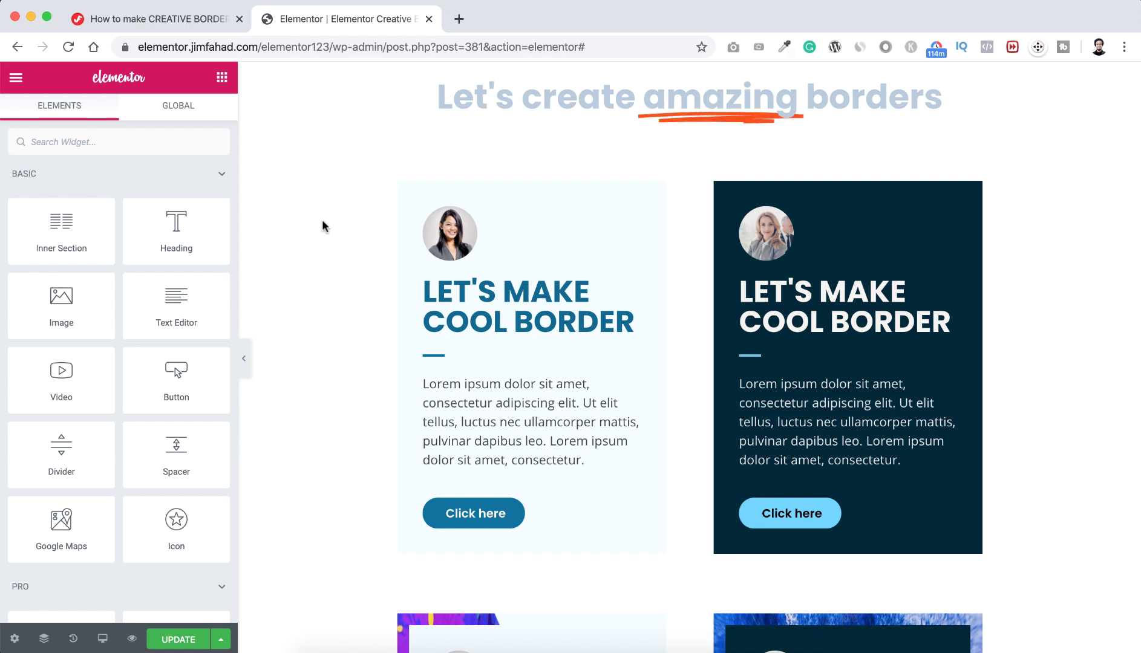
Step: Look through the example cards on the page, comparing the plain cards with the image-bordered and rounded ones
scroll(322, 222, "down", 7)
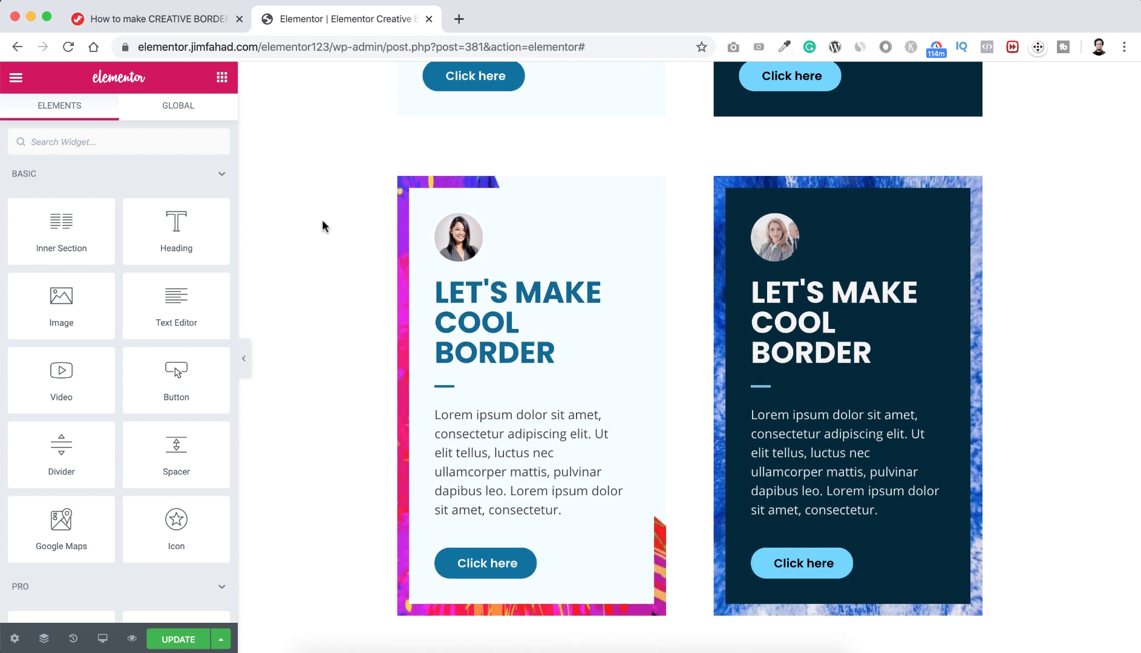
scroll(322, 226, "down", 8)
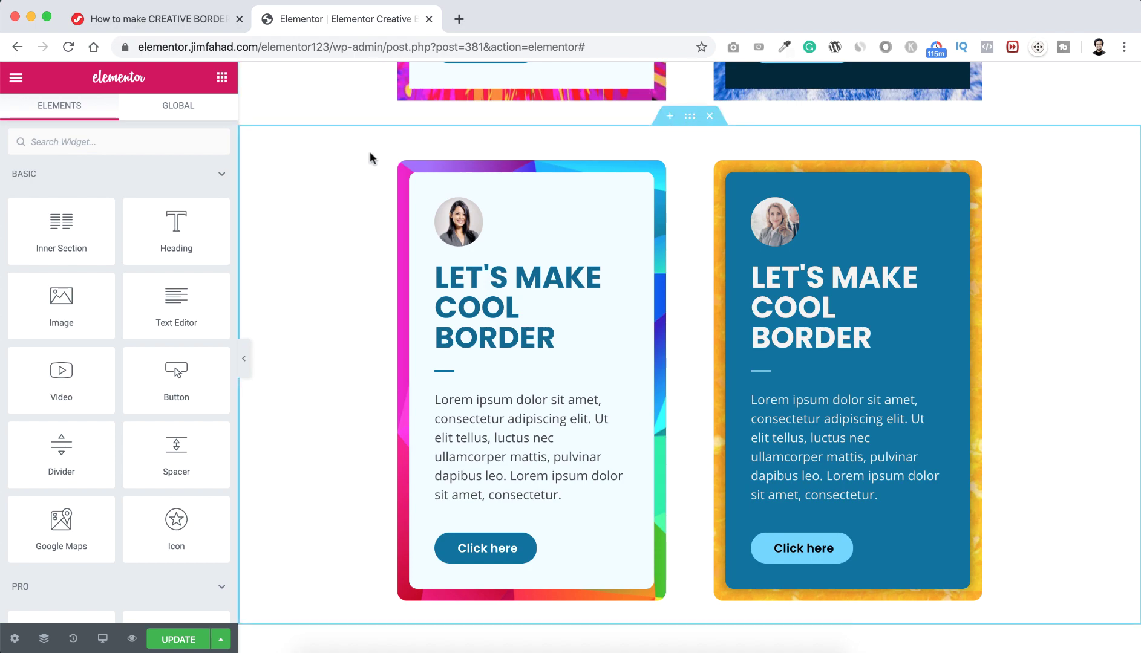
scroll(369, 158, "up", 15)
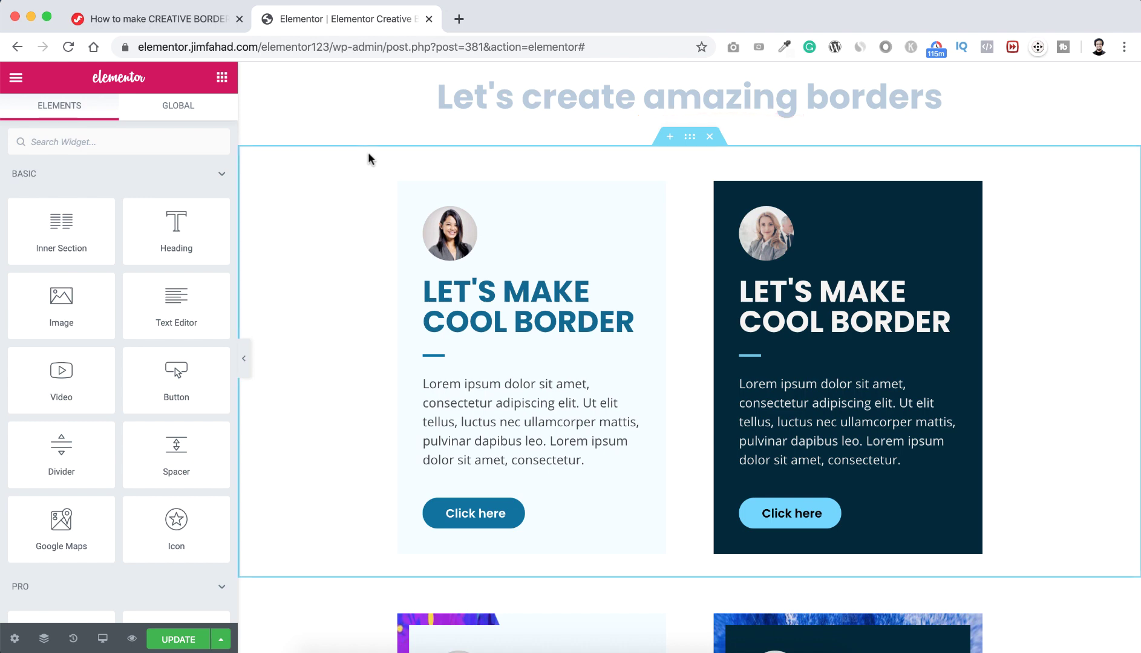
scroll(368, 159, "down", 4)
scroll(369, 159, "down", 3)
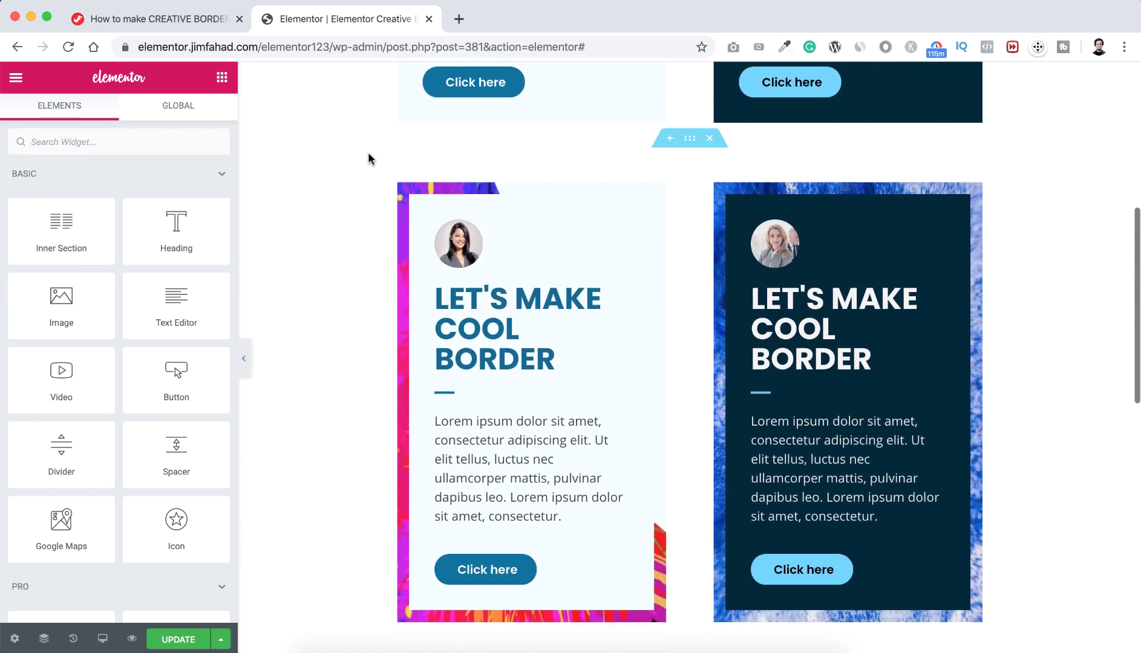
scroll(369, 158, "down", 7)
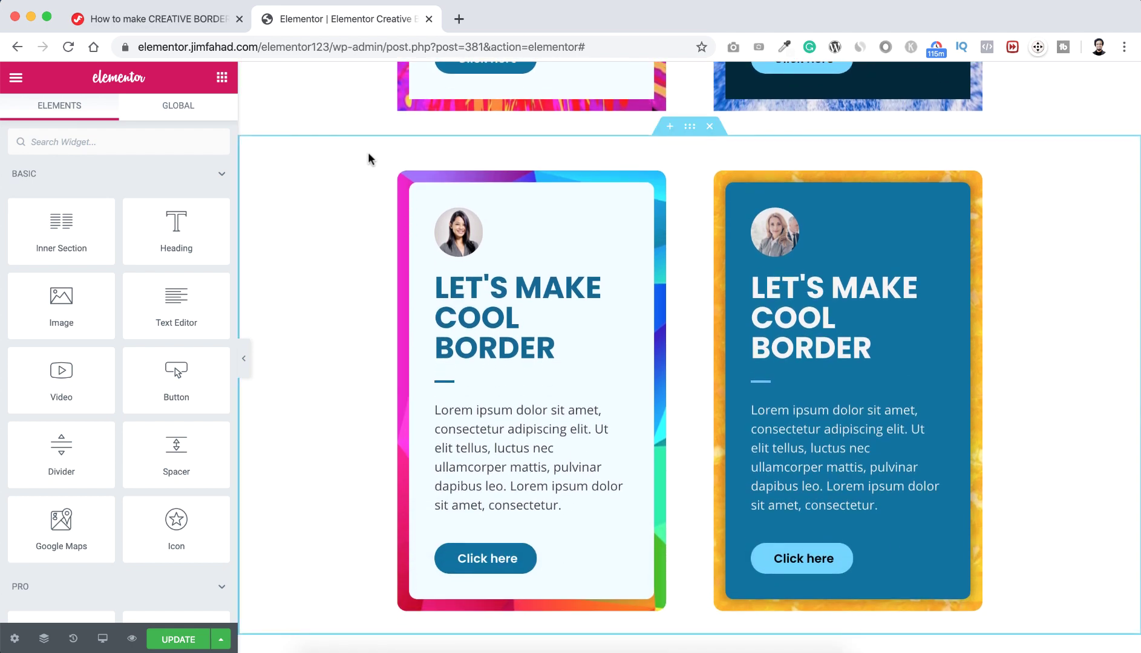
scroll(369, 159, "up", 7)
scroll(368, 158, "up", 7)
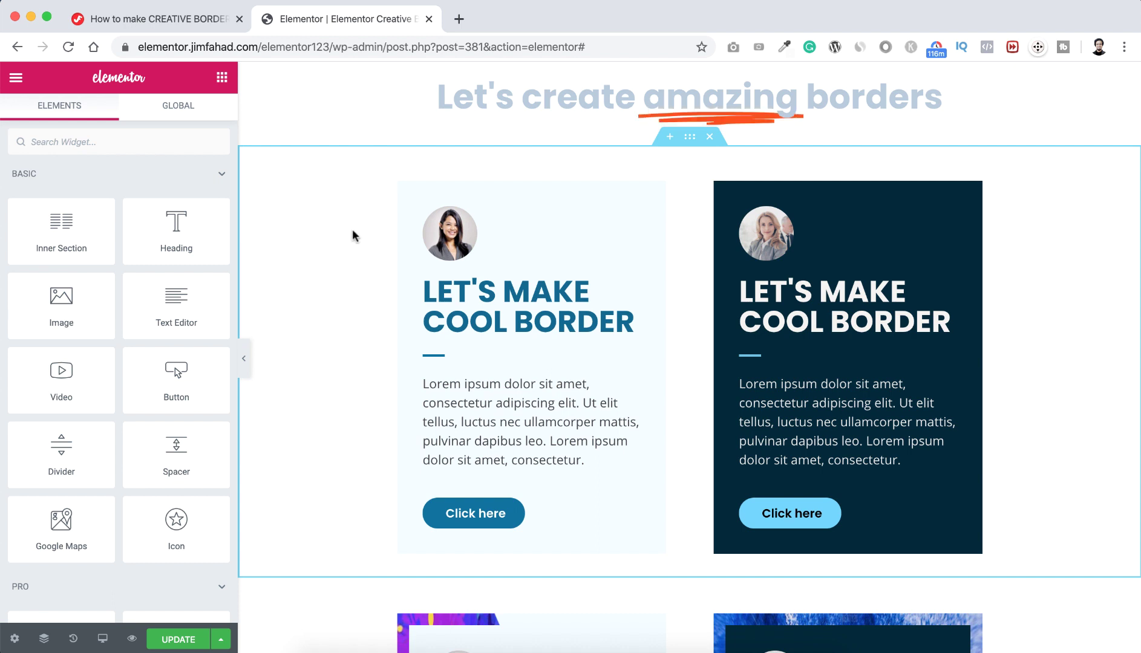
scroll(353, 235, "down", 1)
scroll(352, 230, "down", 6)
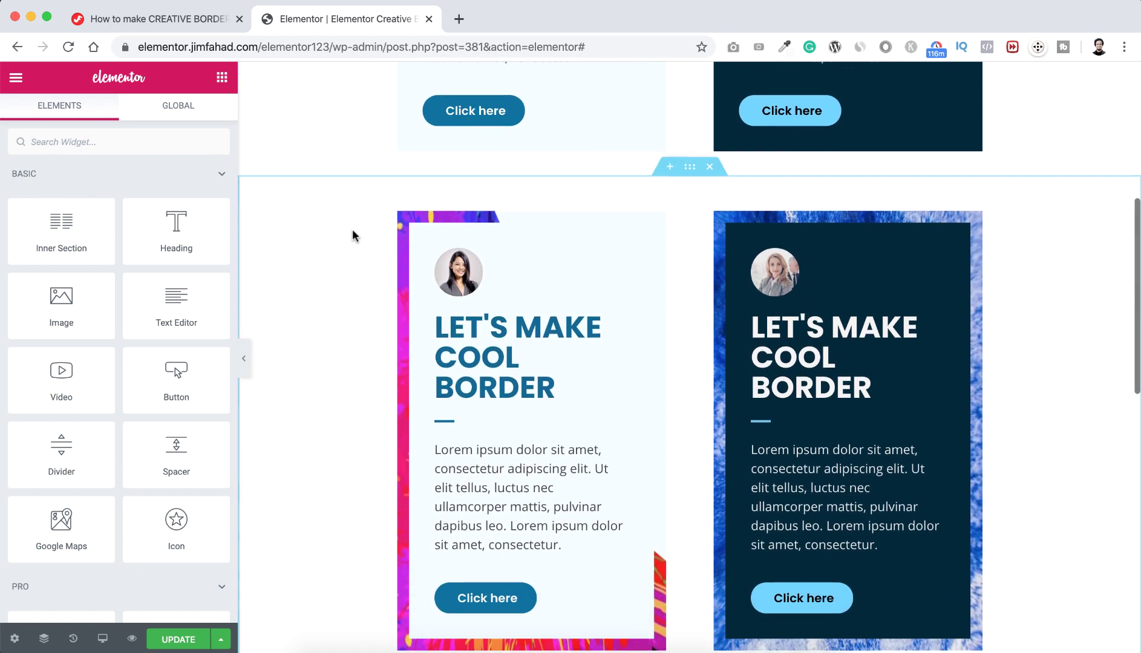
scroll(352, 229, "down", 1)
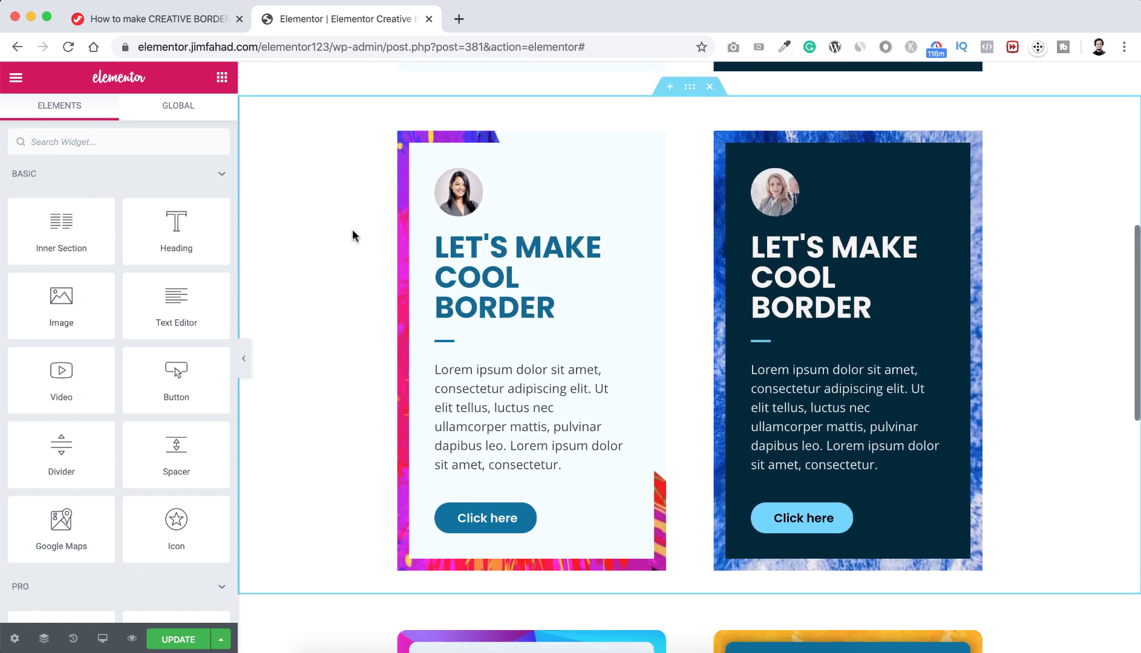
scroll(333, 215, "down", 5)
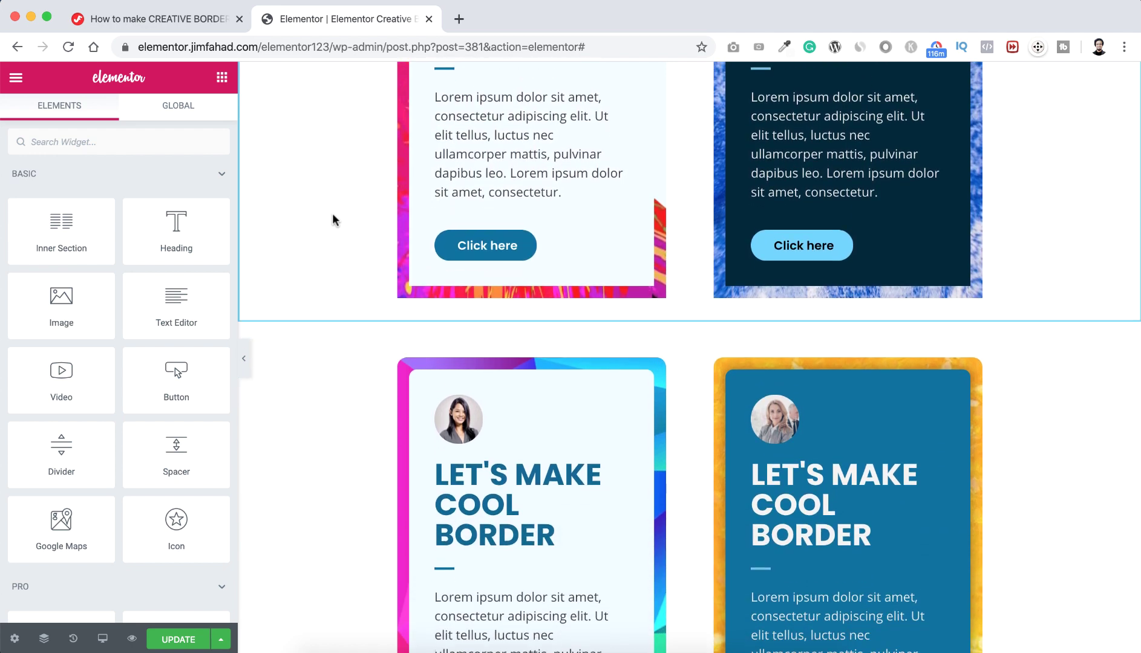
scroll(333, 215, "up", 3)
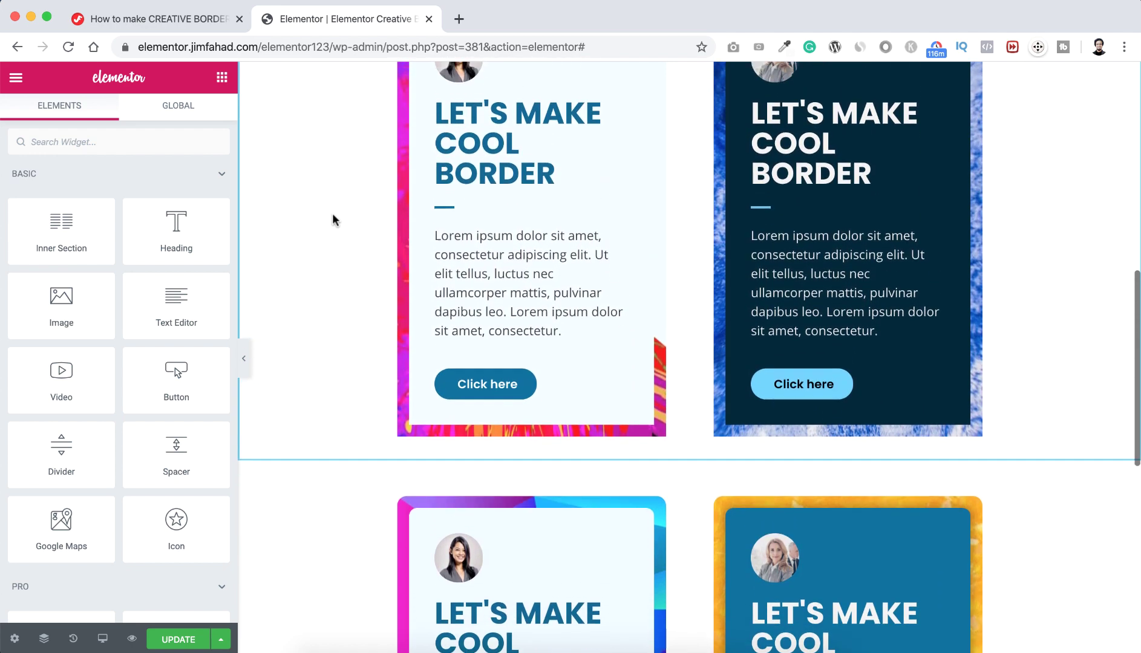
scroll(333, 218, "up", 3)
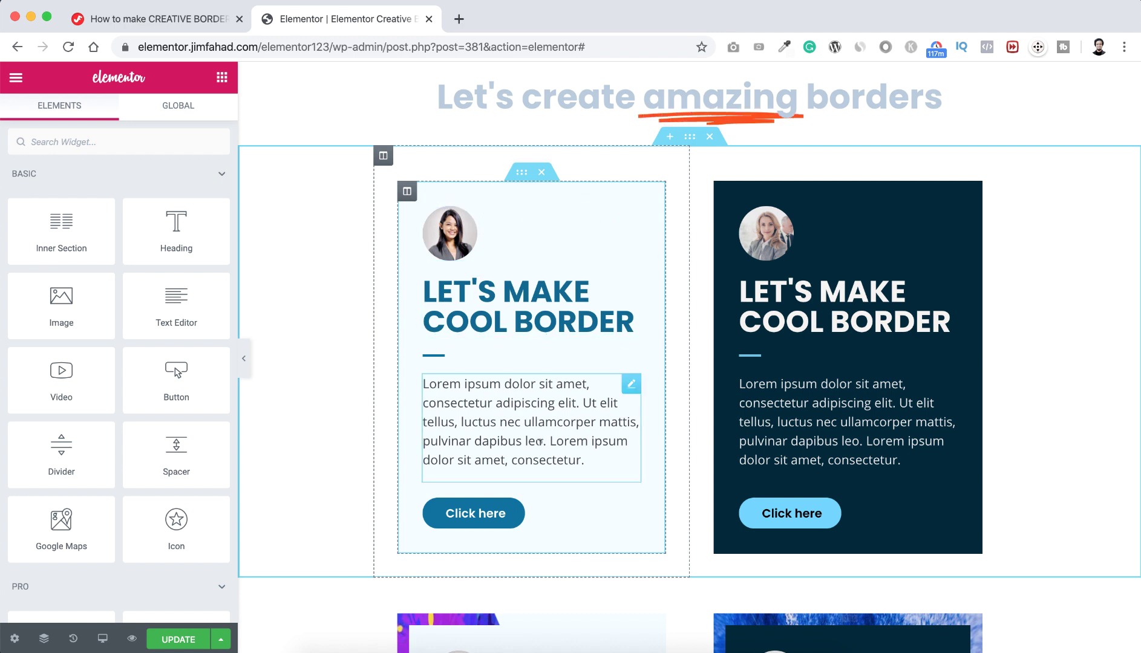
Step: Set the border type of the light card's inner column in the first row to Solid
left_click(408, 192)
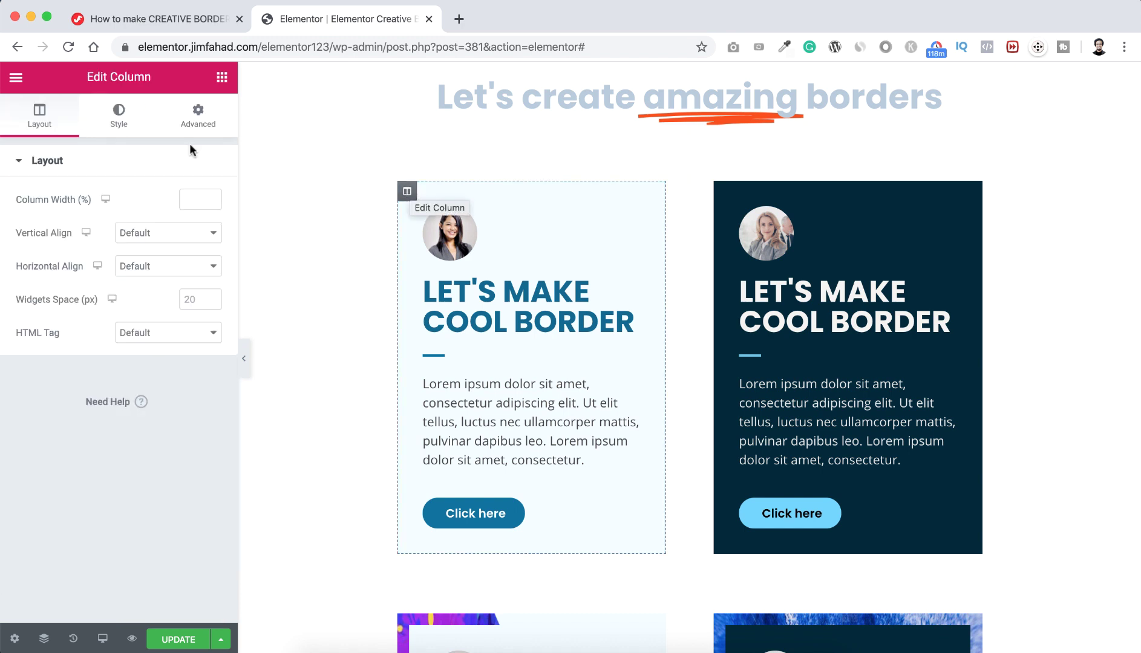
left_click(121, 125)
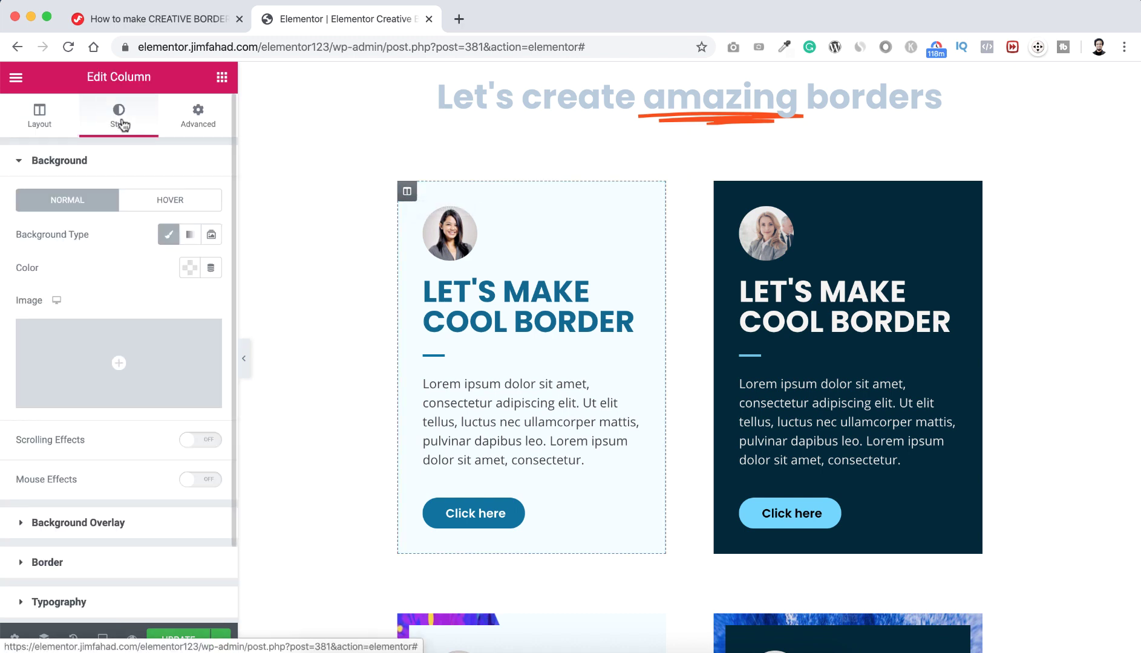
scroll(63, 455, "down", 2)
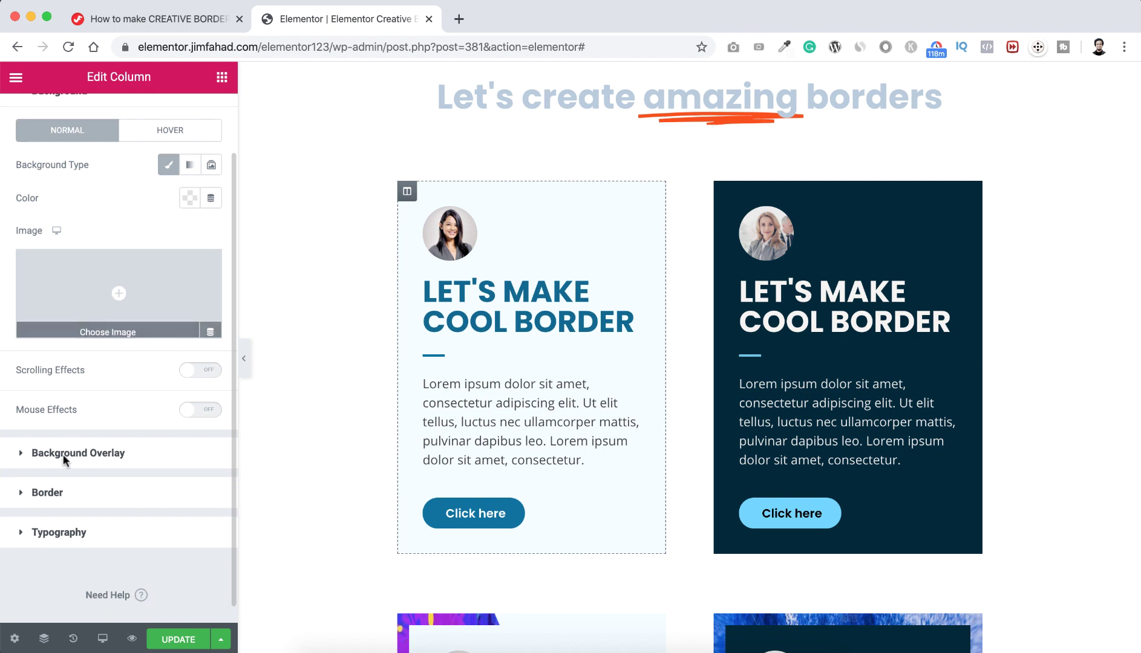
left_click(68, 492)
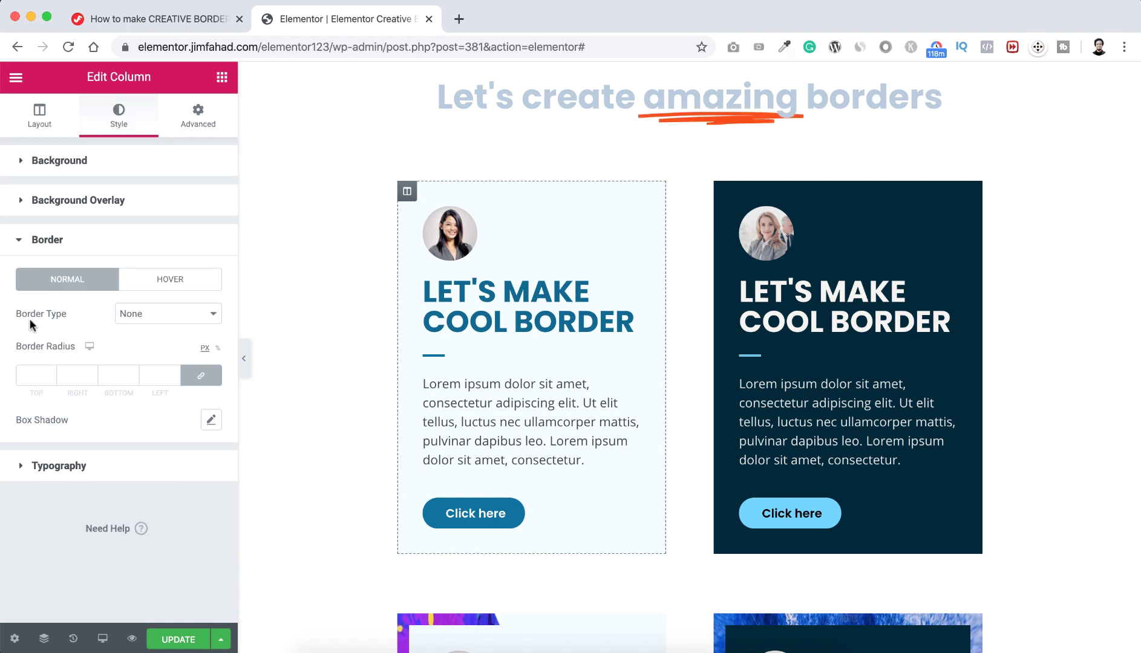
left_click(124, 313)
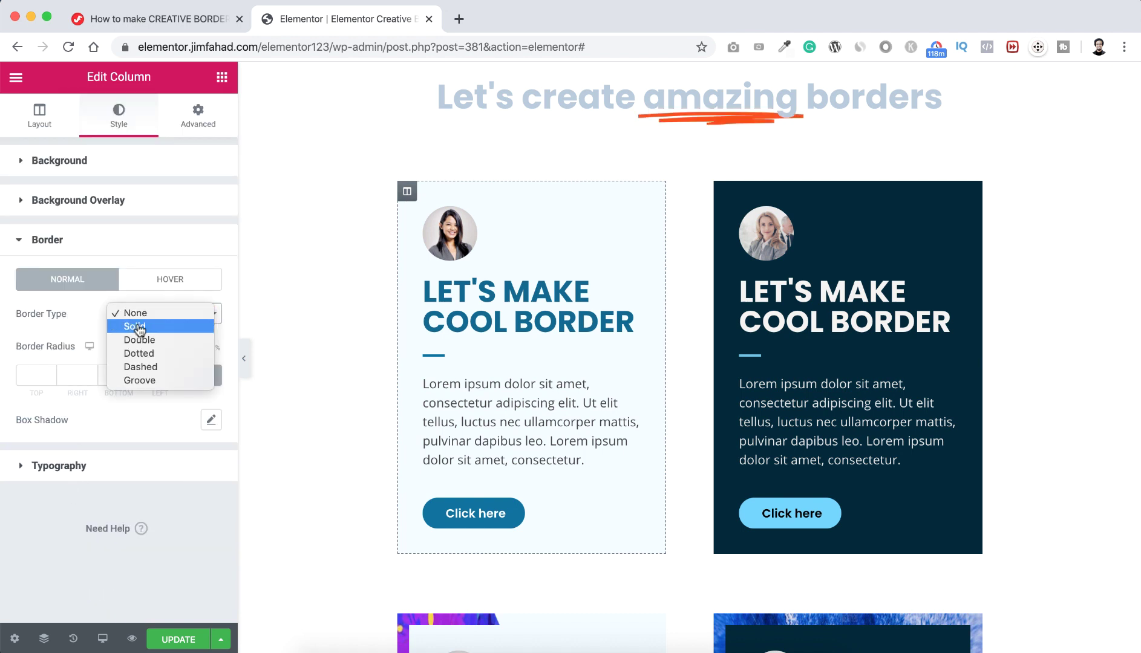
left_click(140, 330)
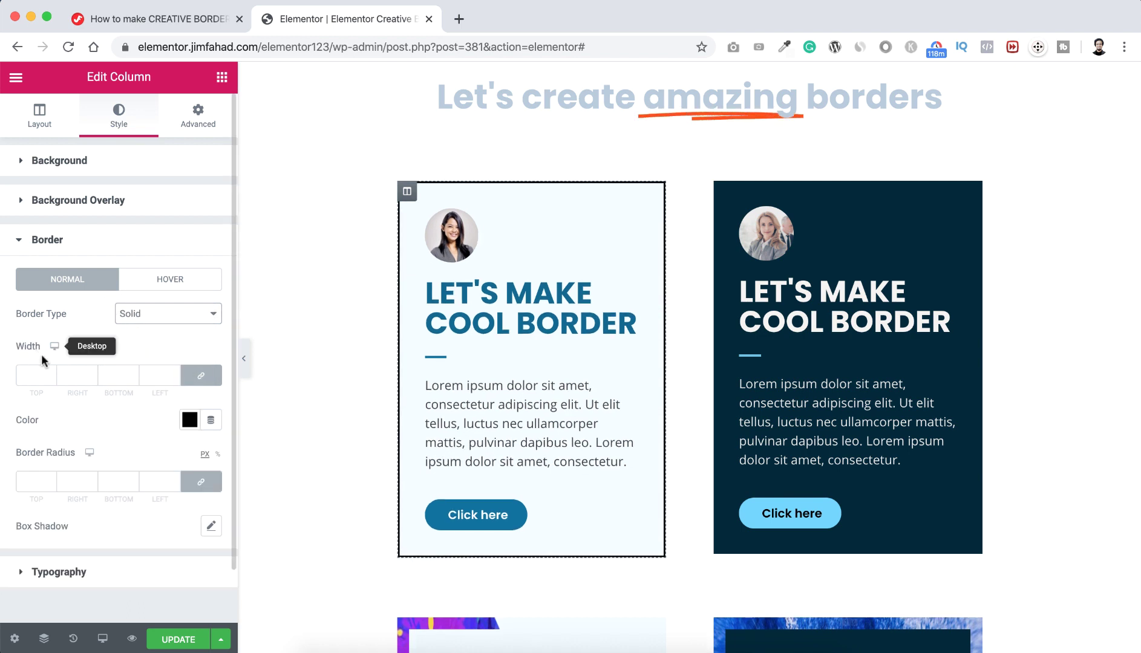
Step: Set the column border's width to 15 px on all sides and try black (#000000) as its color
left_click(35, 370)
type("15")
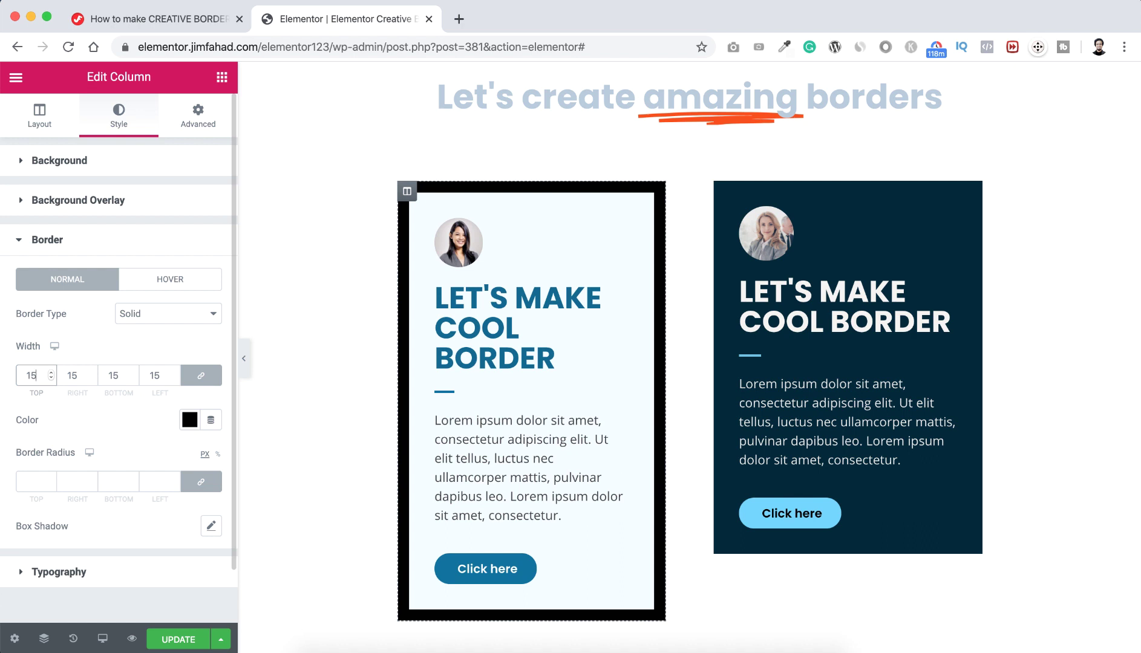
left_click(190, 420)
mouse_move(208, 322)
left_mouse_down()
mouse_move(289, 209)
mouse_move(208, 291)
mouse_move(247, 349)
left_mouse_up()
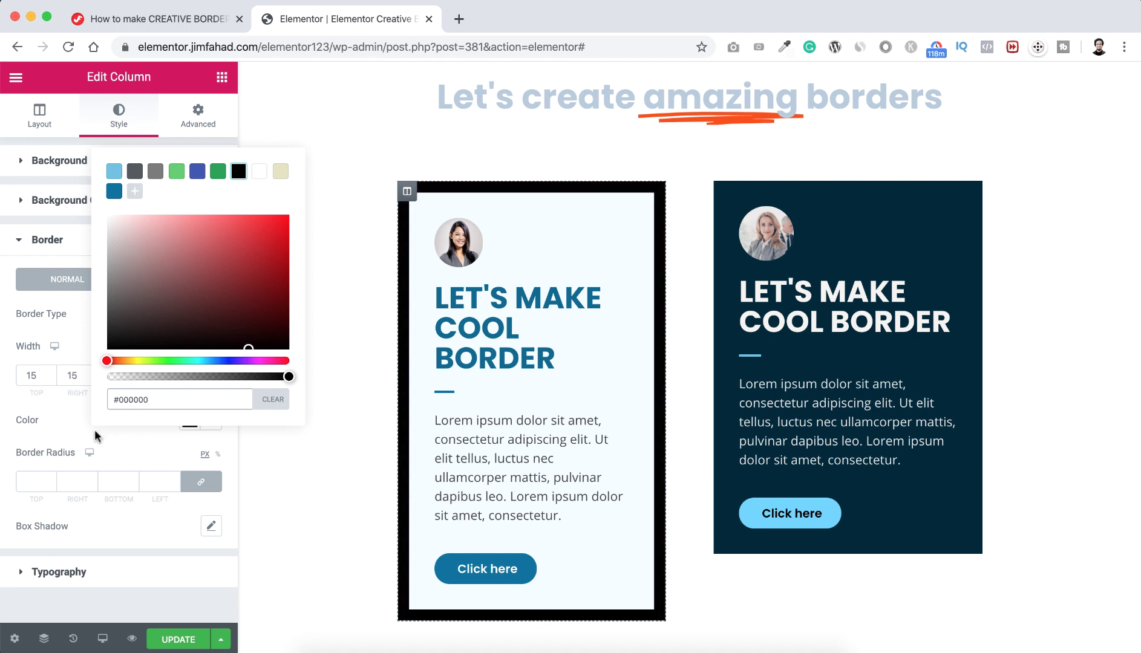
left_click(62, 414)
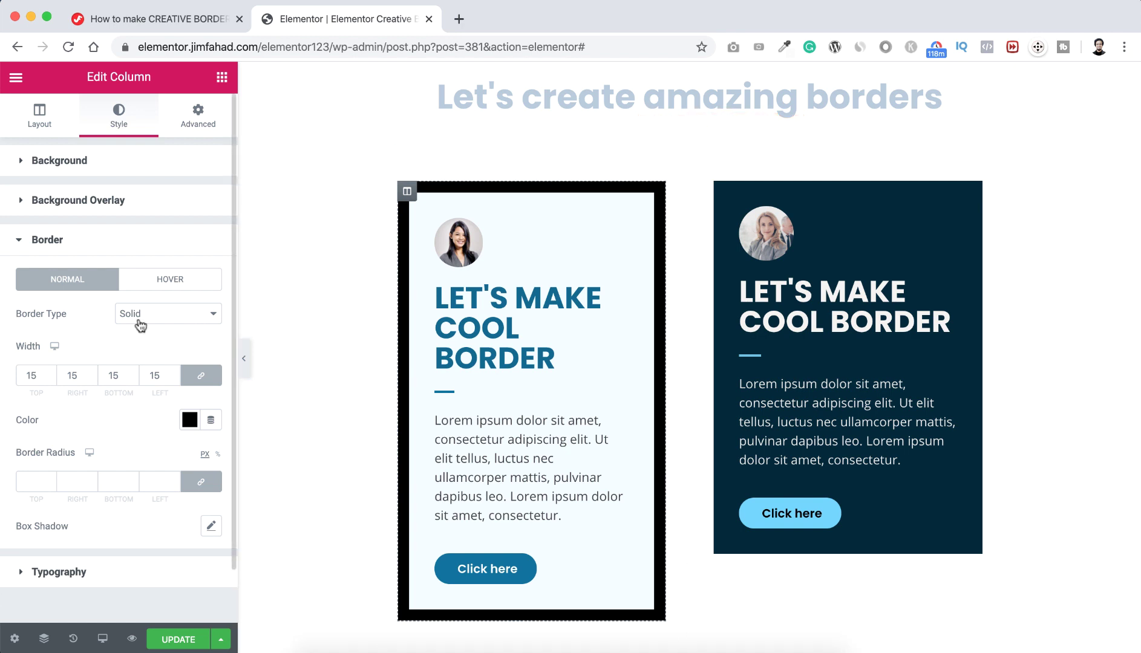
Step: Reset the border type of the first light card's column to None and compare it with the image-bordered cards
left_click(170, 314)
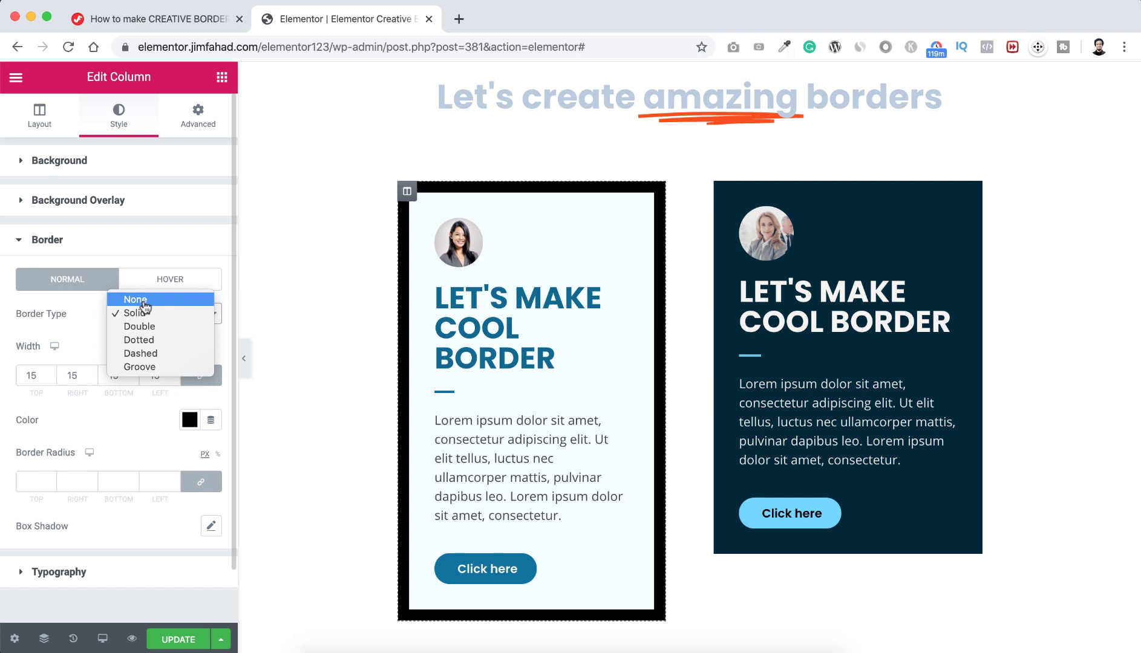
left_click(139, 301)
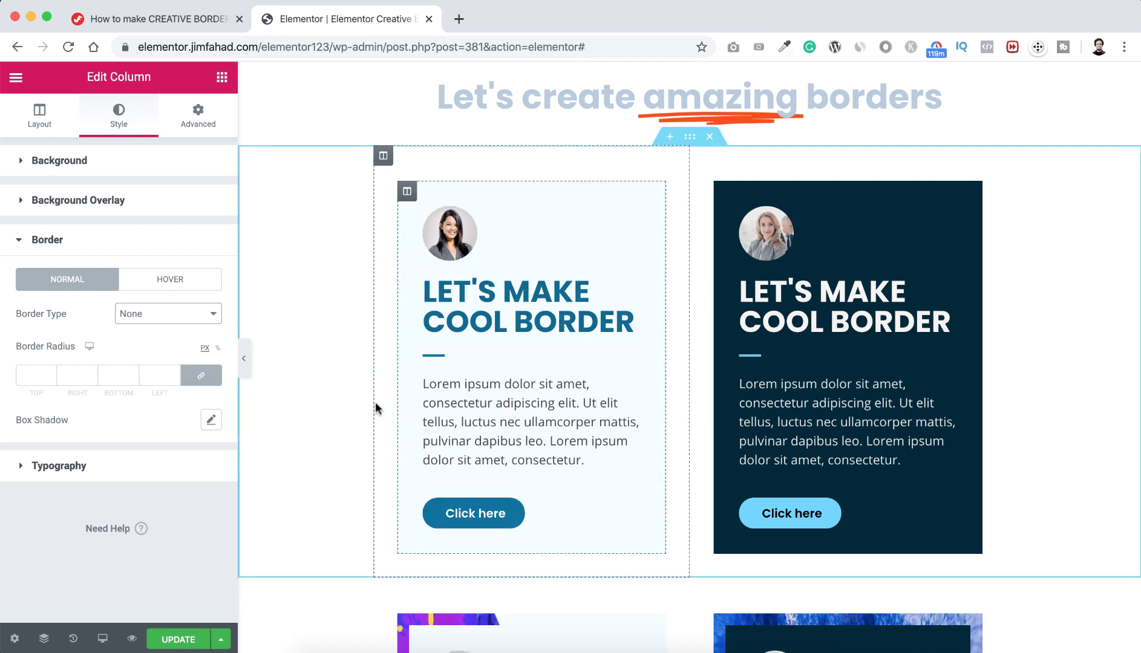
scroll(375, 409, "down", 4)
scroll(375, 402, "down", 3)
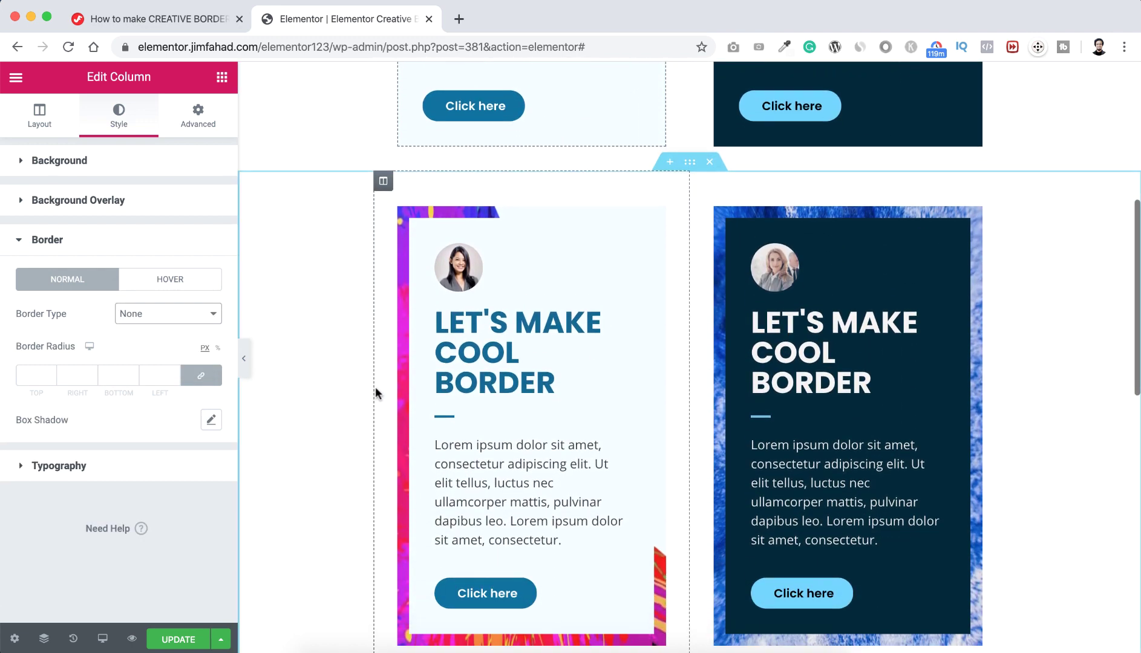
scroll(372, 363, "up", 2)
scroll(374, 342, "up", 5)
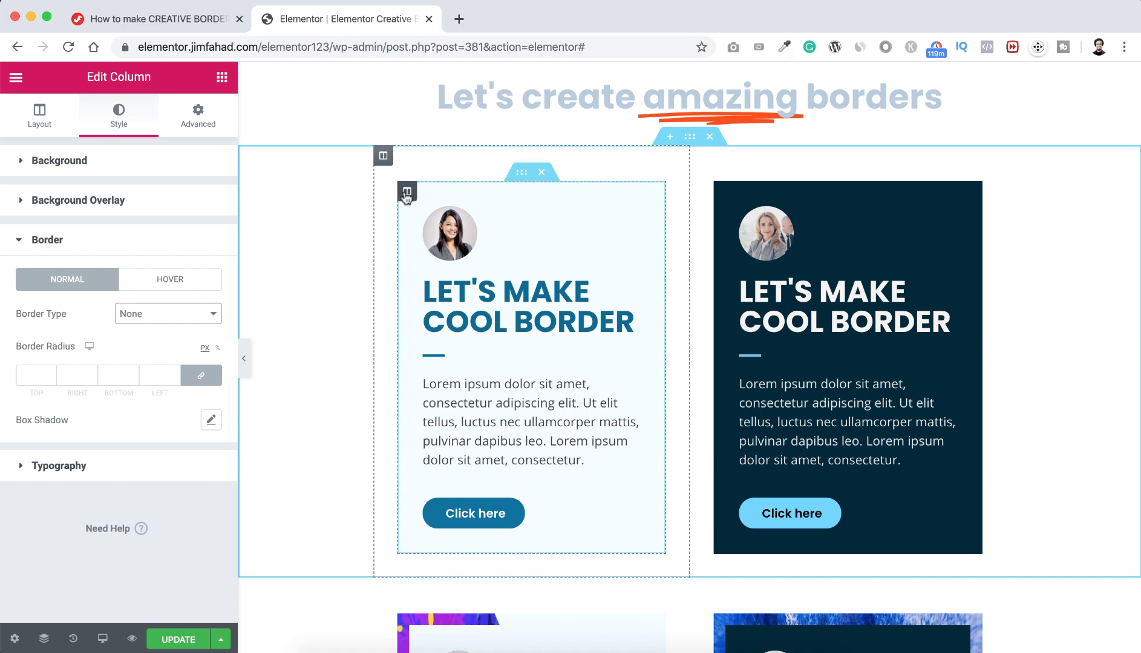
Step: Open the Custom CSS editor in the advanced settings of the first light card's inner column
left_click(198, 124)
scroll(129, 359, "down", 2)
scroll(129, 358, "down", 1)
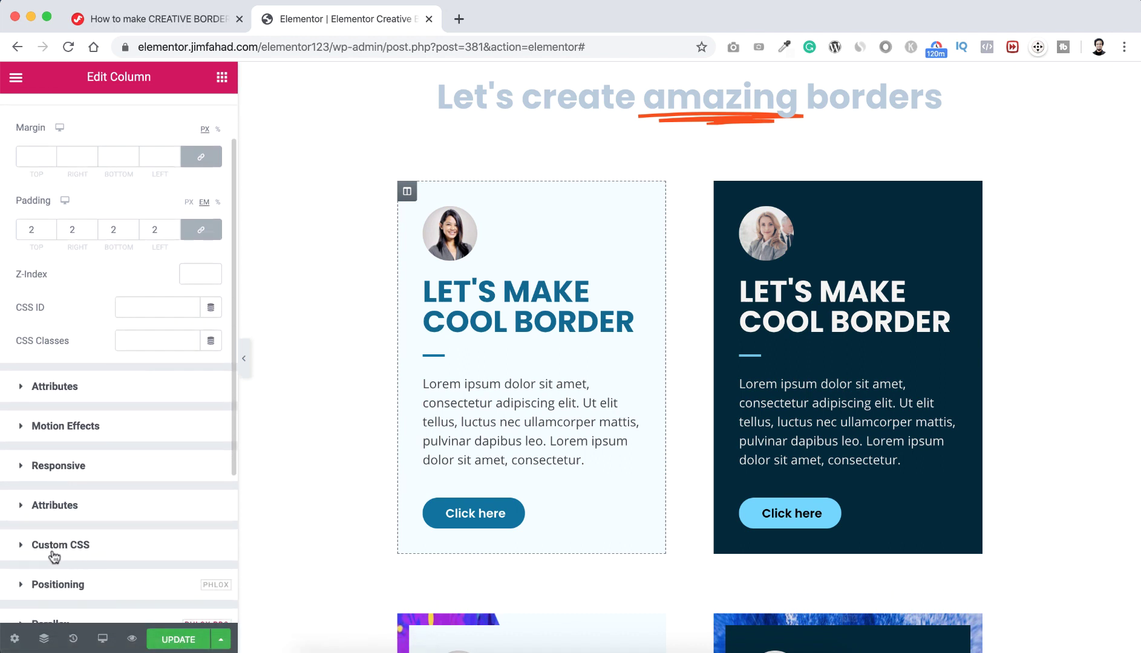
left_click(95, 545)
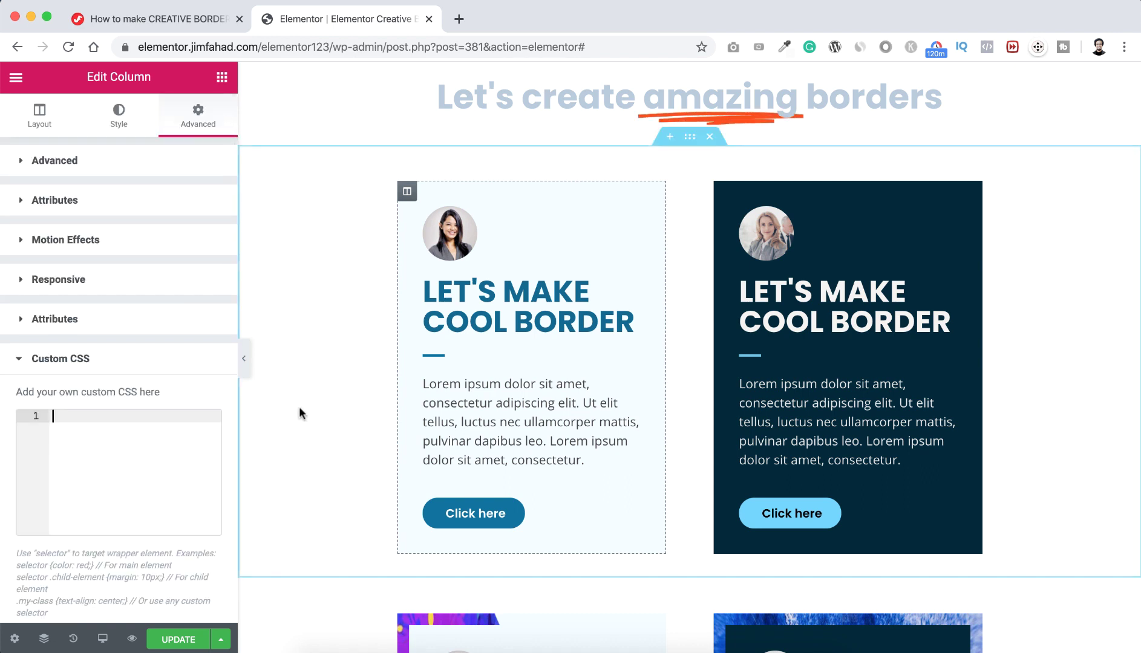
scroll(299, 408, "down", 2)
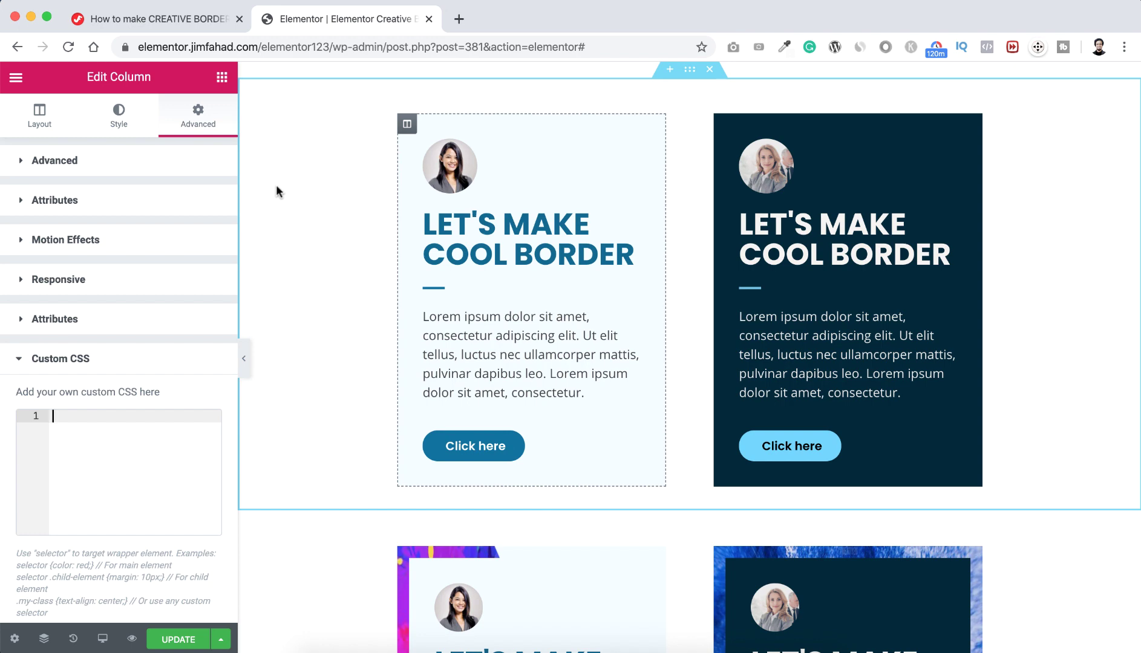
Step: Copy the entire Creative Border CUSTOM CSS snippet from the tutorial page and paste it into the column's custom CSS
left_click(183, 23)
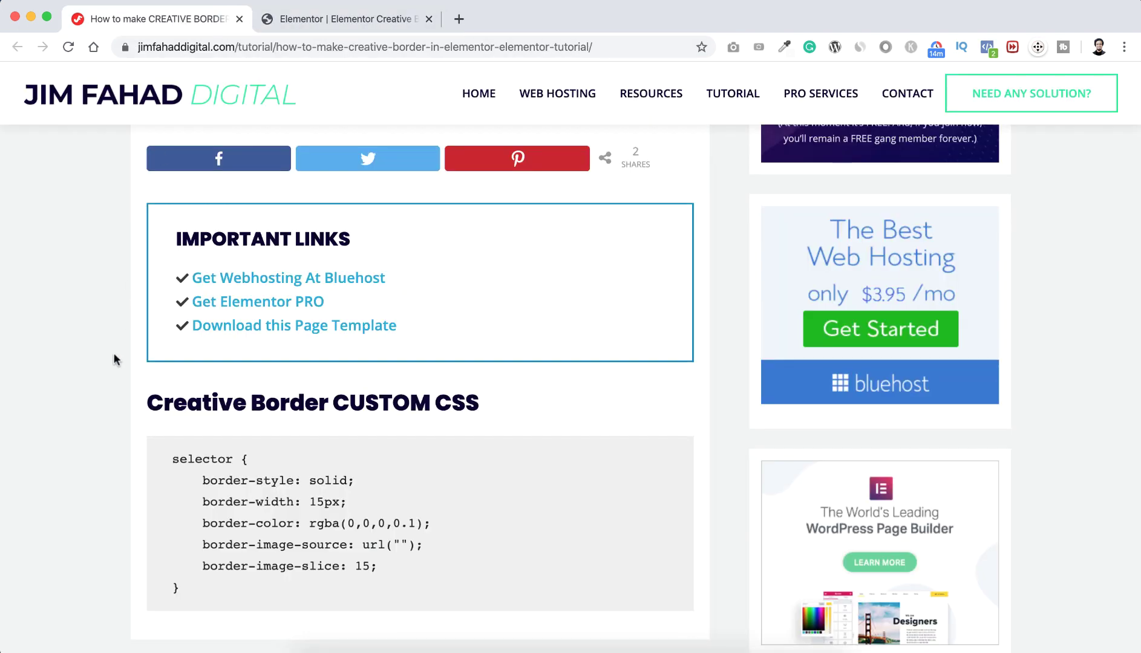
scroll(113, 359, "down", 3)
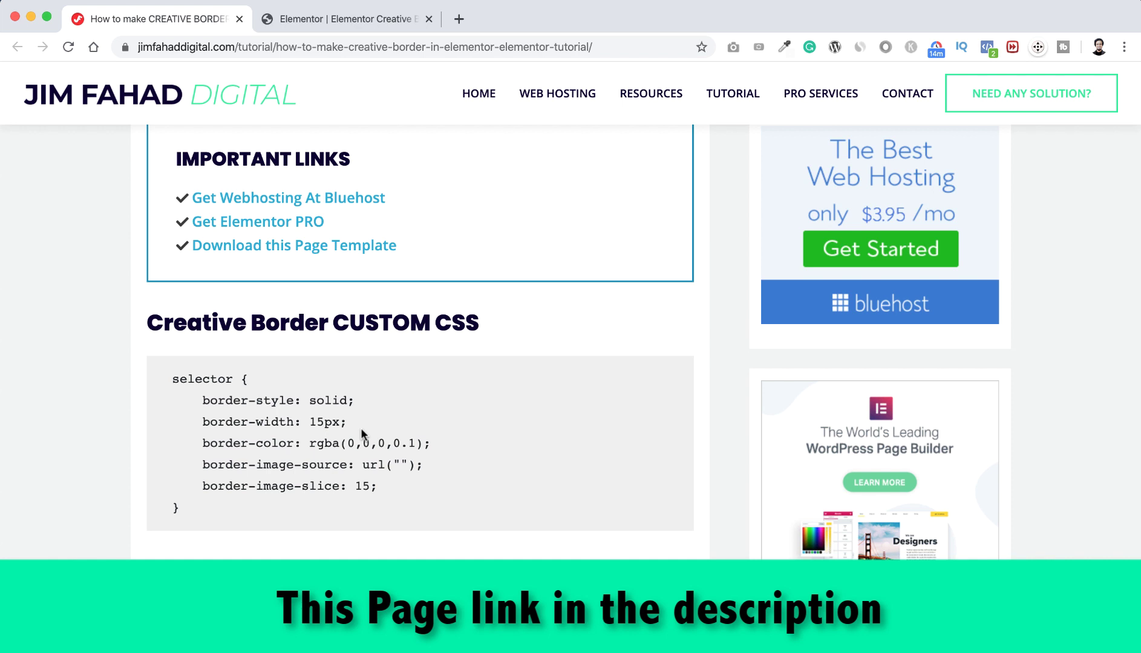
left_click_drag(180, 510, 170, 377)
key("super+c")
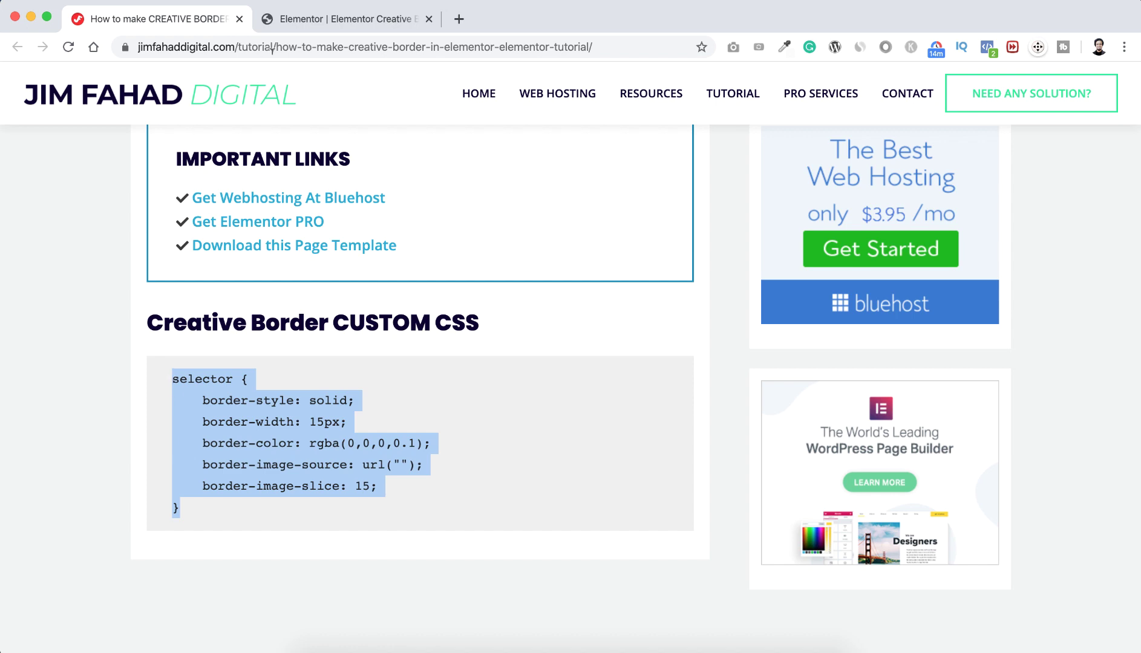
left_click(303, 20)
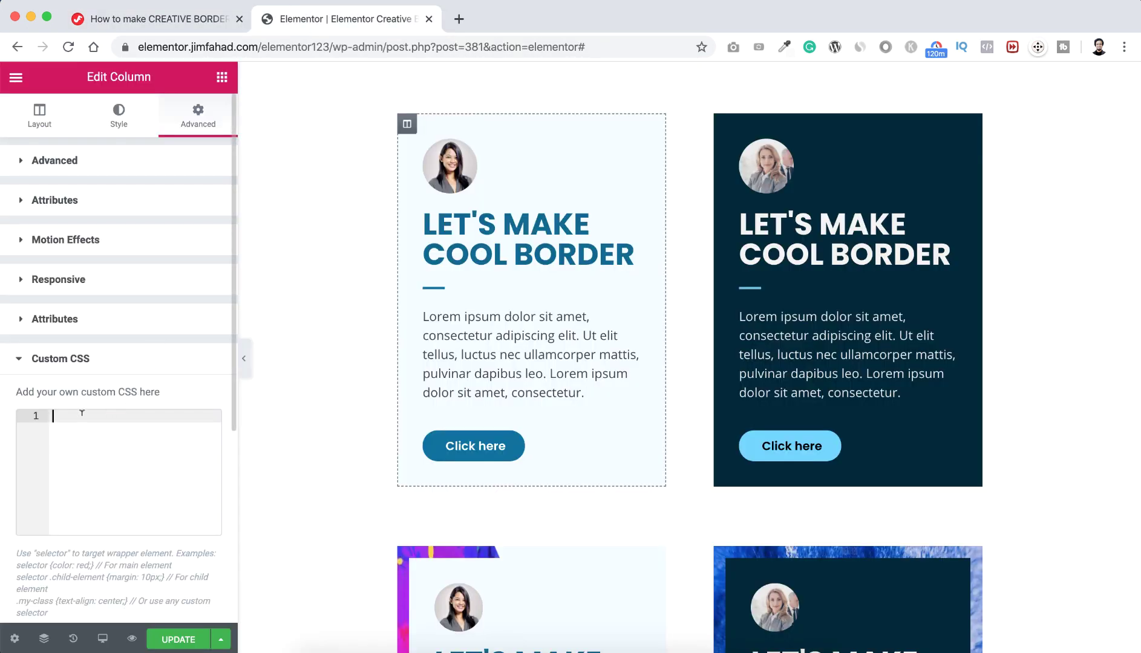
key("super+v")
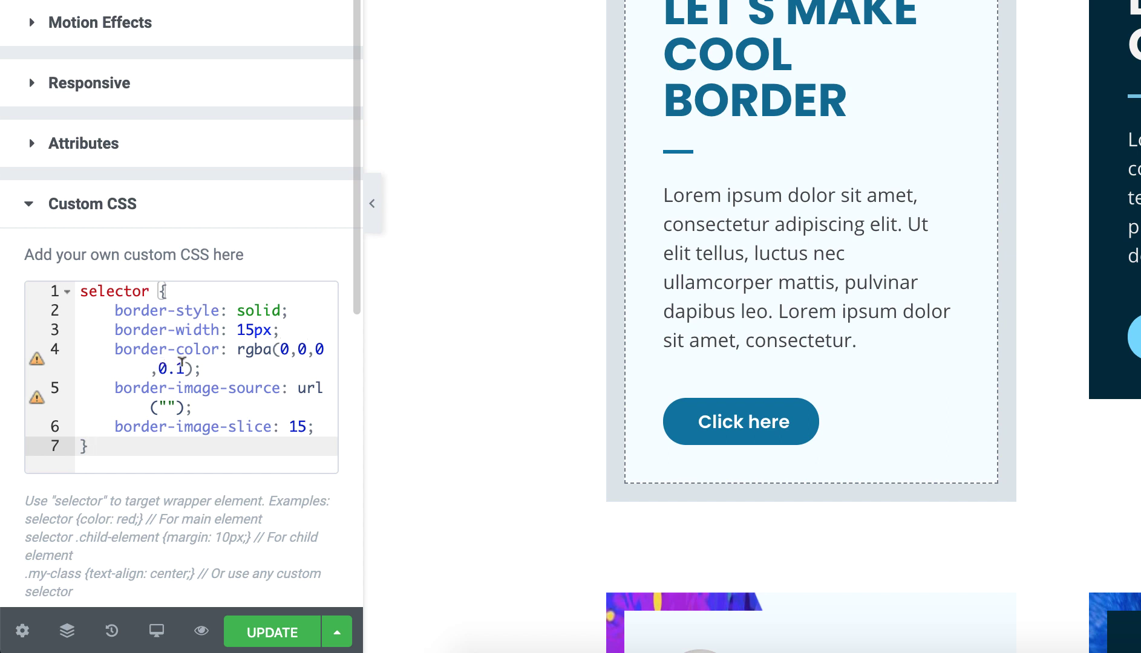
Step: Examine the border-color and border-image-source lines of the pasted CSS
left_click_drag(203, 369, 115, 349)
left_click(142, 349)
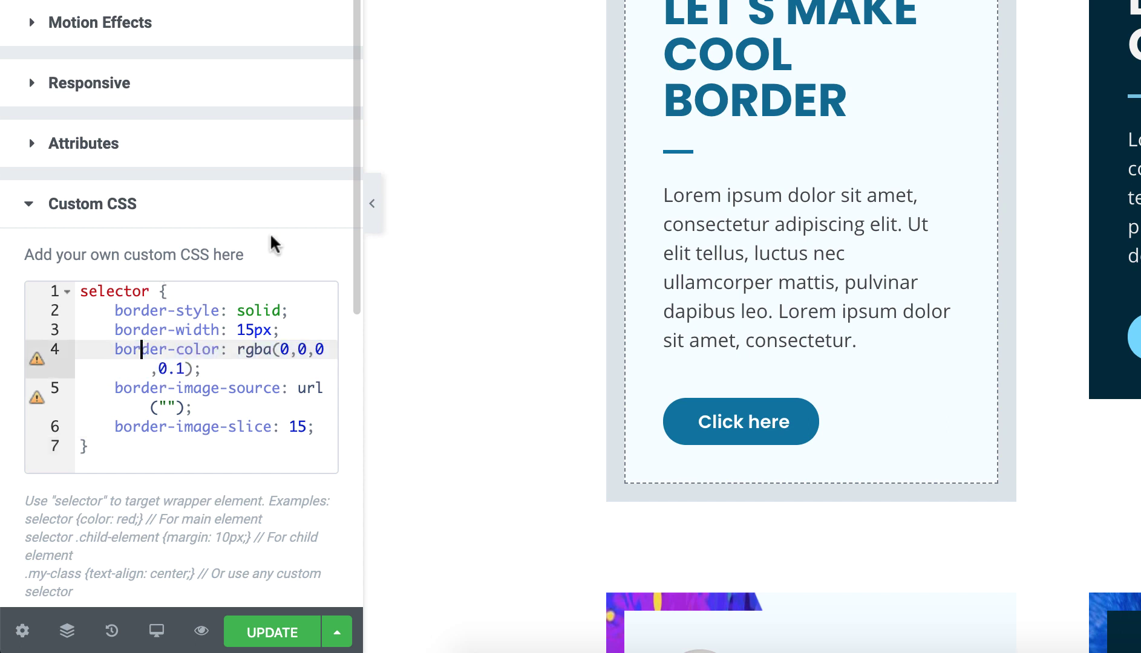
key("Home")
left_click_drag(210, 365, 112, 348)
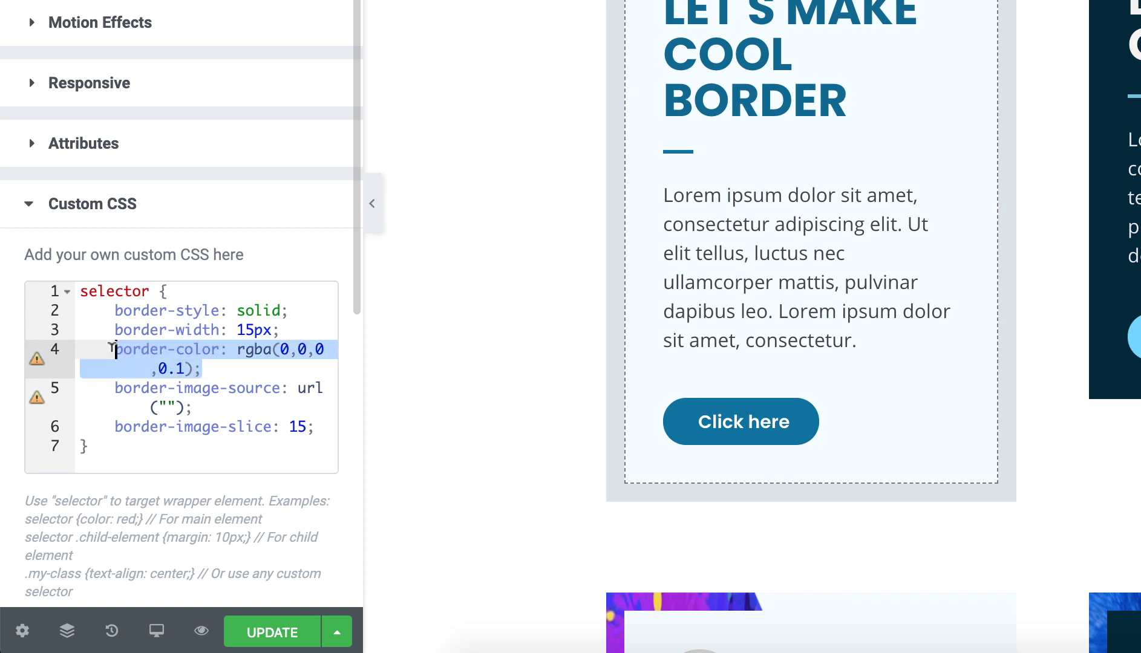
left_click(118, 387)
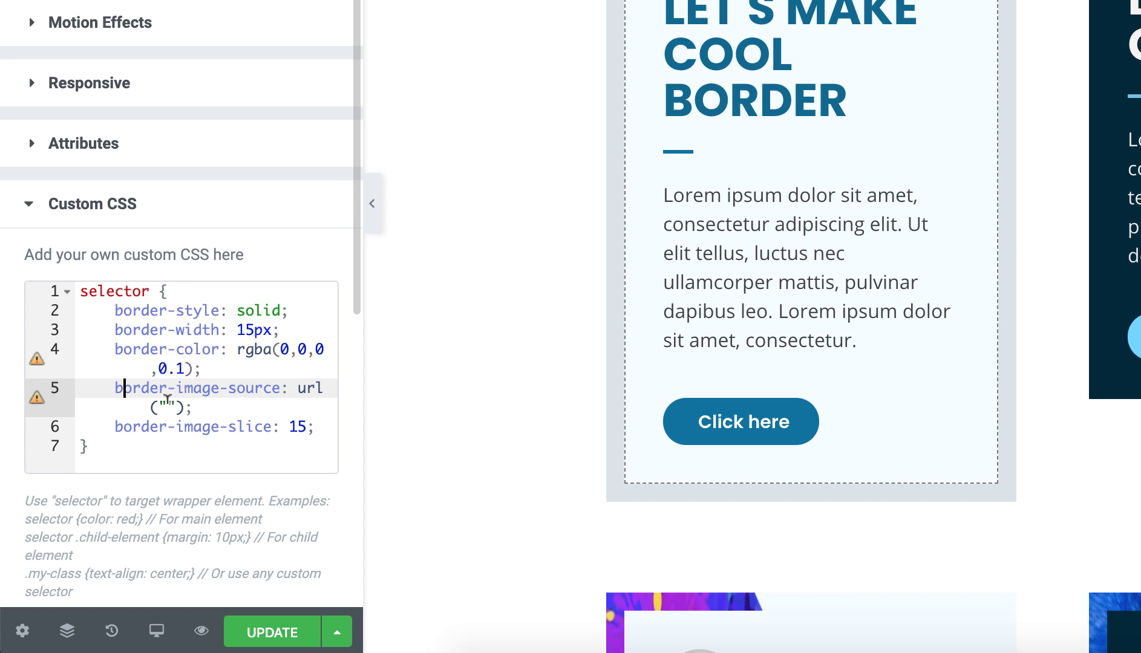
Step: Examine the image URL, the border-image-slice value and the border-width value in the pasted CSS
left_click(167, 402)
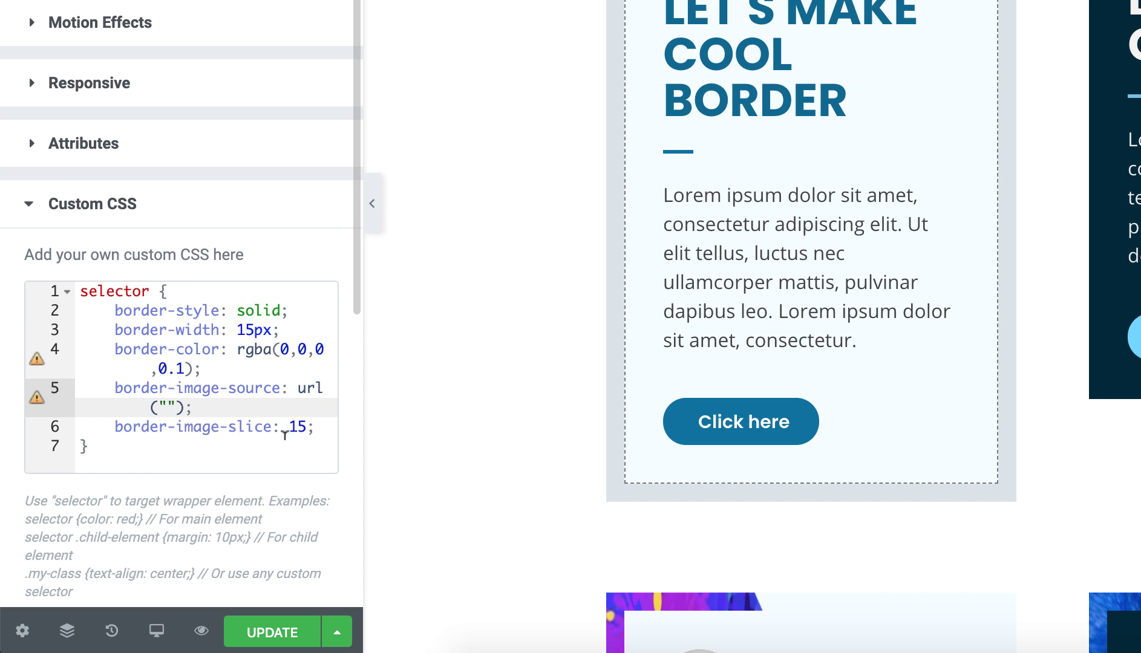
double_click(297, 427)
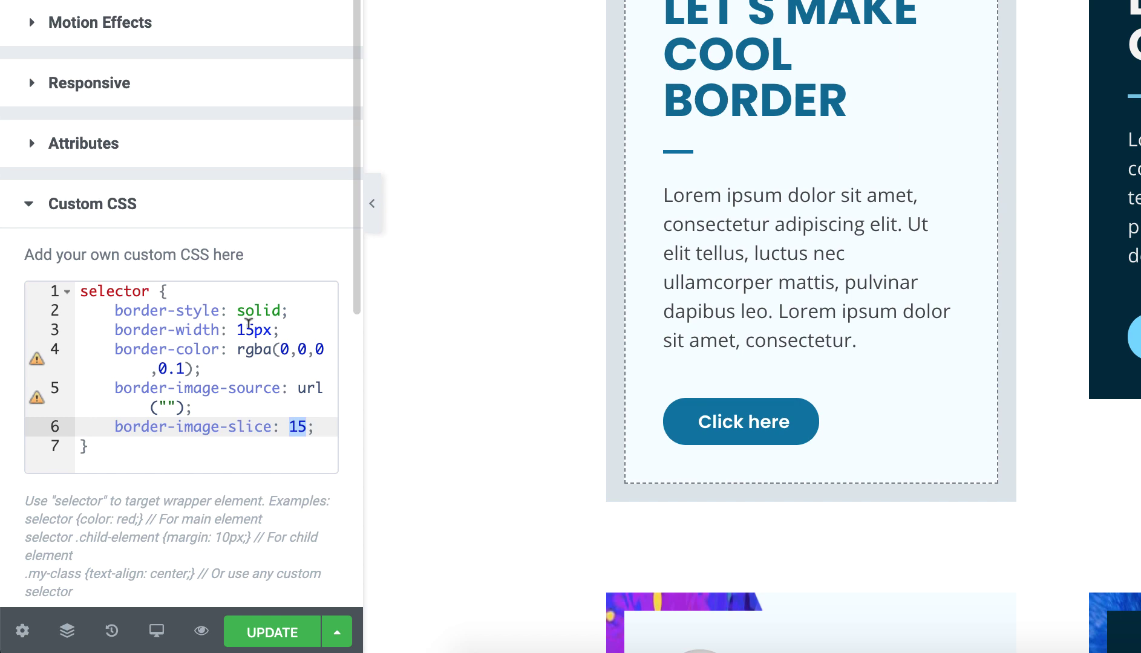
double_click(249, 329)
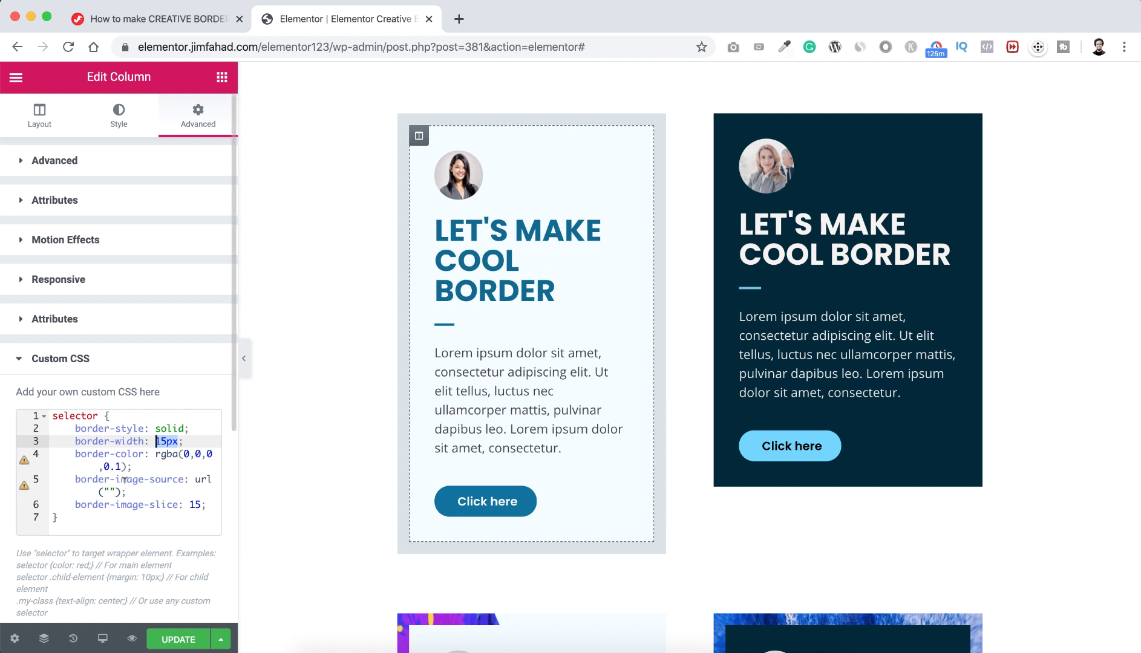
Step: Copy the file link of JFD-Creative-Border-2.png from the media library without inserting the image
left_click(119, 118)
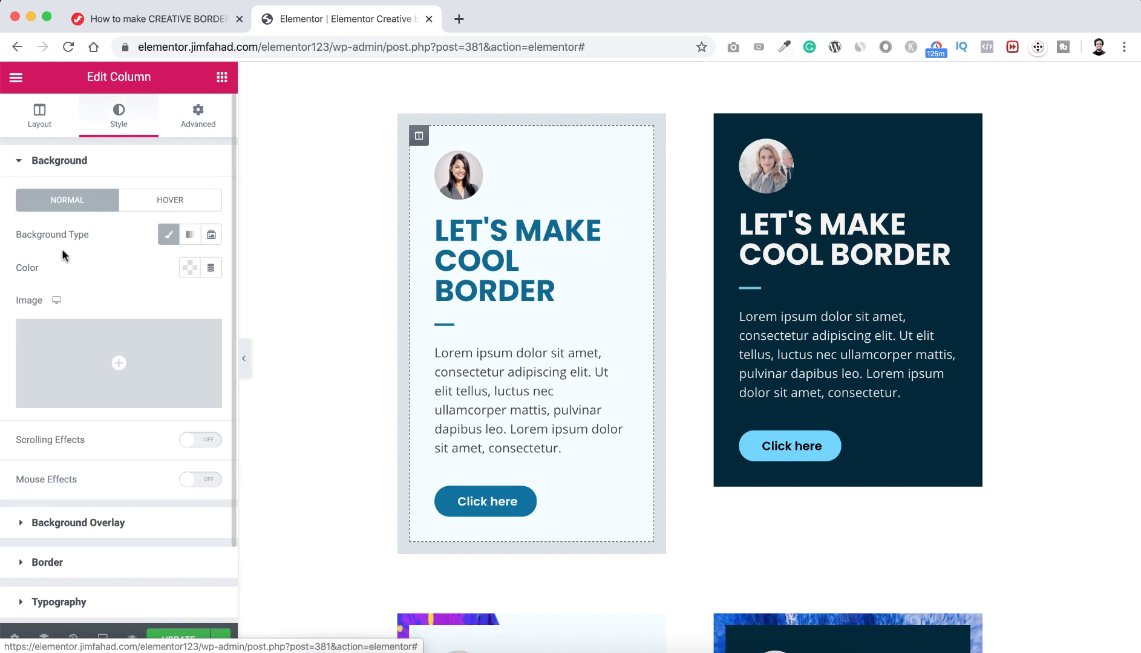
left_click(93, 354)
left_click(322, 270)
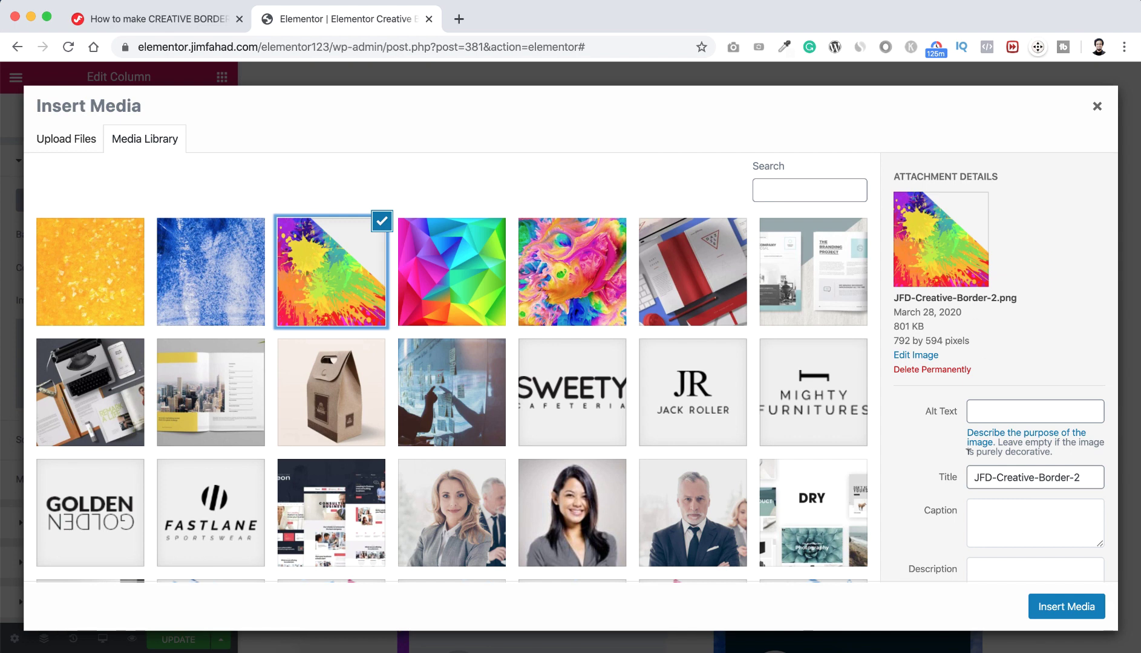
scroll(936, 542, "down", 3)
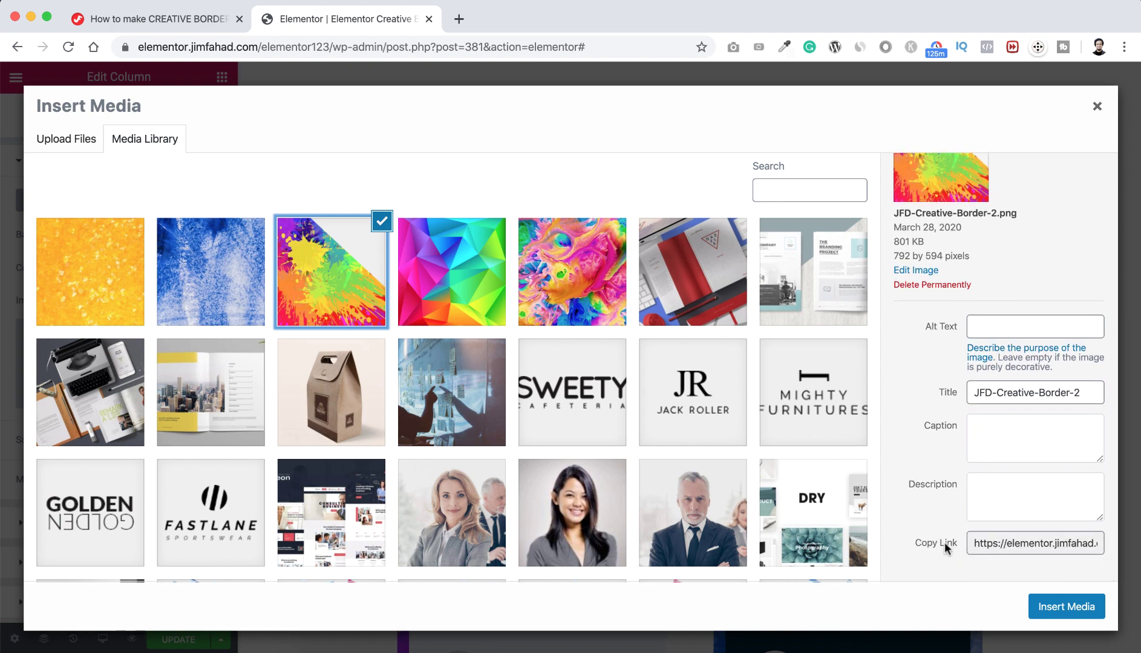
left_click(1005, 542)
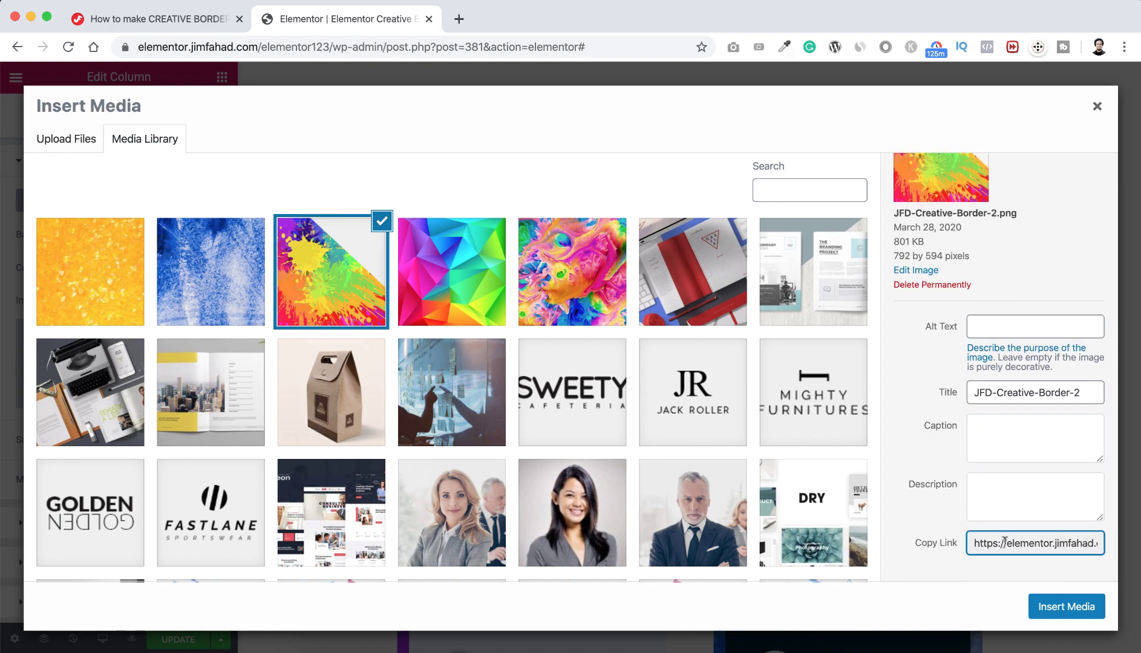
key("super+a")
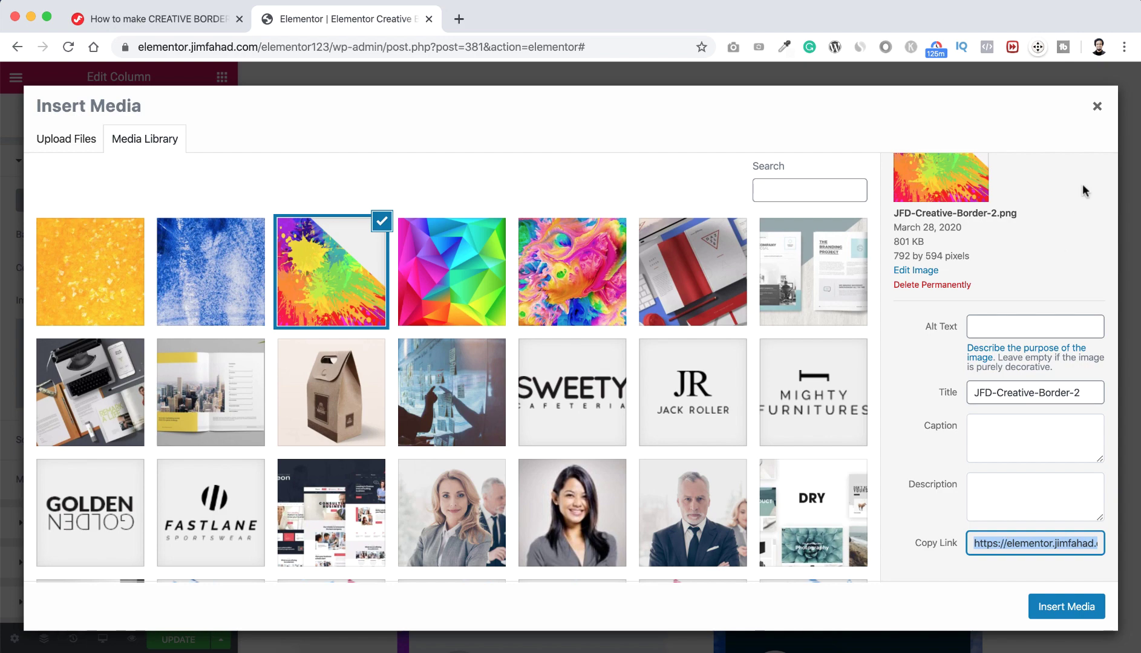
left_click(1096, 107)
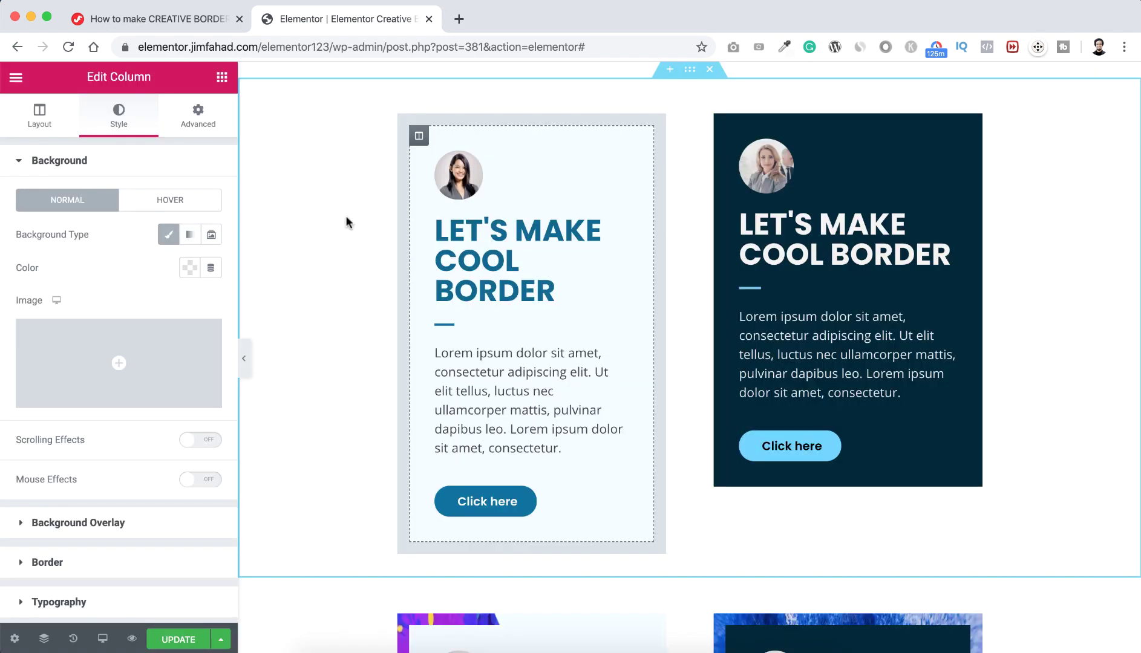
Step: Paste the JFD-Creative-Border-2.png link between the quotes of border-image-source in the first light card column's custom CSS
left_click(199, 118)
scroll(107, 463, "down", 2)
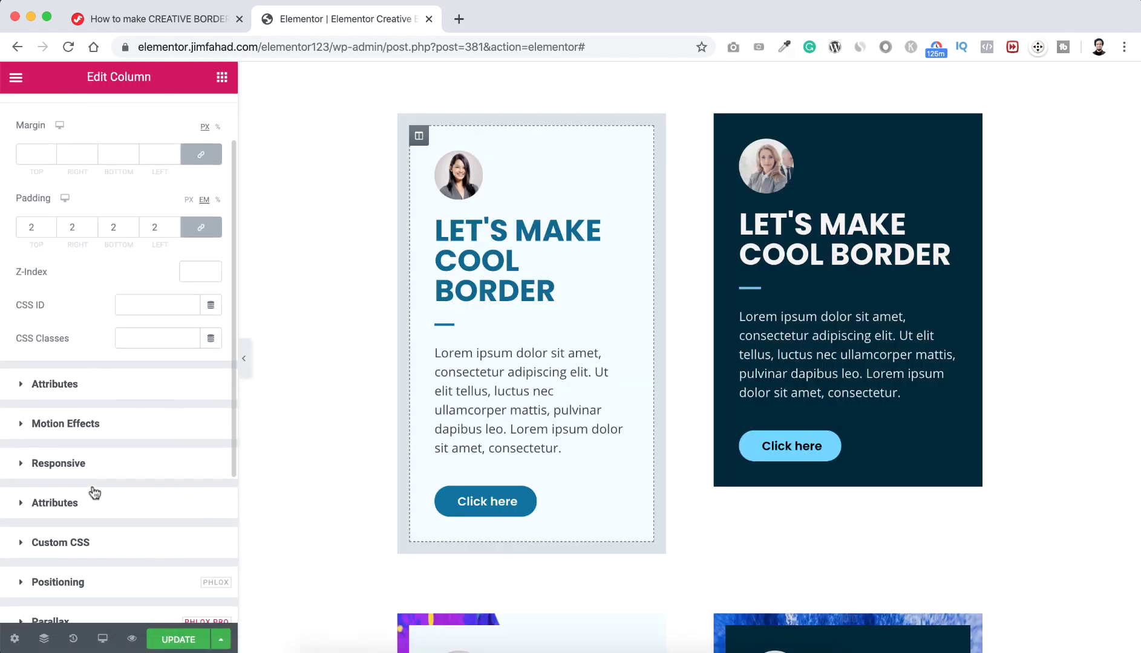
left_click(79, 544)
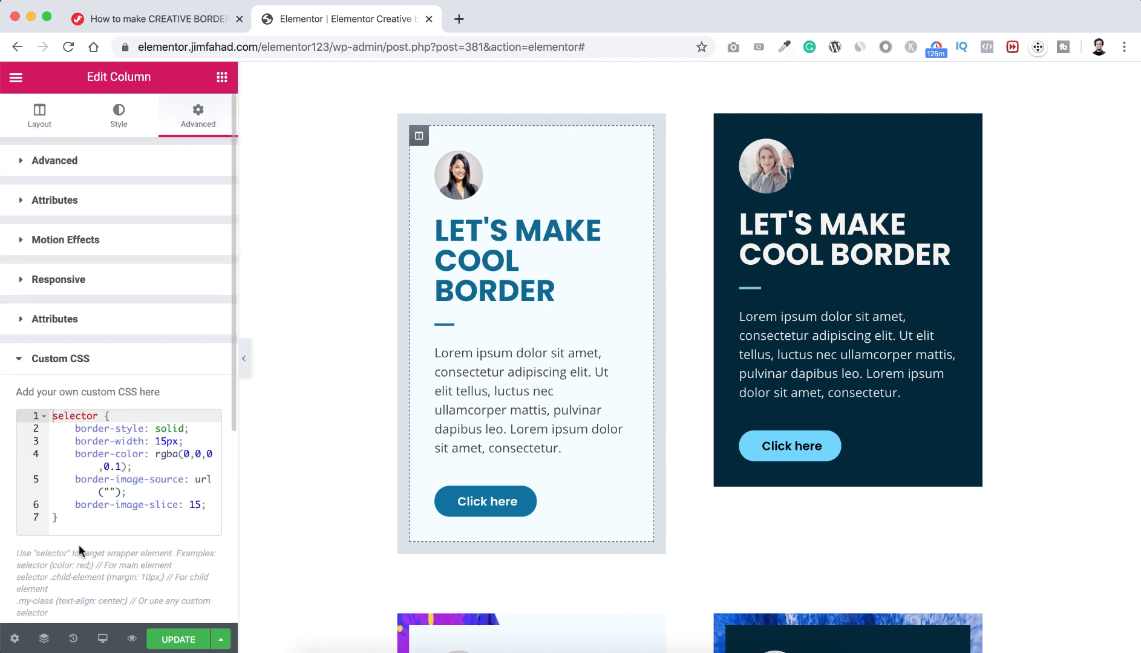
left_click(110, 492)
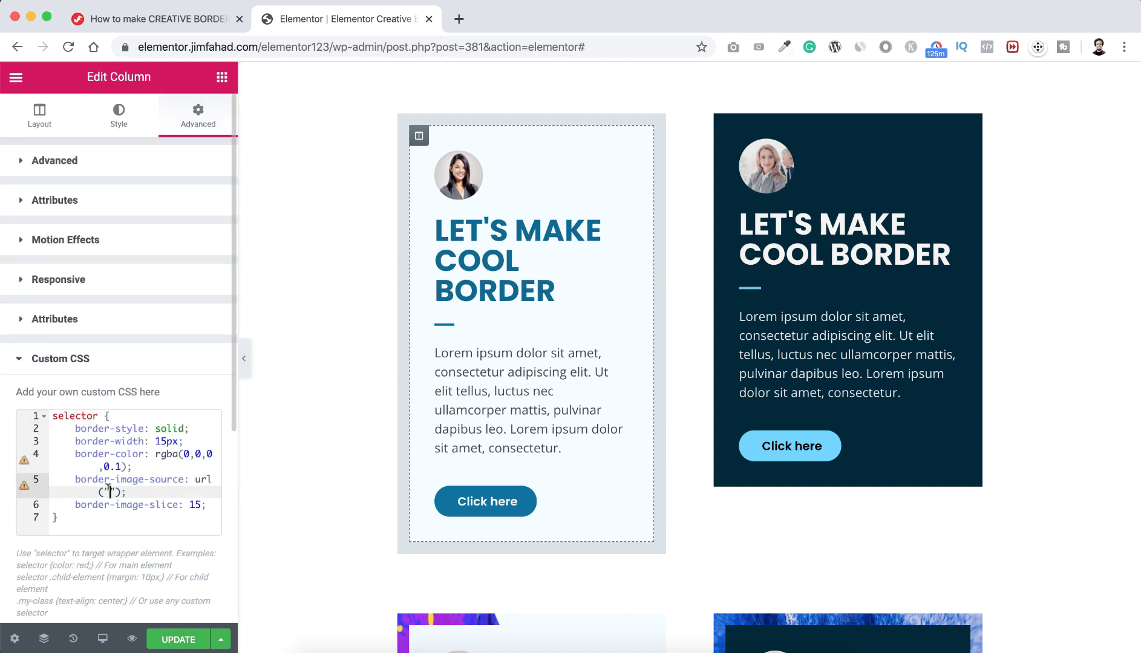
type("https://elementor.jimfahad.com/elementor123/wp-content/uploads/JFD-Creative-Border-2.png")
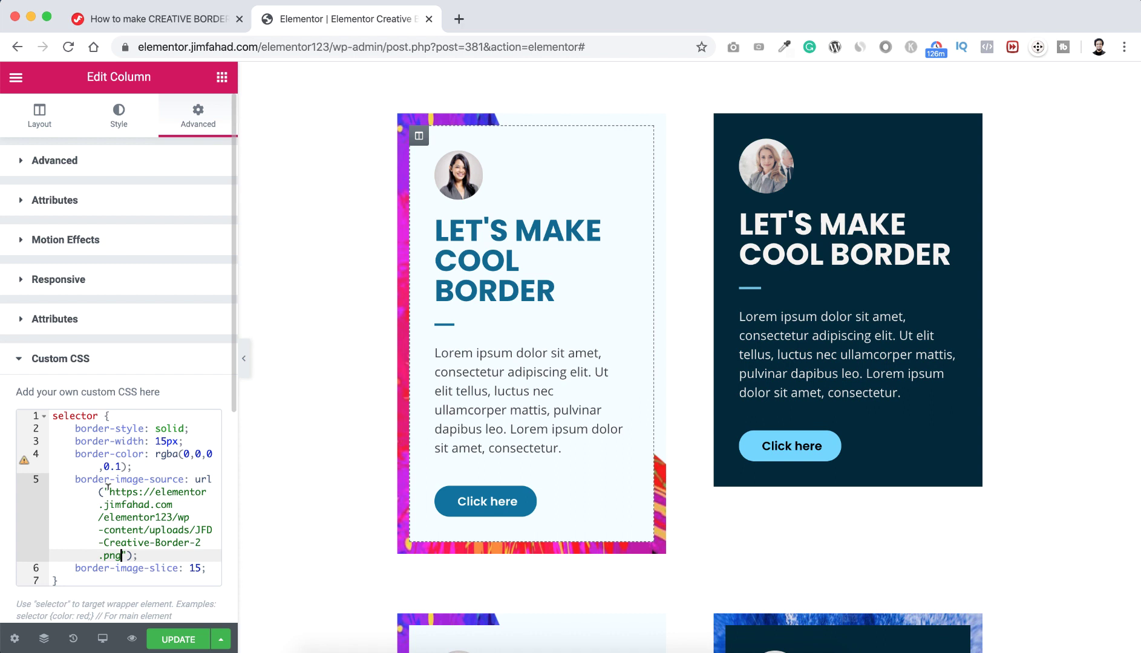
Step: Copy the light card column's complete custom CSS and paste it into the custom CSS of the neighbouring dark card's inner column
scroll(107, 487, "down", 1)
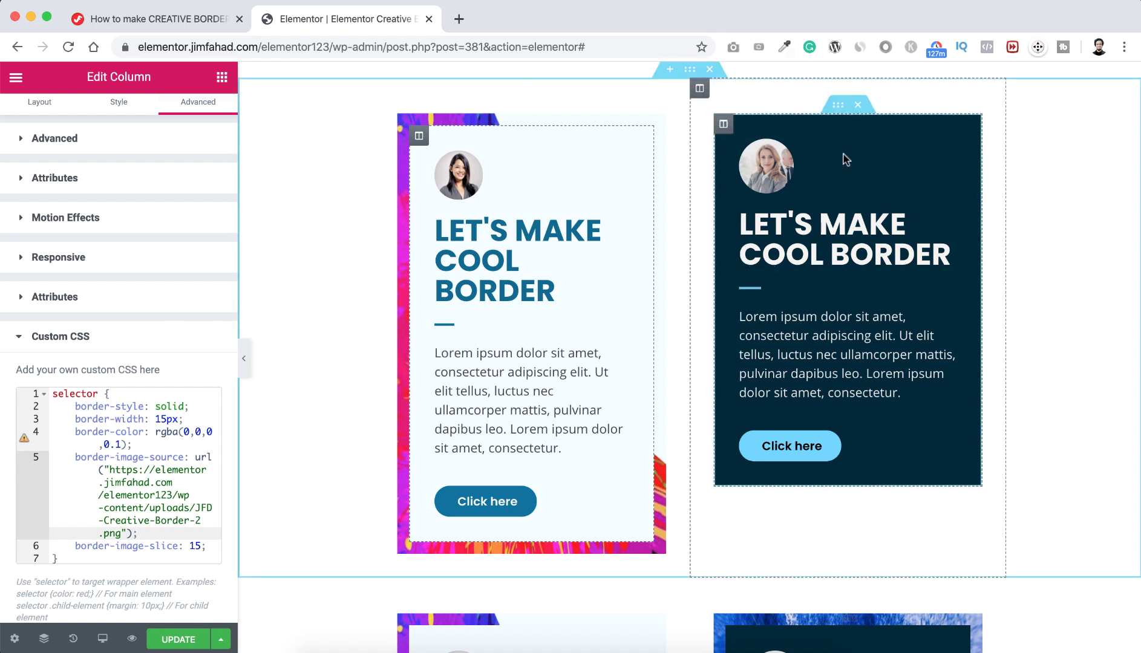
left_click(103, 495)
key("super+a")
key("super+c")
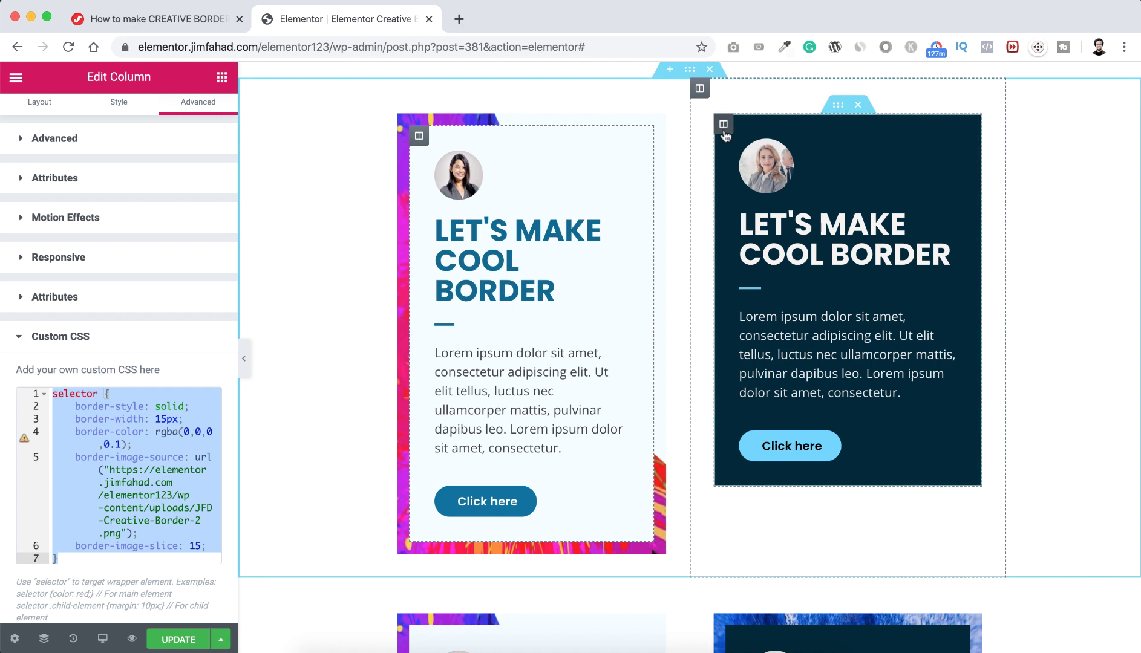
left_click(724, 125)
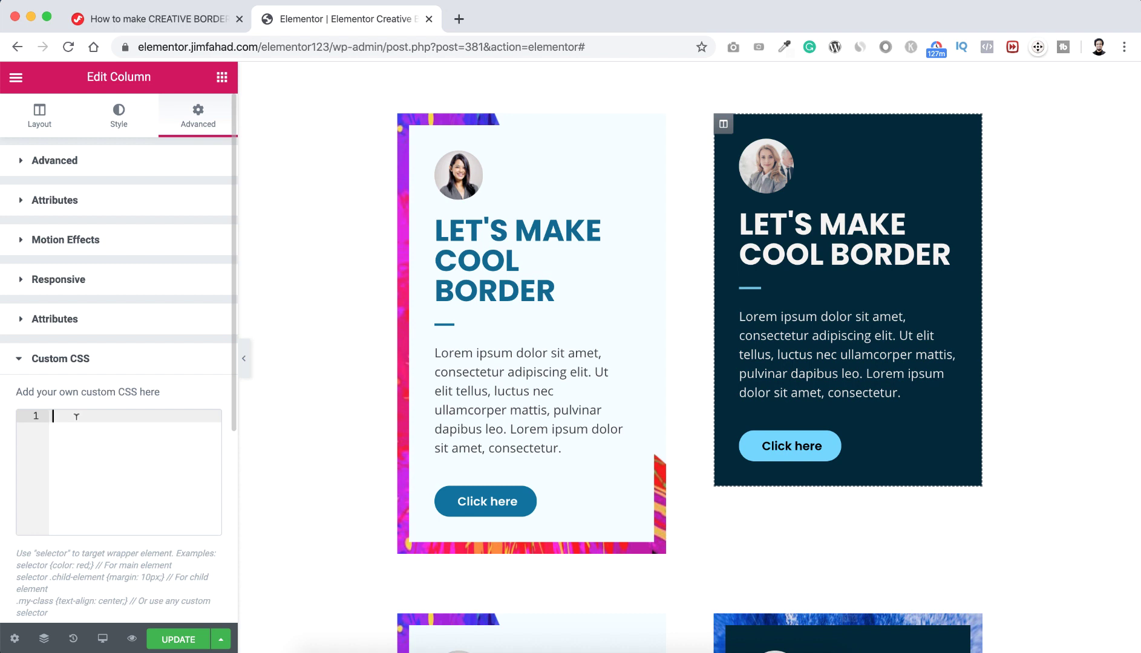
key("super+v")
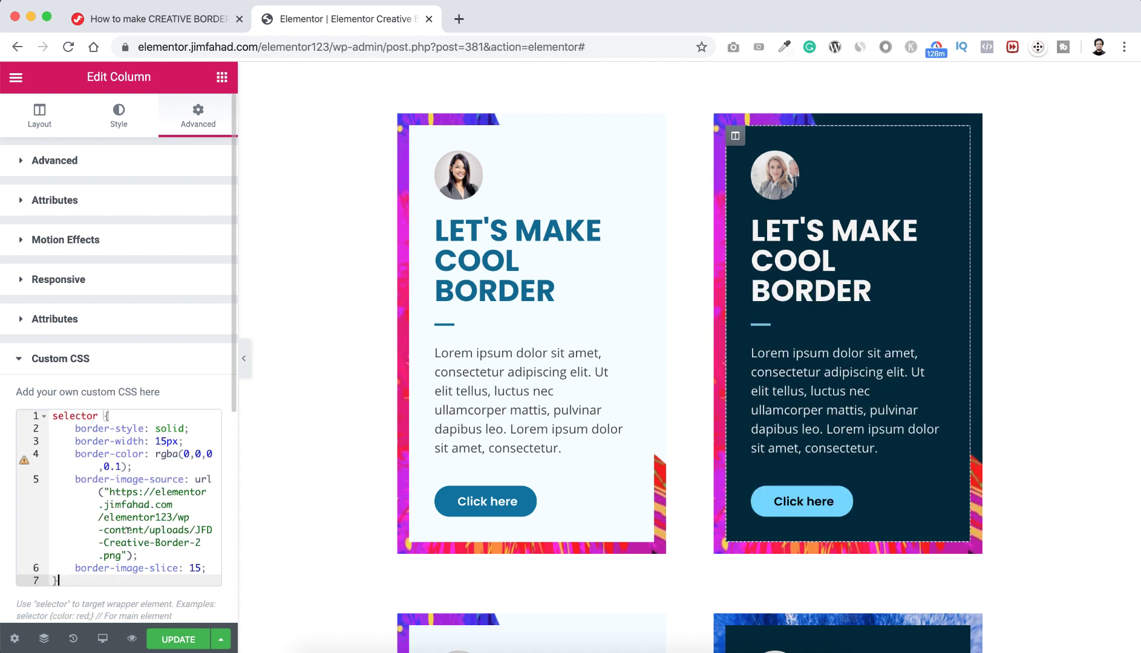
Step: Copy the file link of JFD-Creative-Border-4.jpg from the media library without inserting the image
left_click(120, 126)
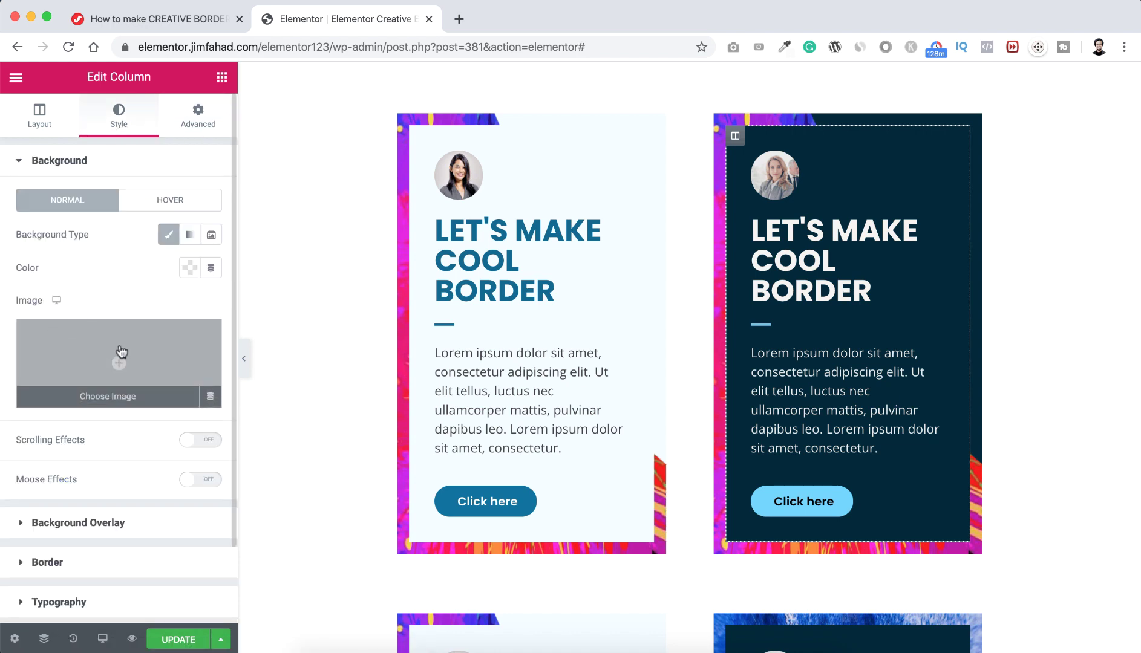
left_click(120, 352)
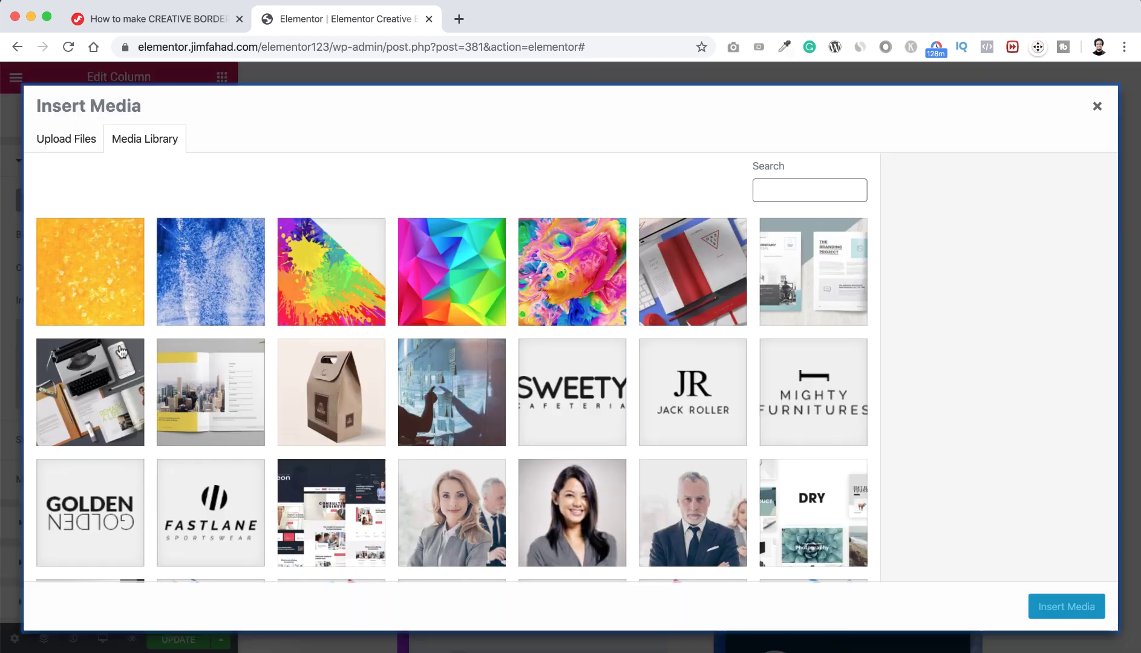
left_click(215, 275)
scroll(987, 363, "down", 3)
left_click(995, 543)
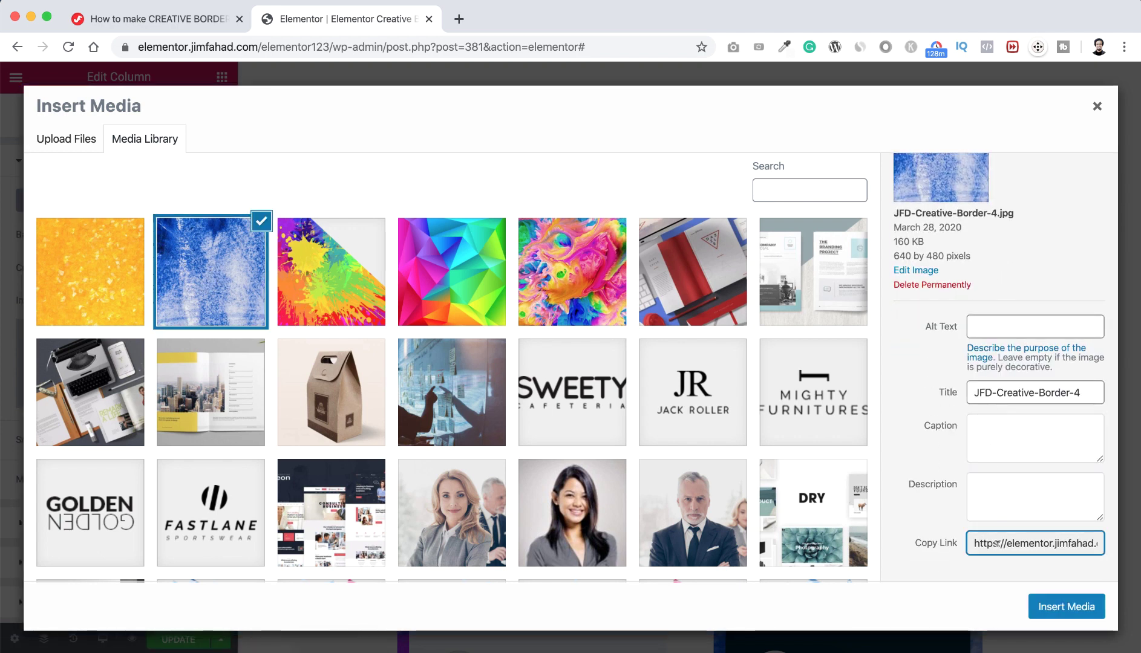
key("super+a")
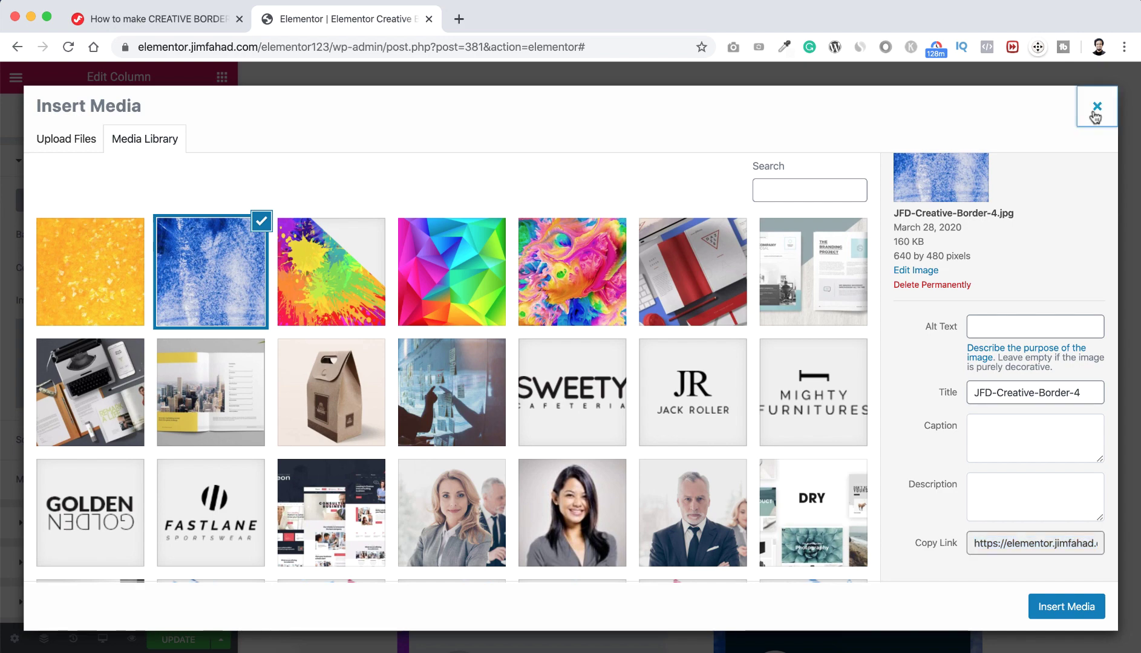
left_click(1096, 113)
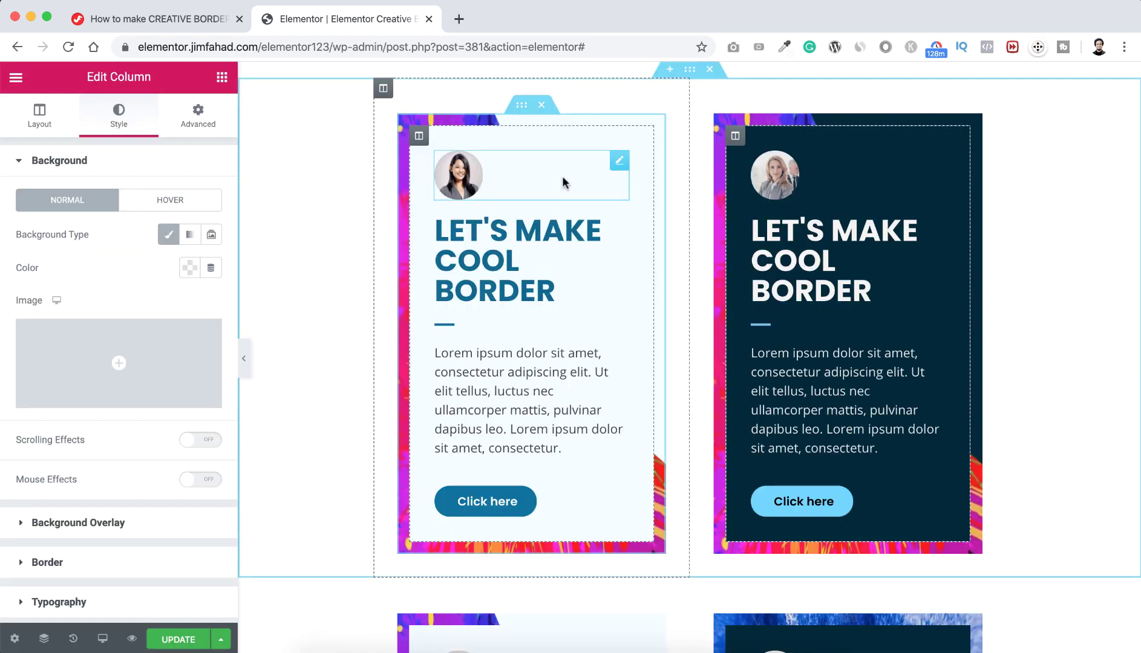
Step: Replace the border-image-source URL in the dark card column's custom CSS with the JFD-Creative-Border-4.jpg link
left_click(204, 125)
scroll(121, 508, "down", 3)
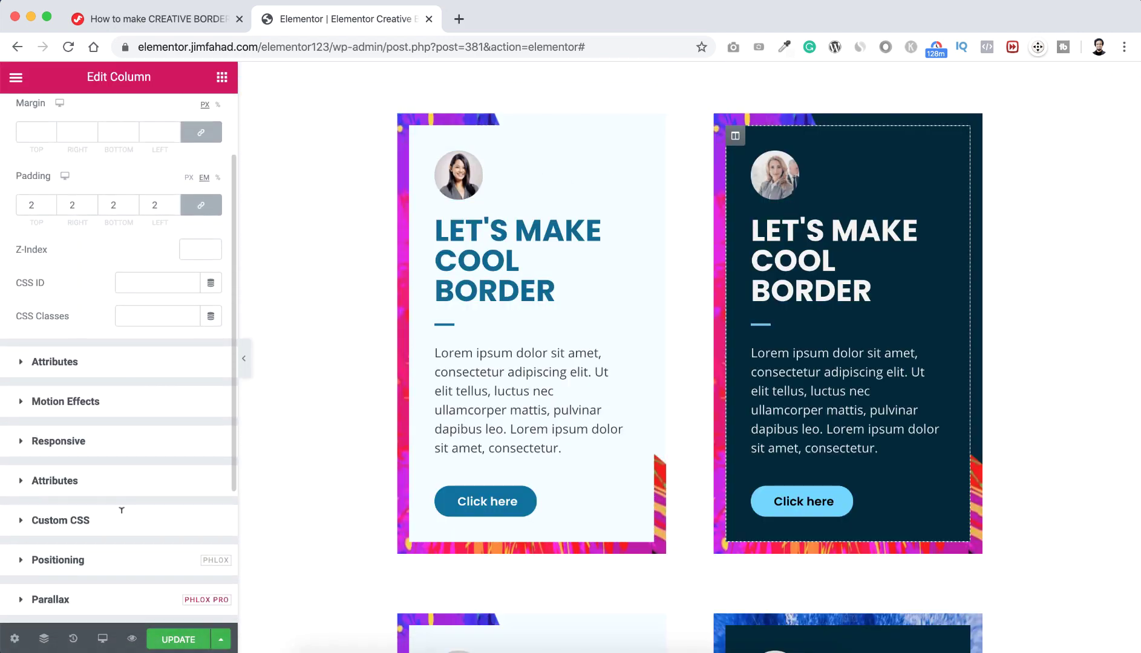
left_click(121, 518)
left_click_drag(109, 491, 120, 556)
key("BackSpace")
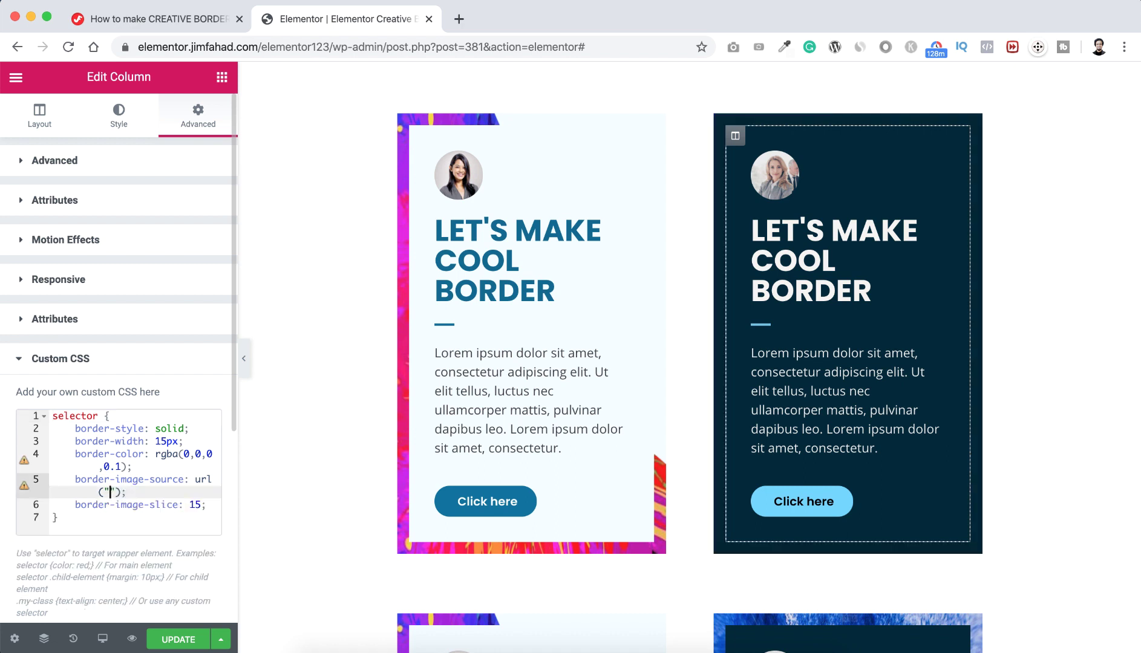
type("https://elementor.jimfahad.com/elementor123/wp-content/uploads/JFD-Creative-Border-4.jpg")
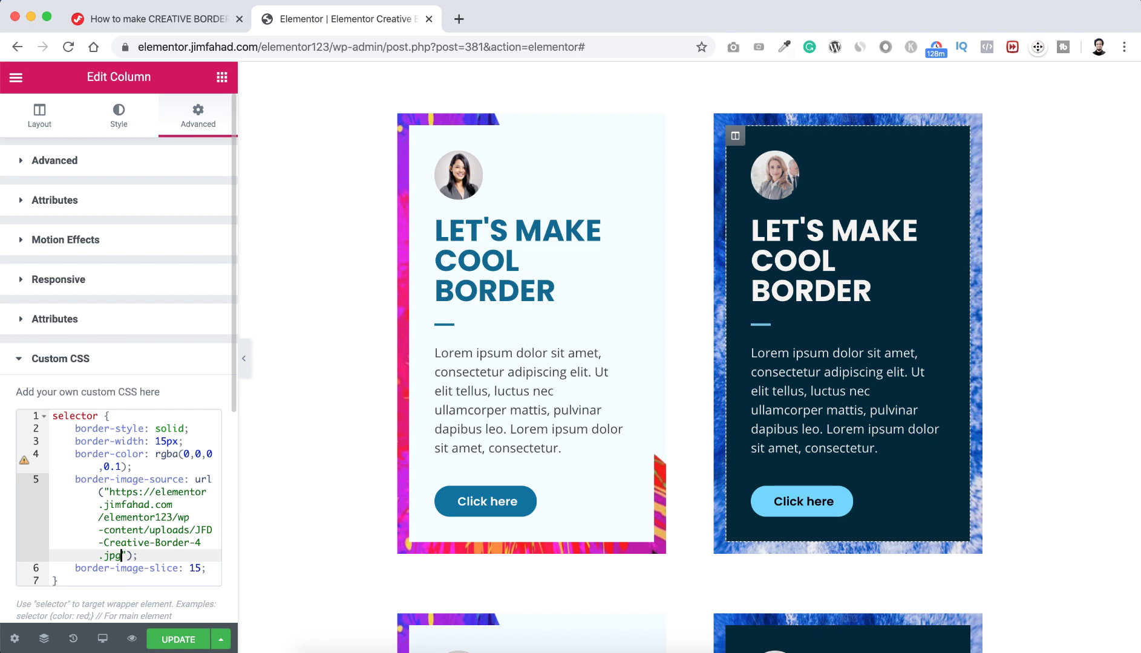
Step: Compare the two new image borders with the square and rounded bordered cards further down the page
scroll(367, 530, "down", 6)
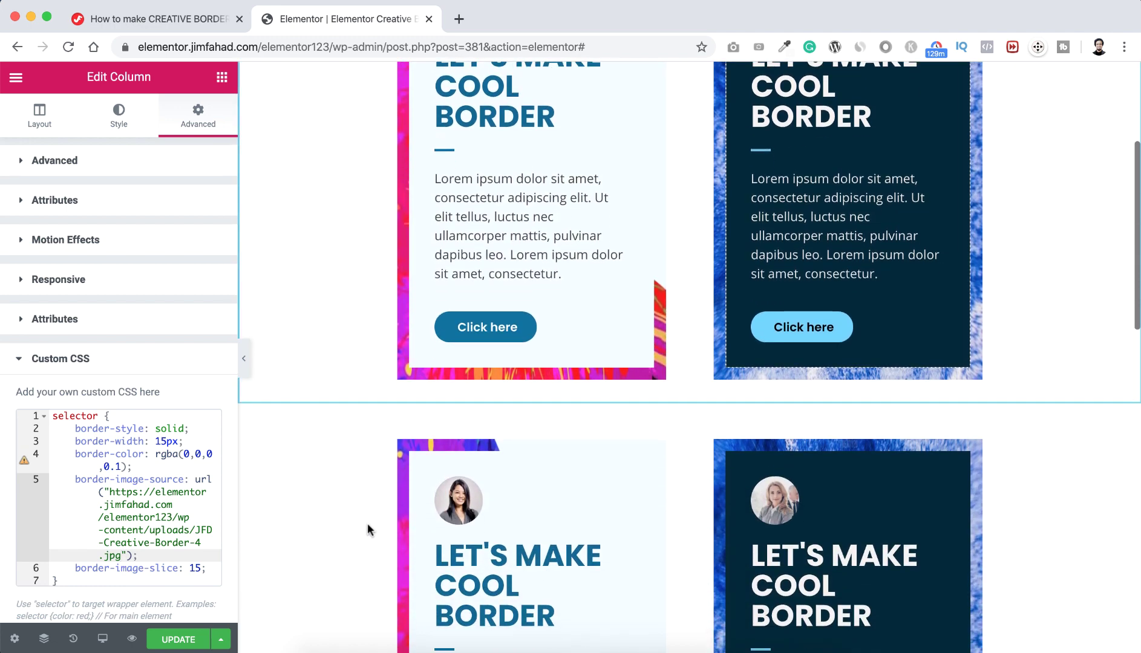
scroll(367, 530, "down", 2)
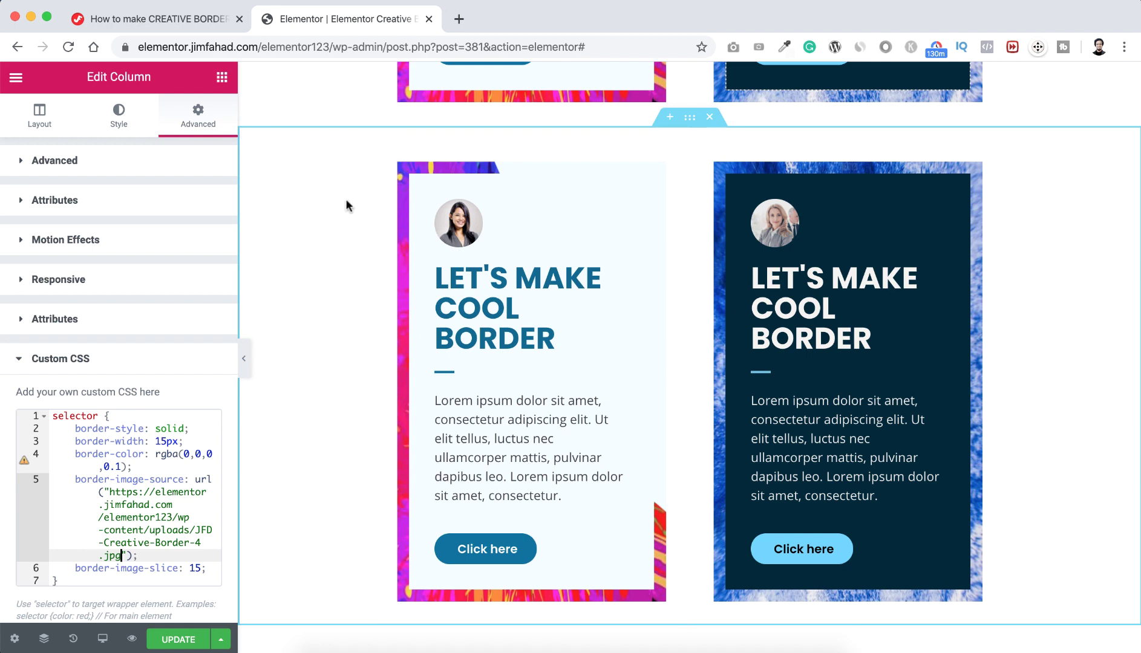
scroll(346, 206, "down", 7)
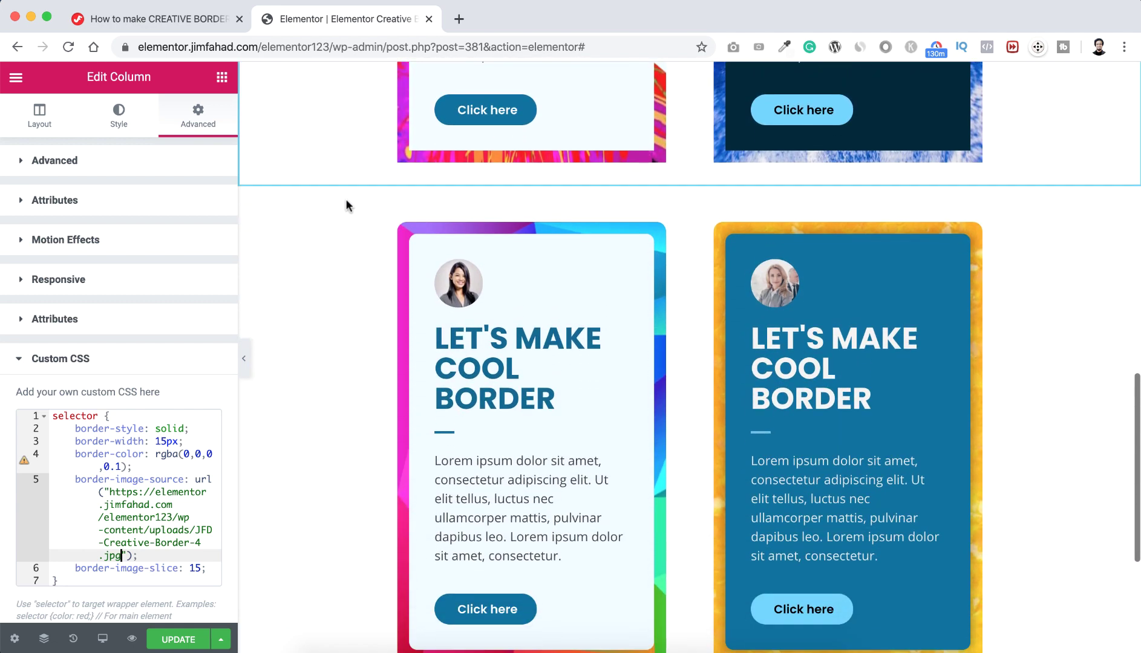
scroll(346, 199, "down", 1)
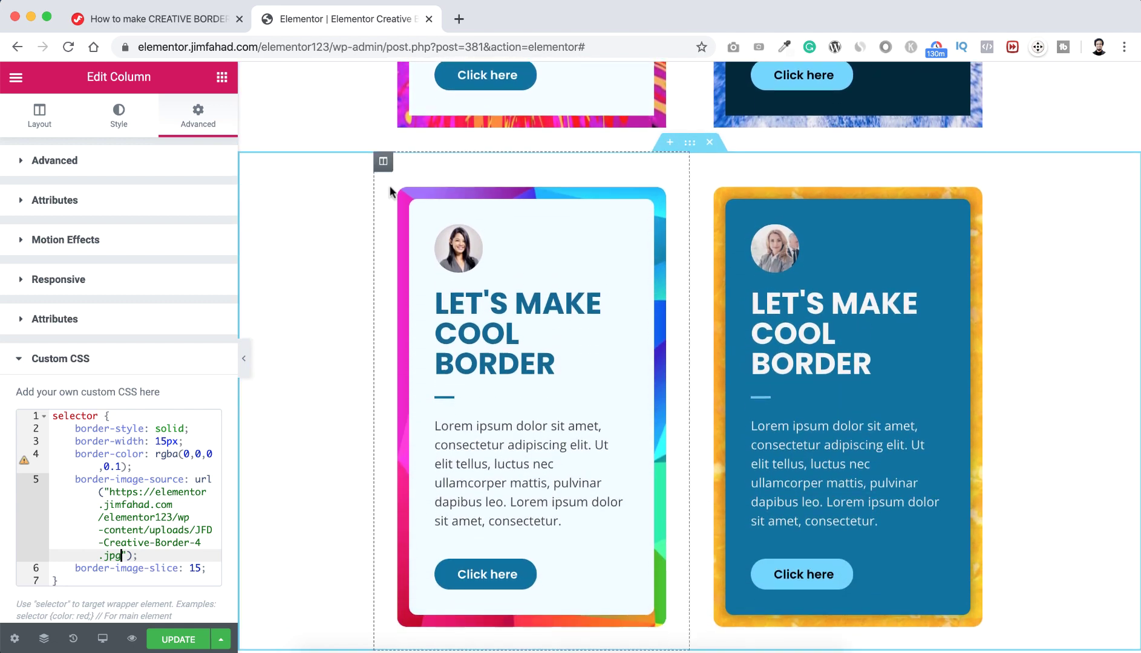
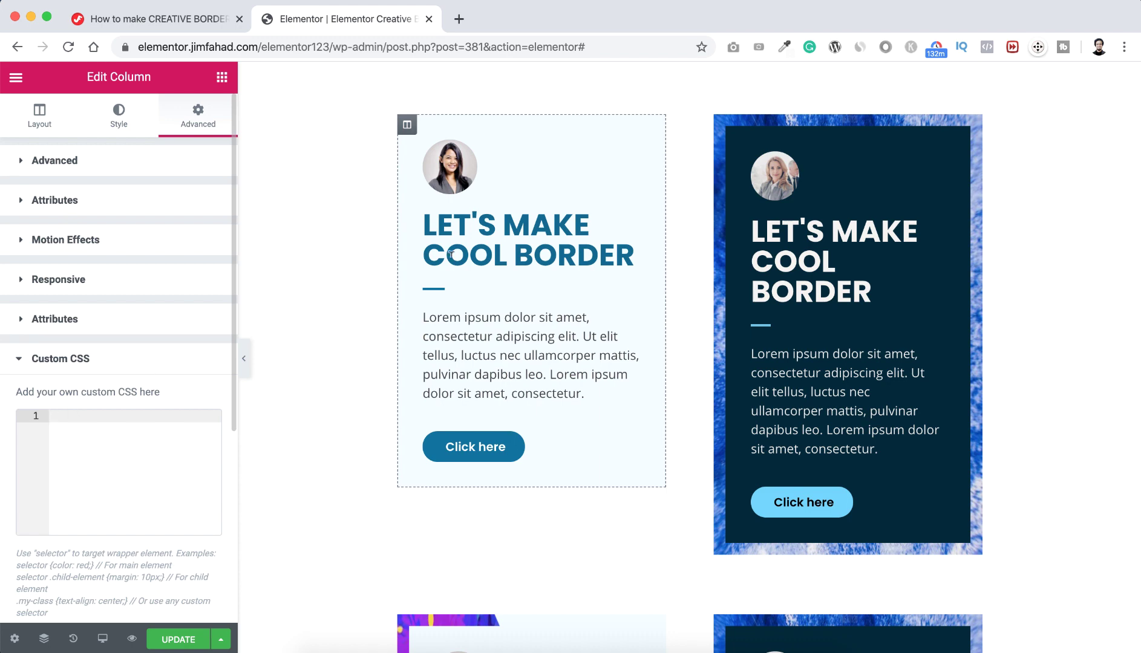
Step: Delete all the custom CSS from the first dark card's inner column
type("selector {     border-style: solid;     border-width: 15px;     border-color: rgba(0,0,0,0.1);     border-image-source: url(\"https://elementor.jimfahad.com/elementor123/wp-content/uploads/JFD-Creative-Border-4.jpg\");     border-image-slice: 15; }")
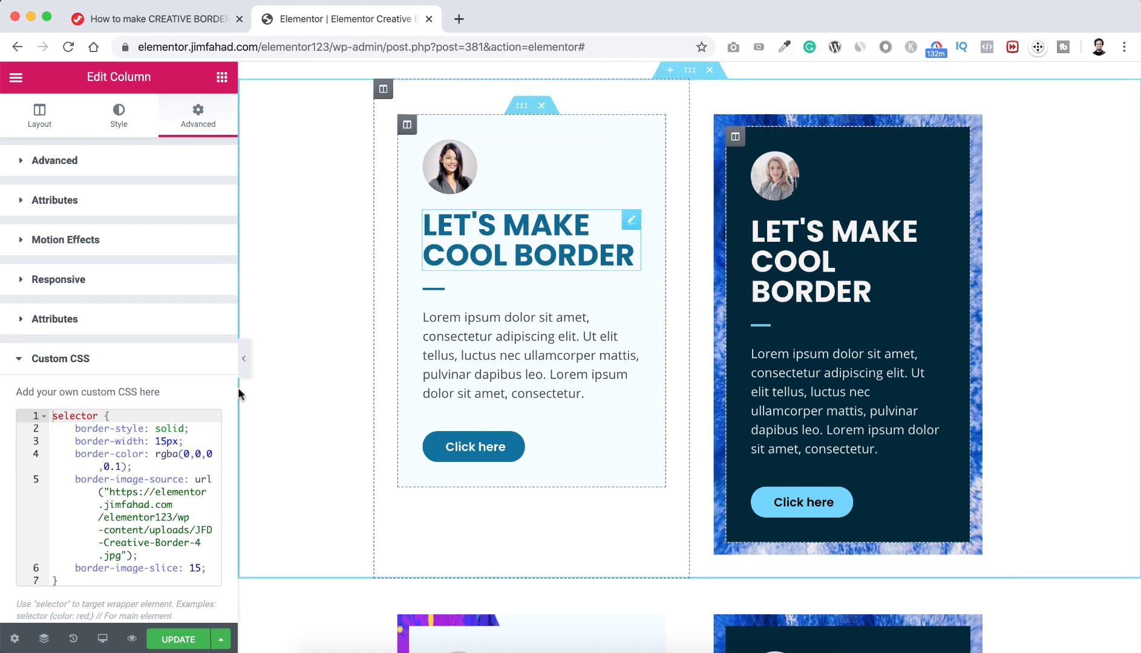
left_click_drag(61, 580, 35, 406)
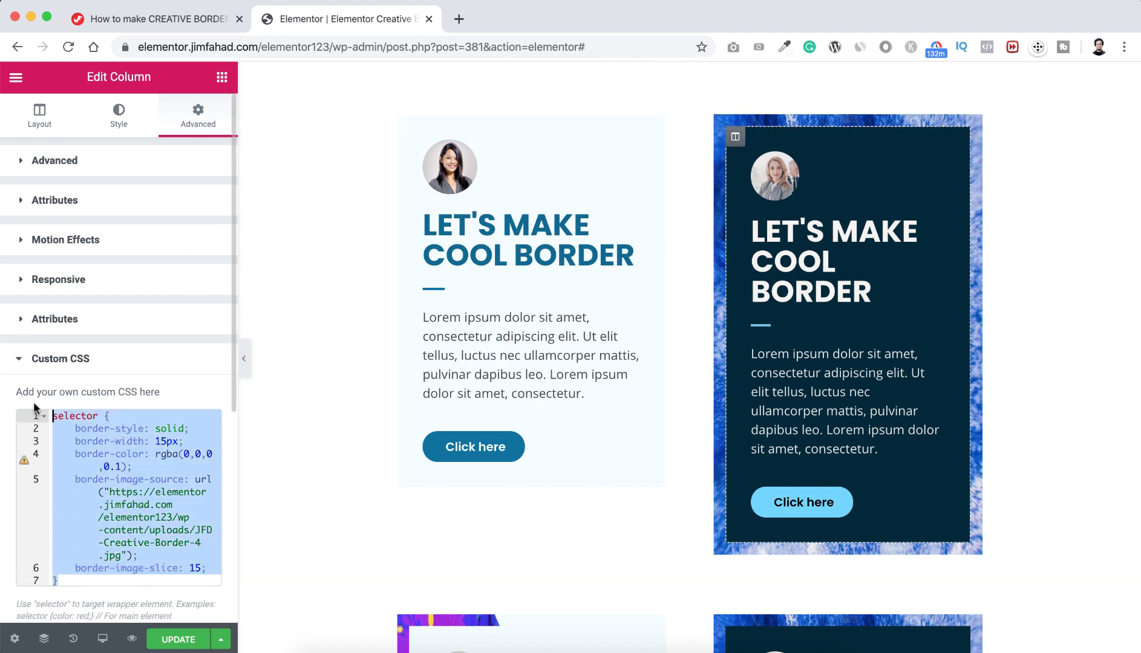
key("BackSpace")
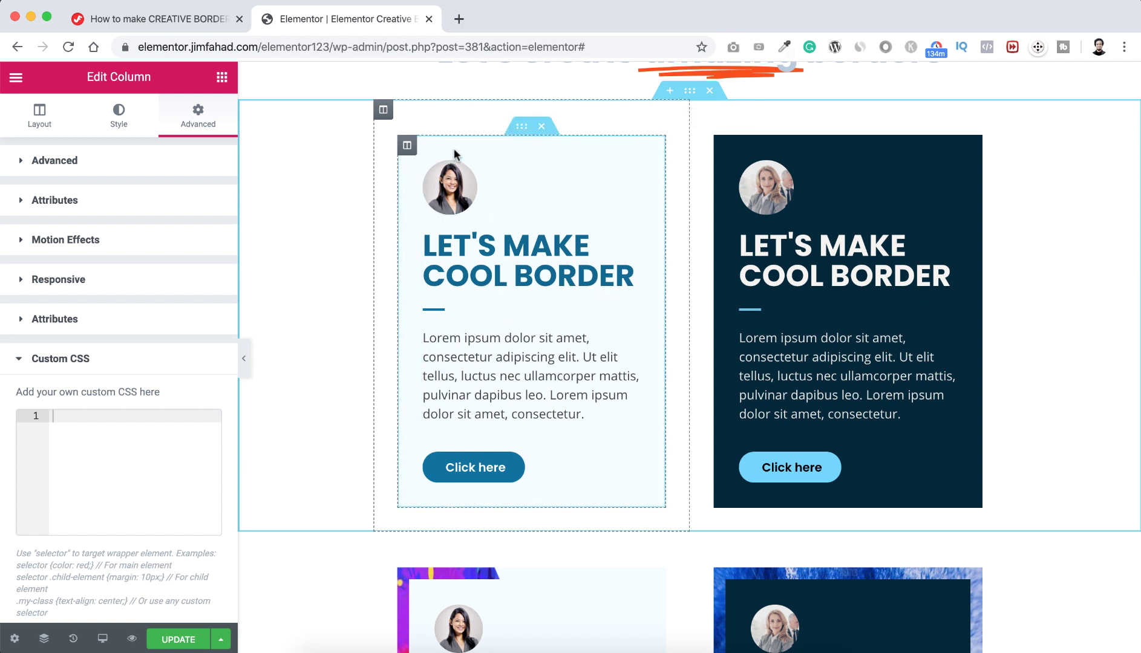
Step: Set JFD-Creative-Border-1.jpg from the media library as the background image of the light card's inner section
left_click(522, 128)
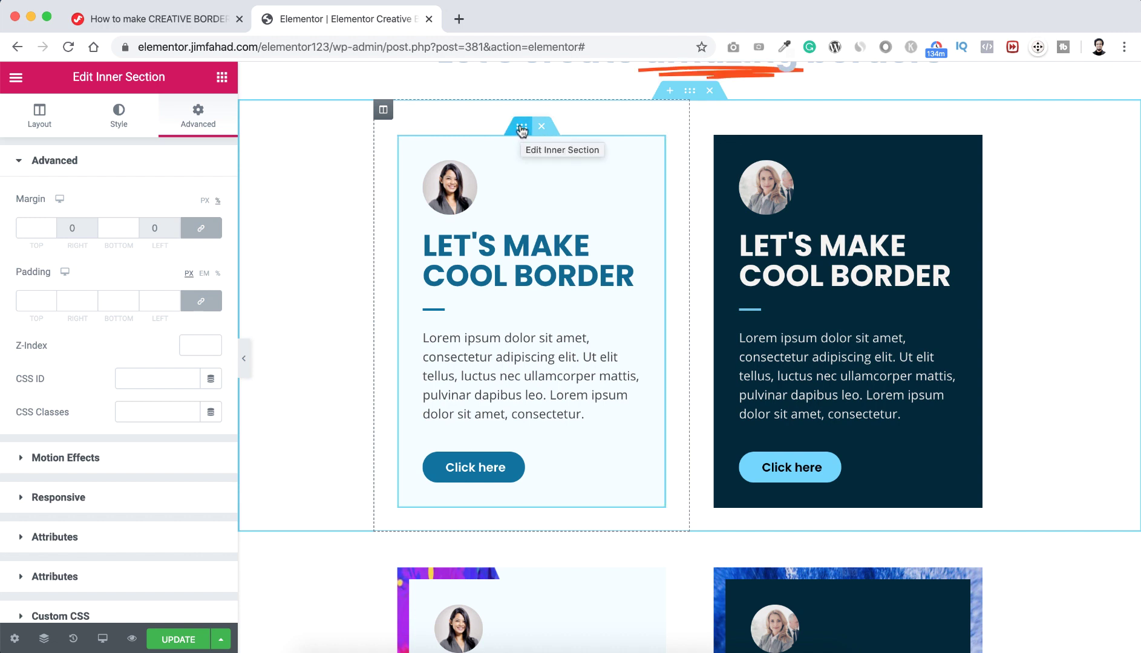
left_click(119, 118)
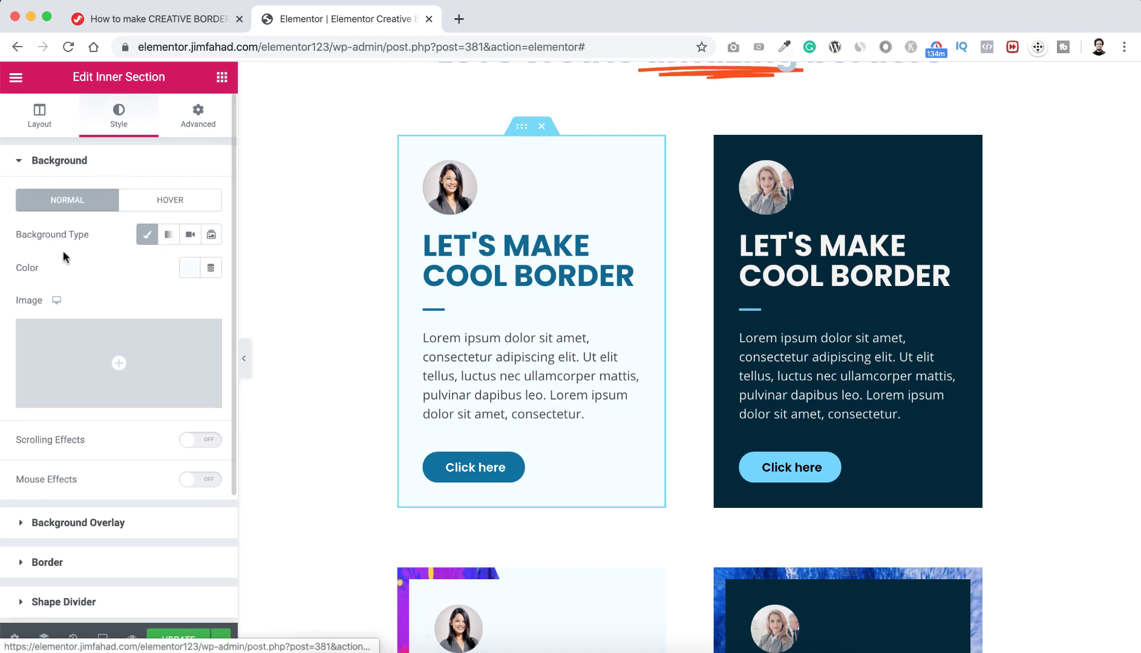
mouse_move(81, 368)
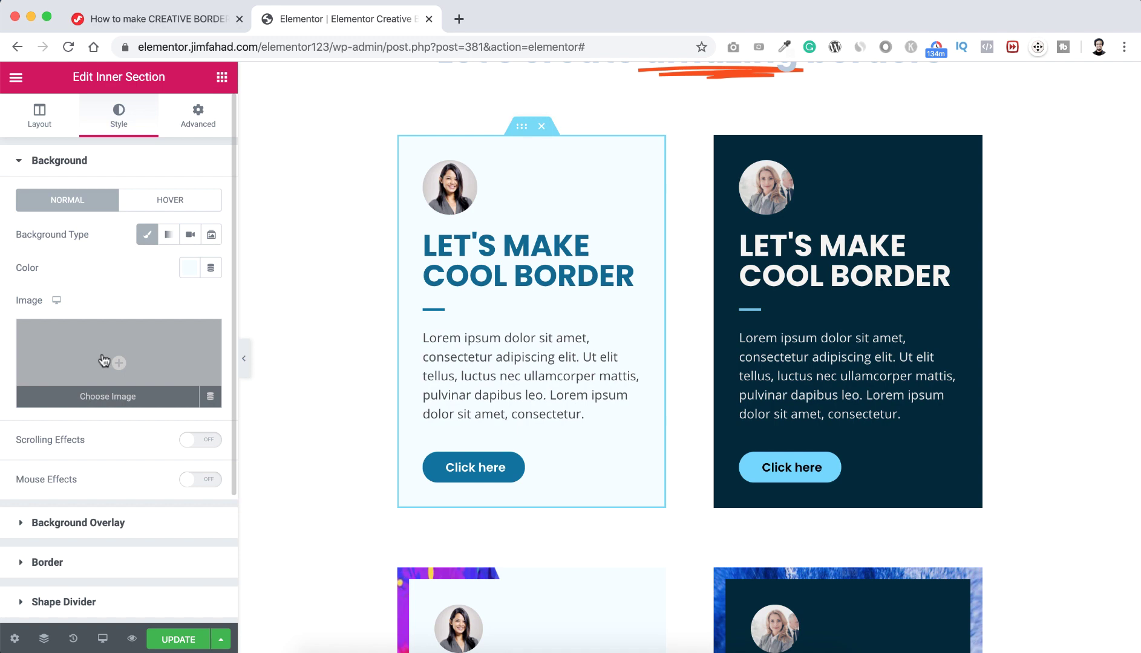
left_click(104, 361)
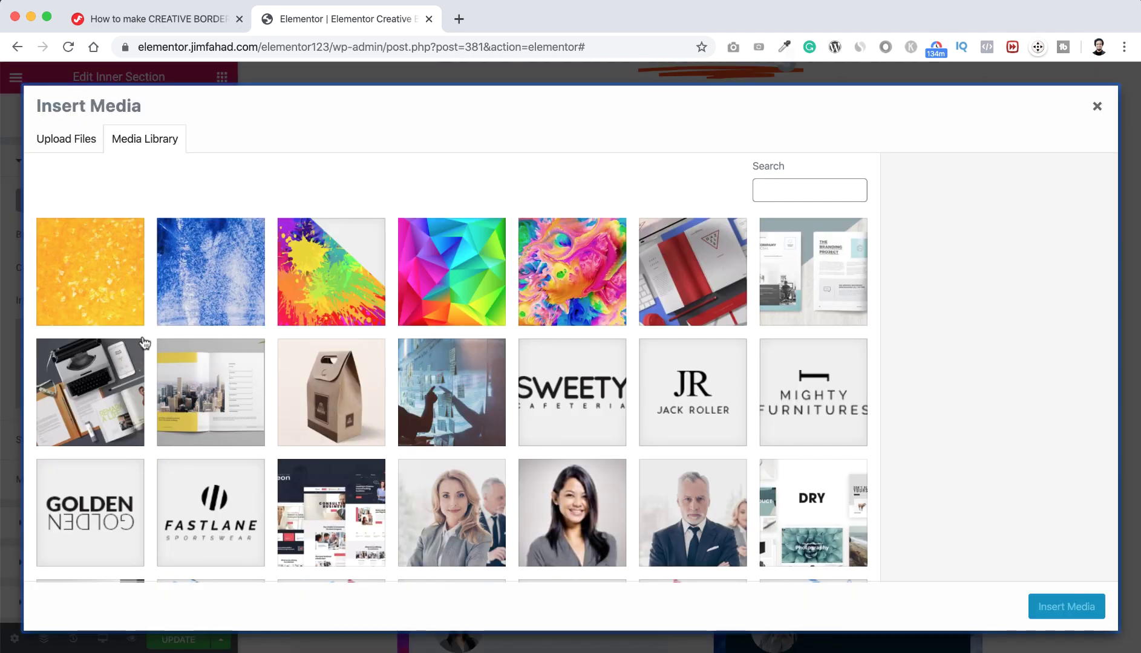
left_click(465, 266)
scroll(983, 417, "down", 3)
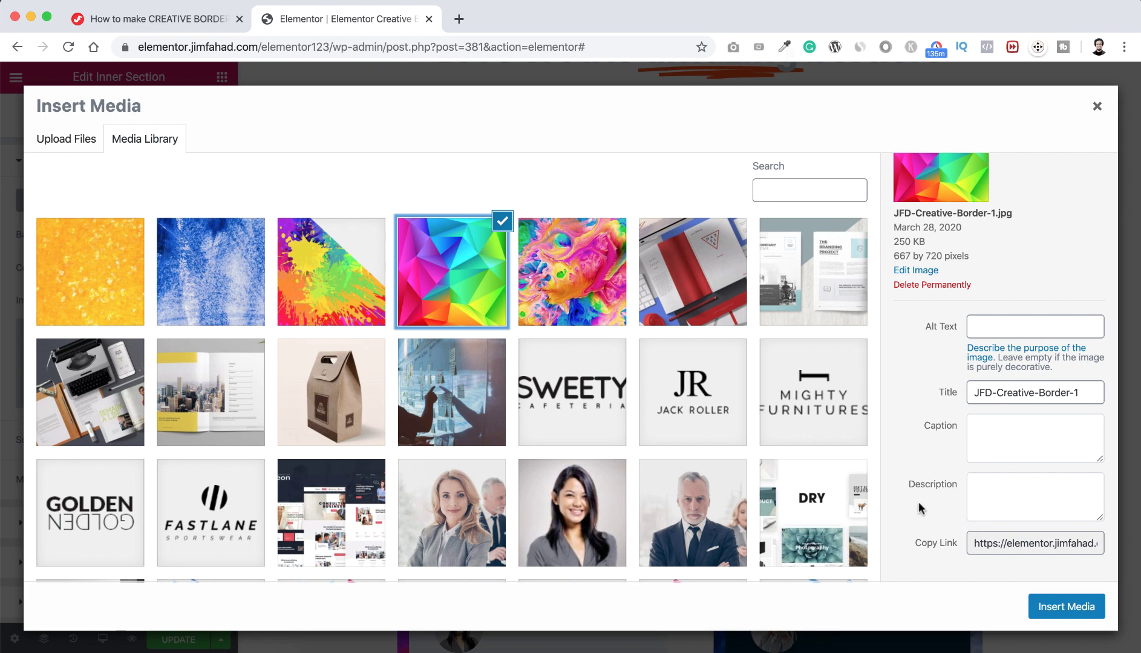
left_click(1060, 605)
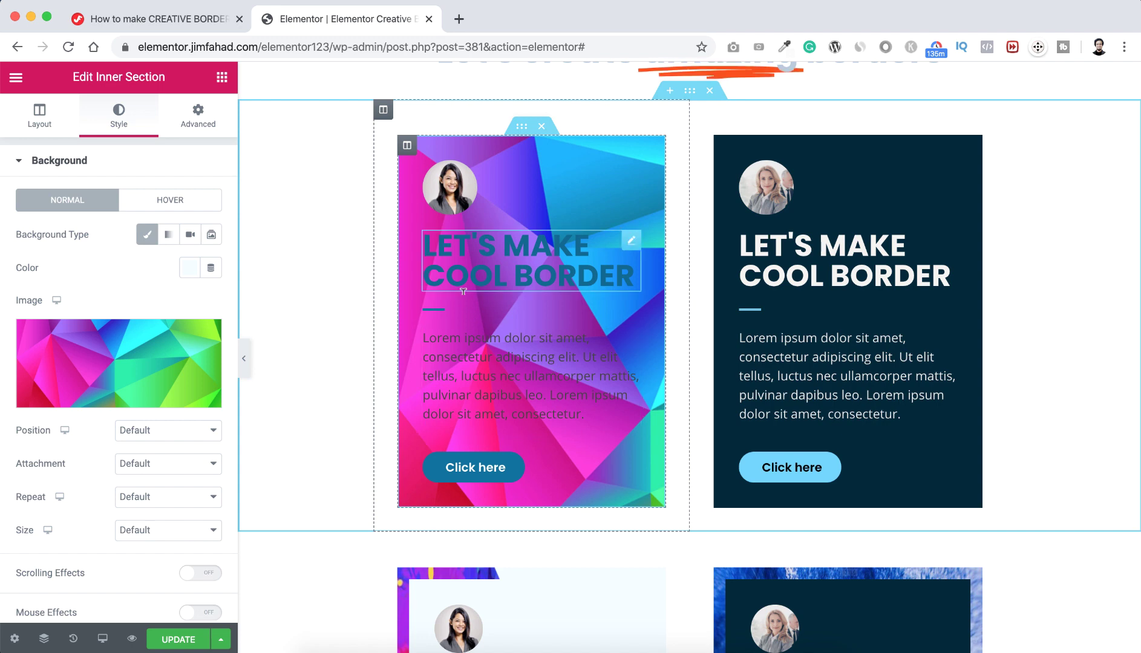
Step: Give the light card's inner column the pale blue background color #DFF6FF
left_click(407, 148)
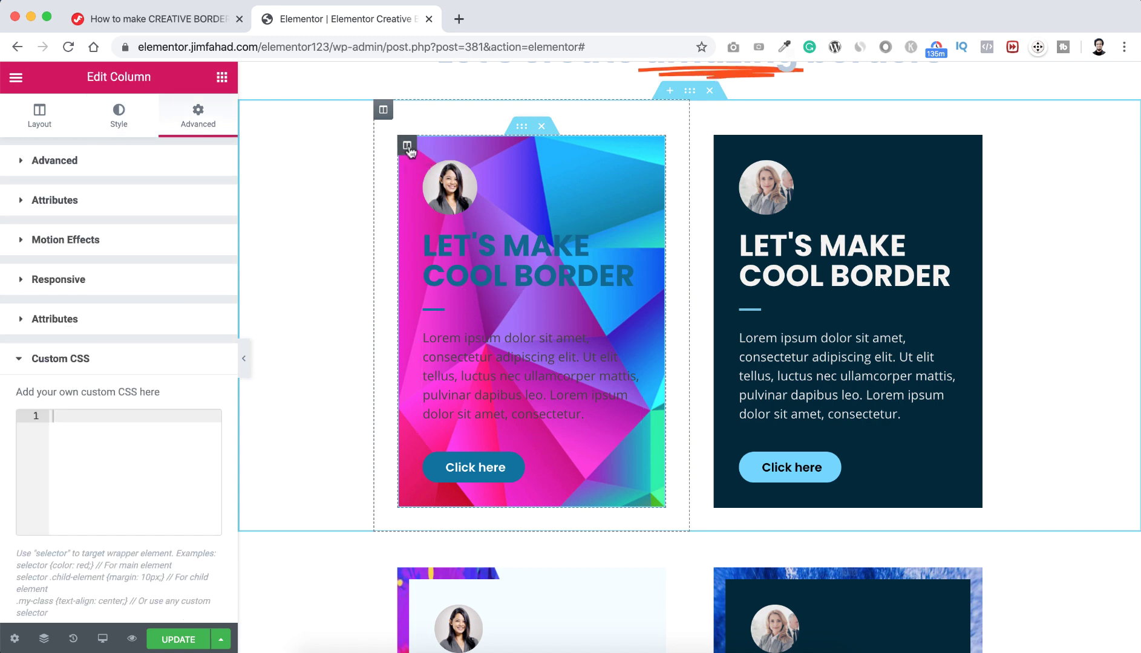
left_click(120, 124)
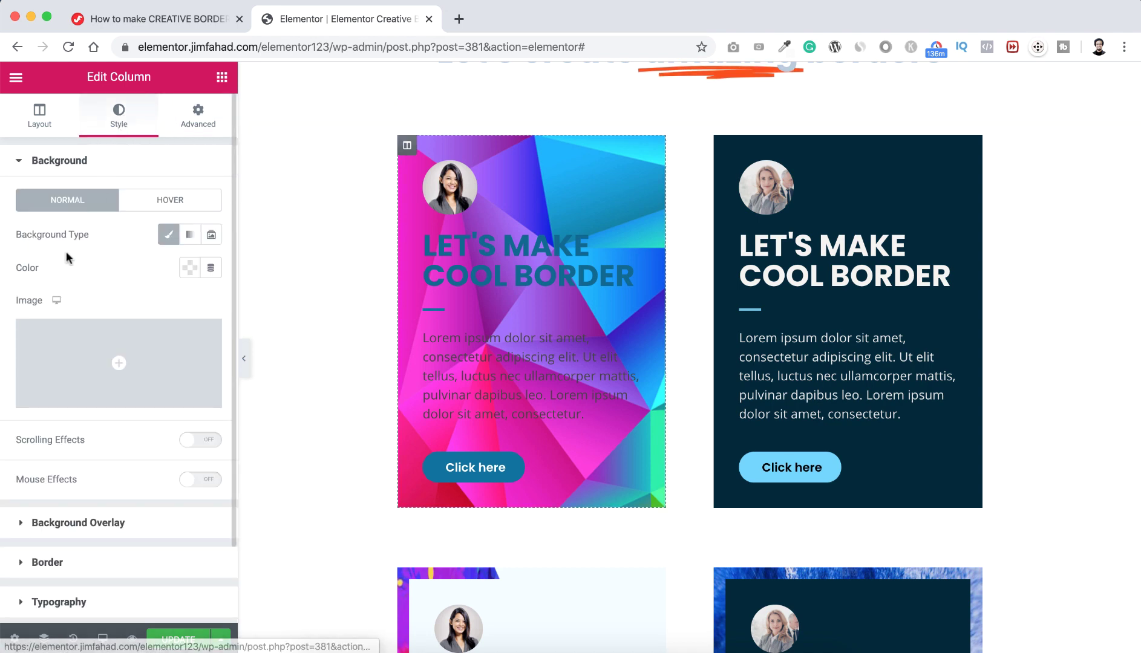
left_click(189, 269)
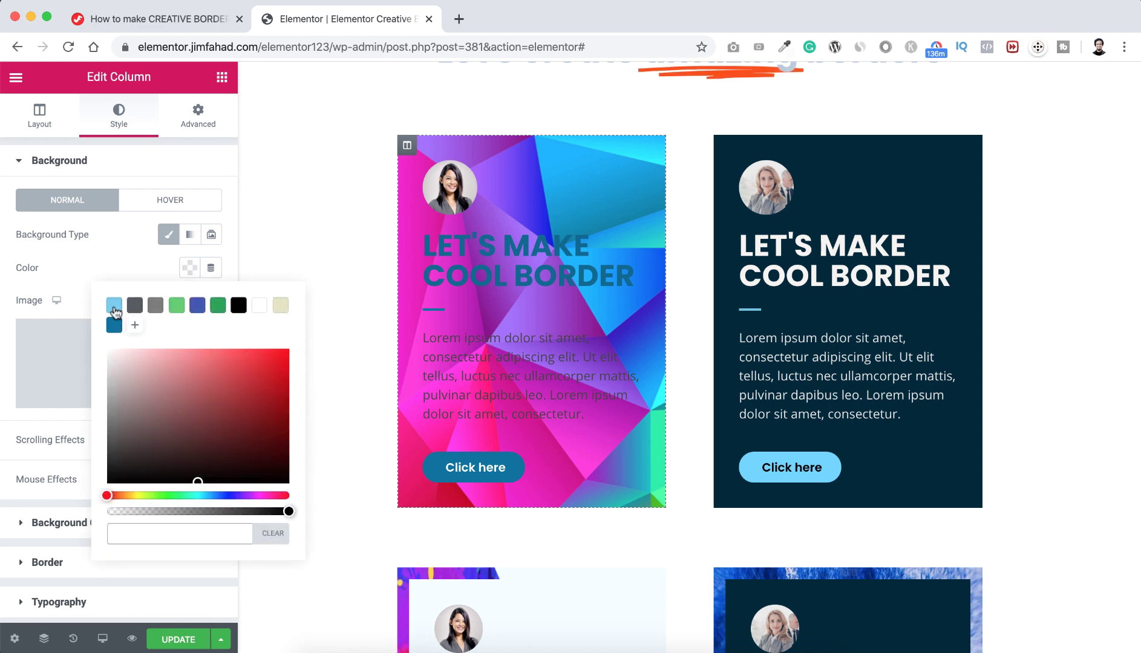
left_click(115, 307)
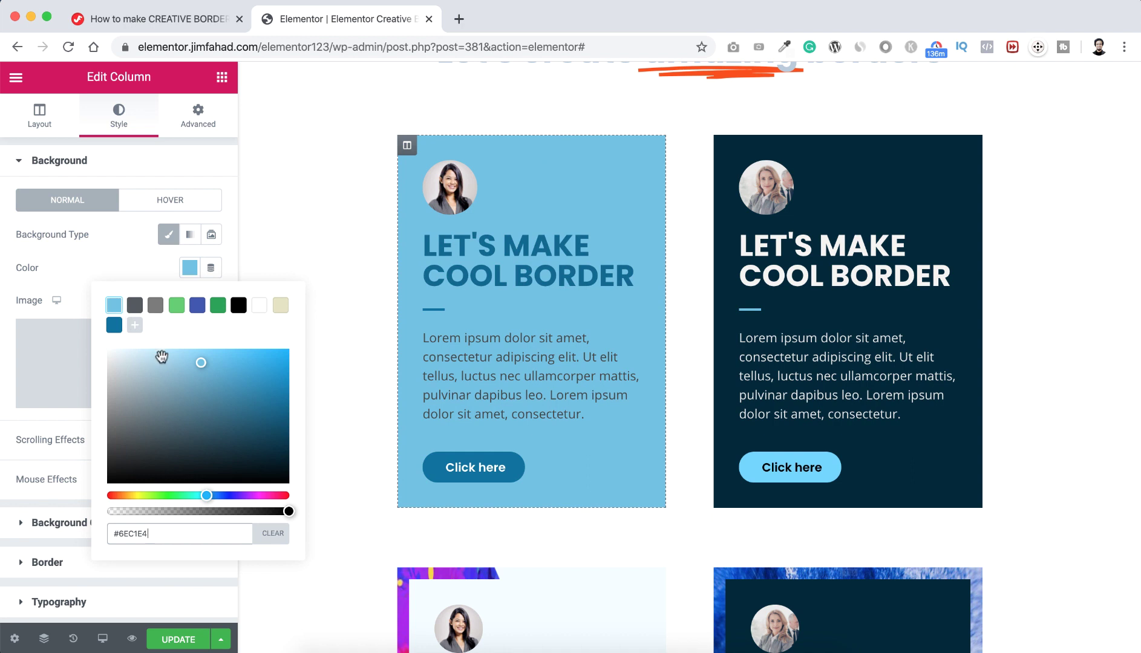
left_click_drag(163, 361, 128, 336)
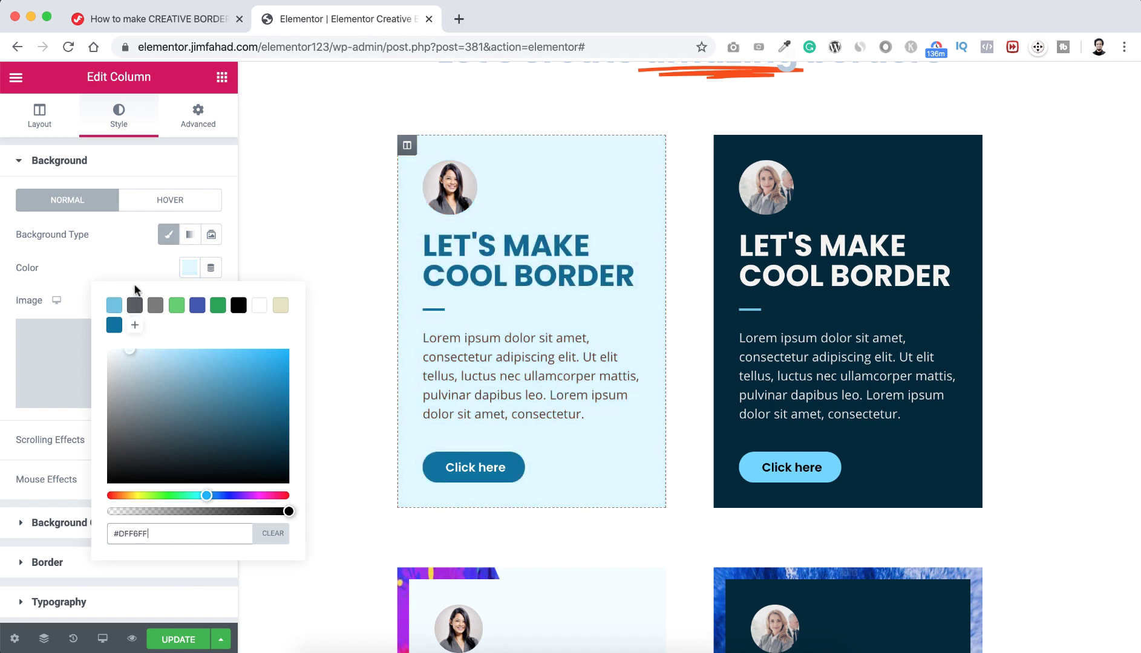
left_click(124, 236)
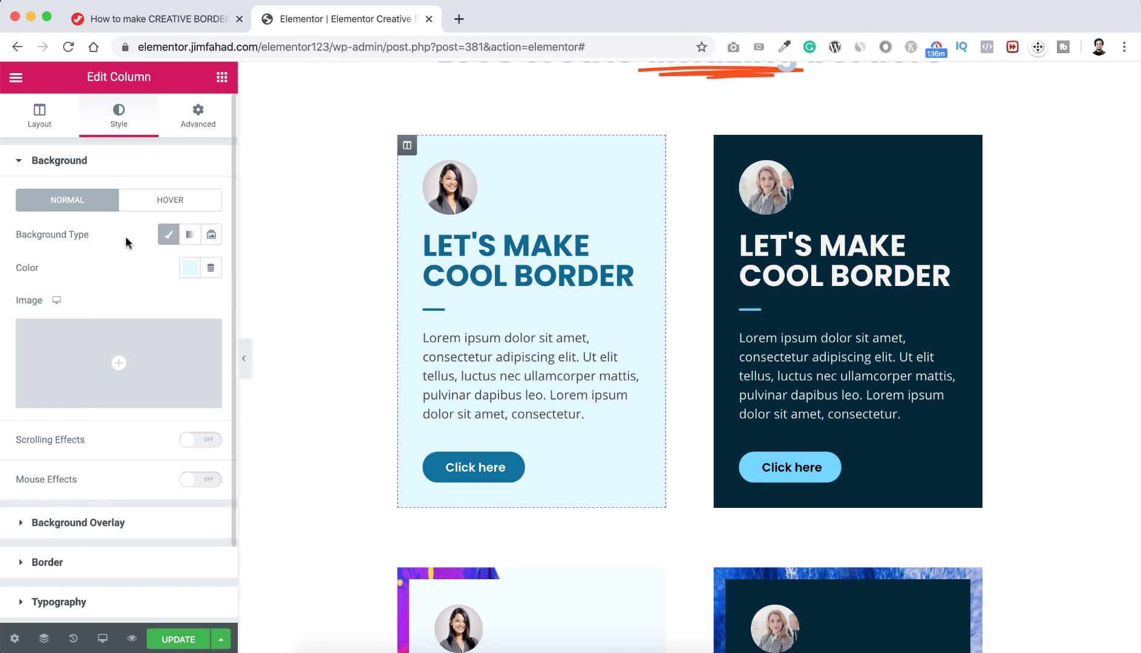
Step: Set the light card's inner column margin to 15 px on all sides
left_click(198, 121)
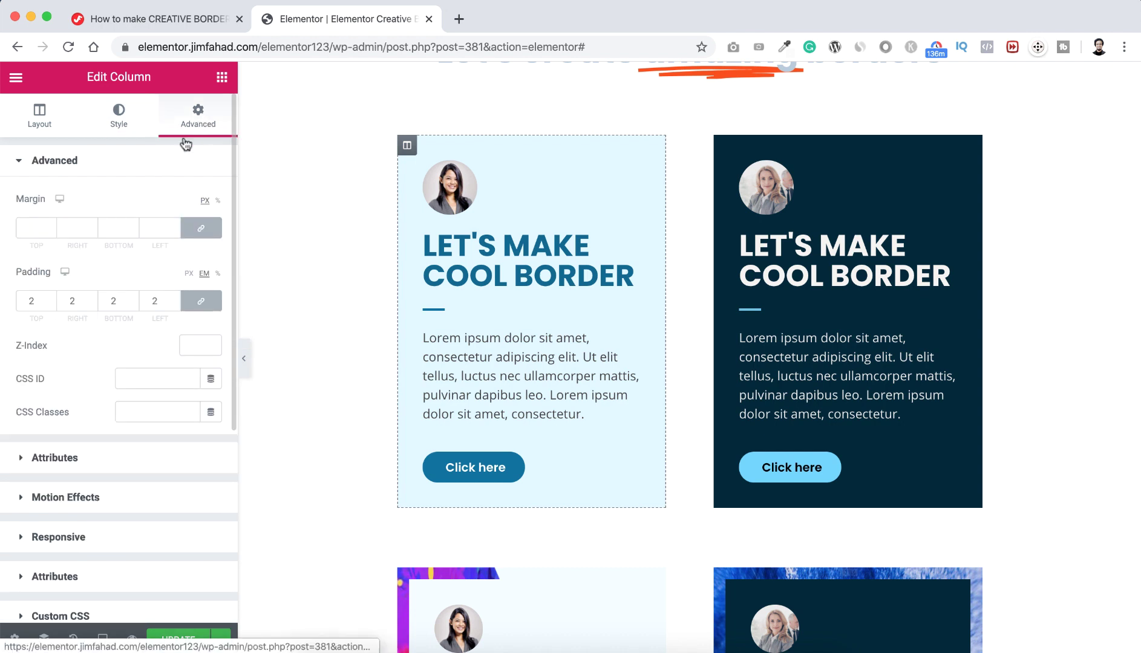
left_click(37, 227)
type("15")
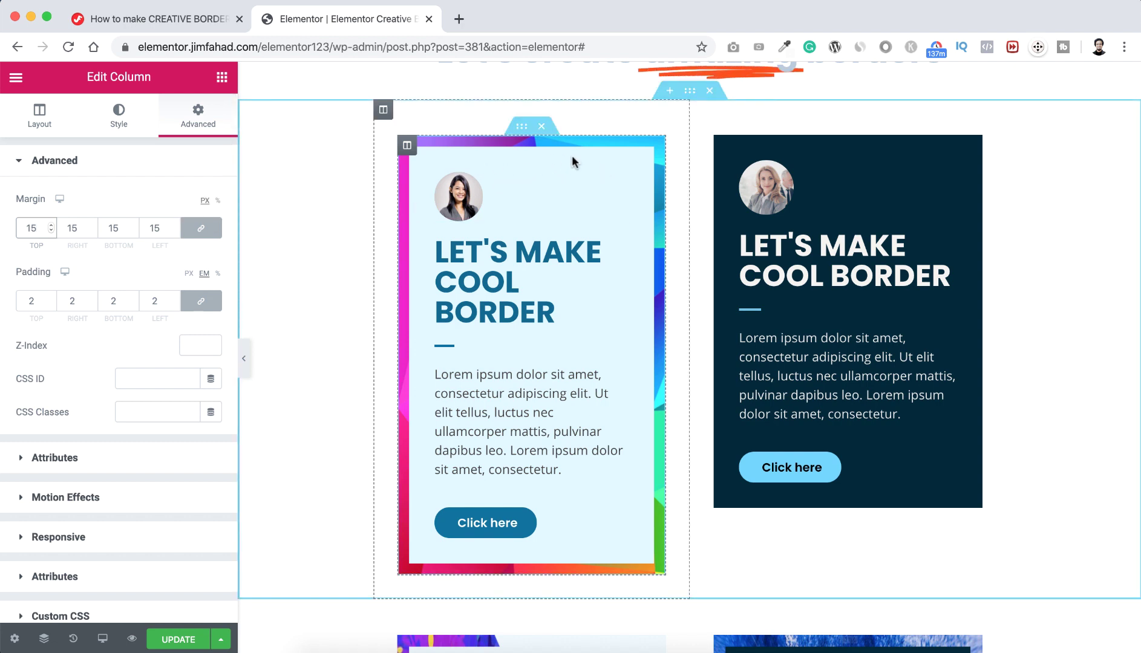
Step: Set the border radius of the light card's inner section to 12 px on all corners
left_click(521, 128)
left_click(120, 116)
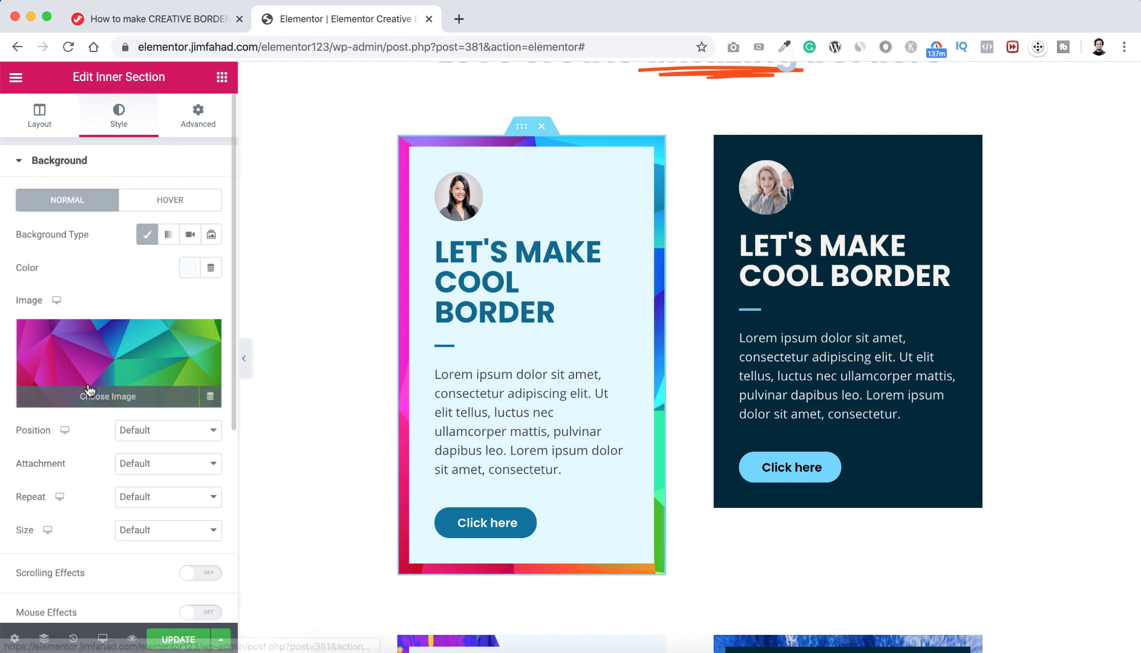
scroll(87, 382, "down", 5)
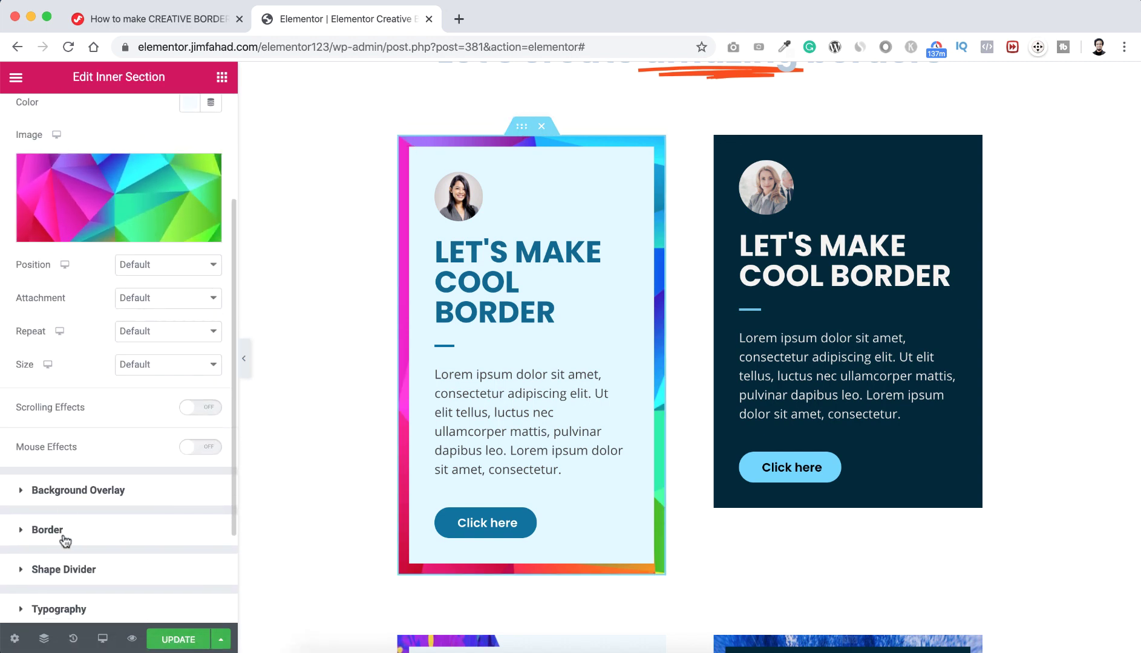
left_click(77, 534)
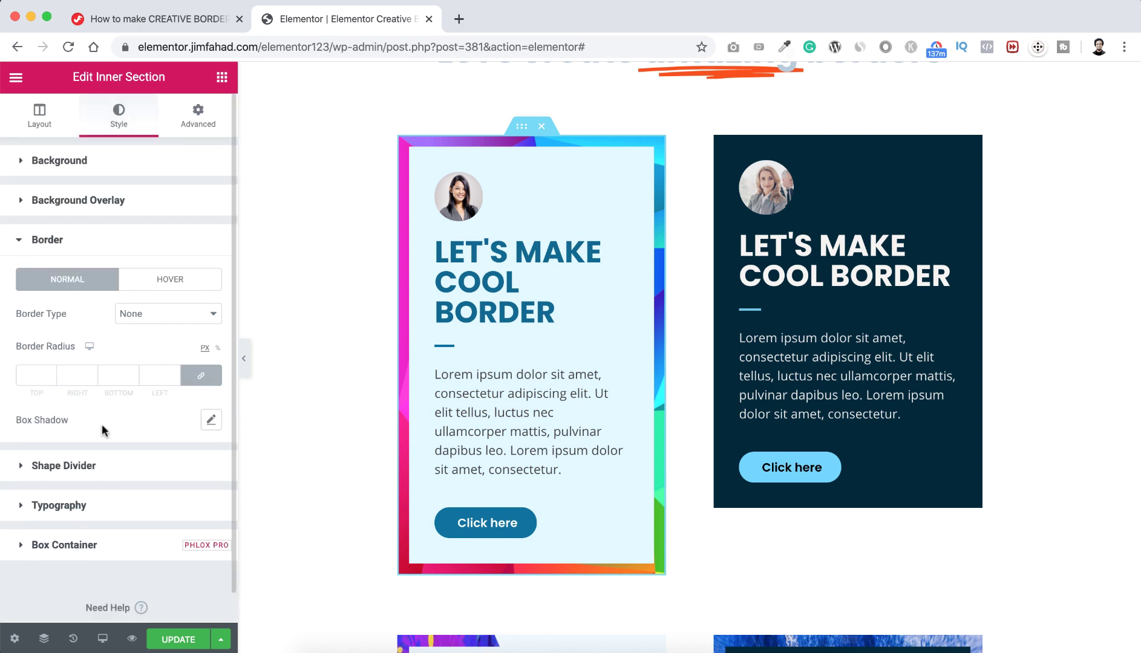
left_click(31, 375)
type("12")
scroll(353, 145, "up", 2)
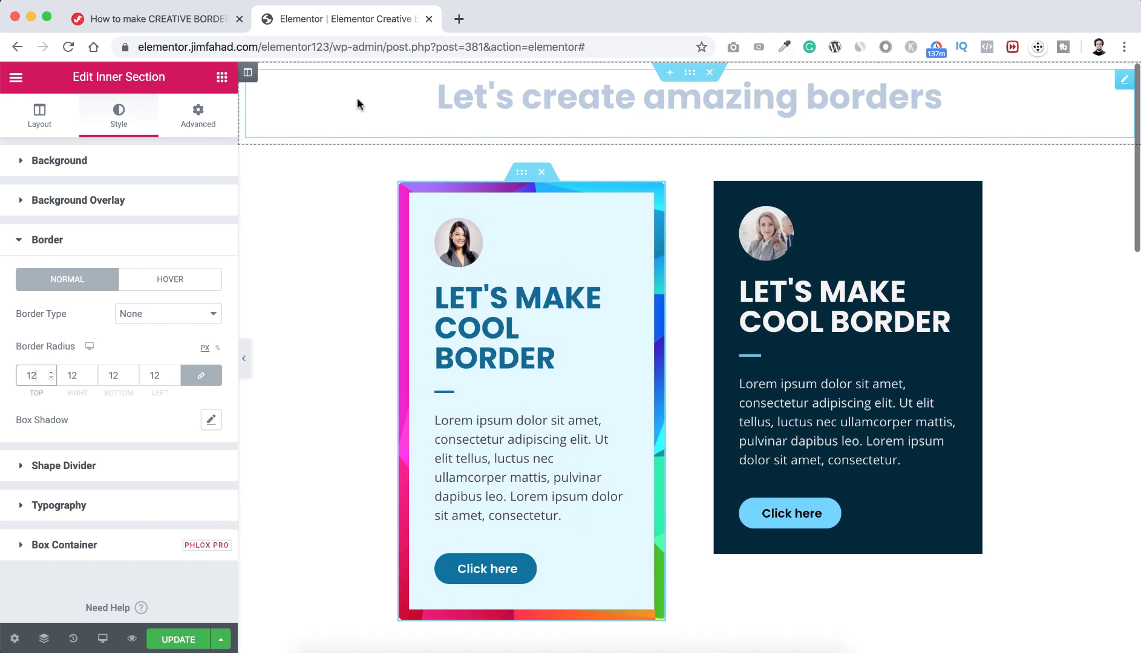
left_click(356, 98)
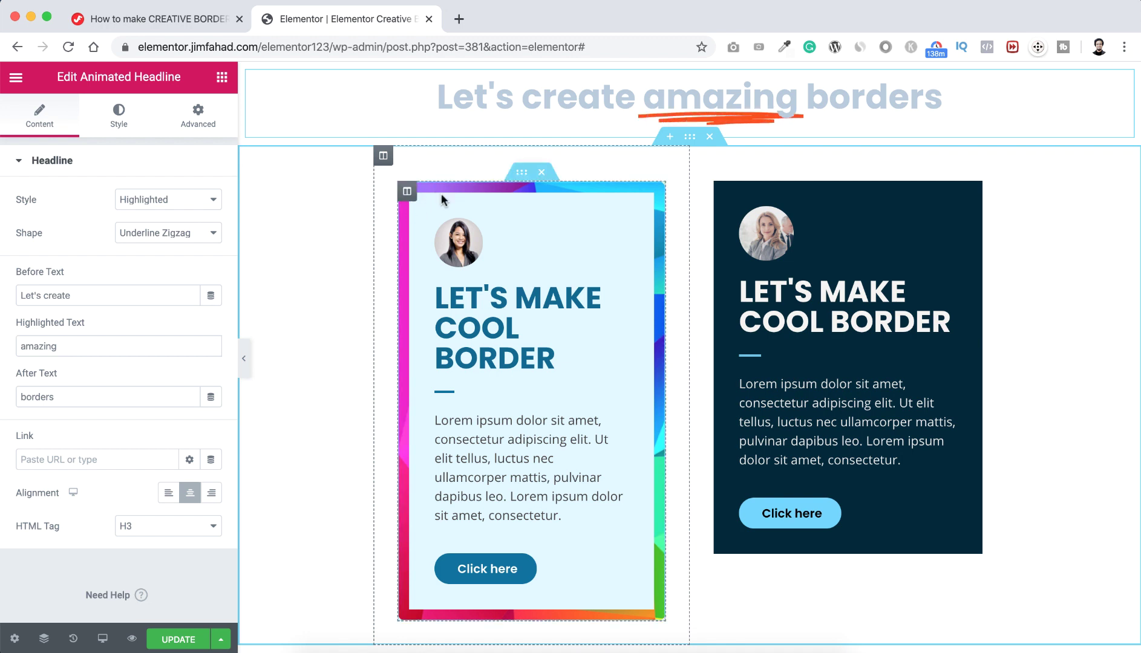
Step: Round the corners of the light card's inner column with an 8 px border radius
left_click(407, 193)
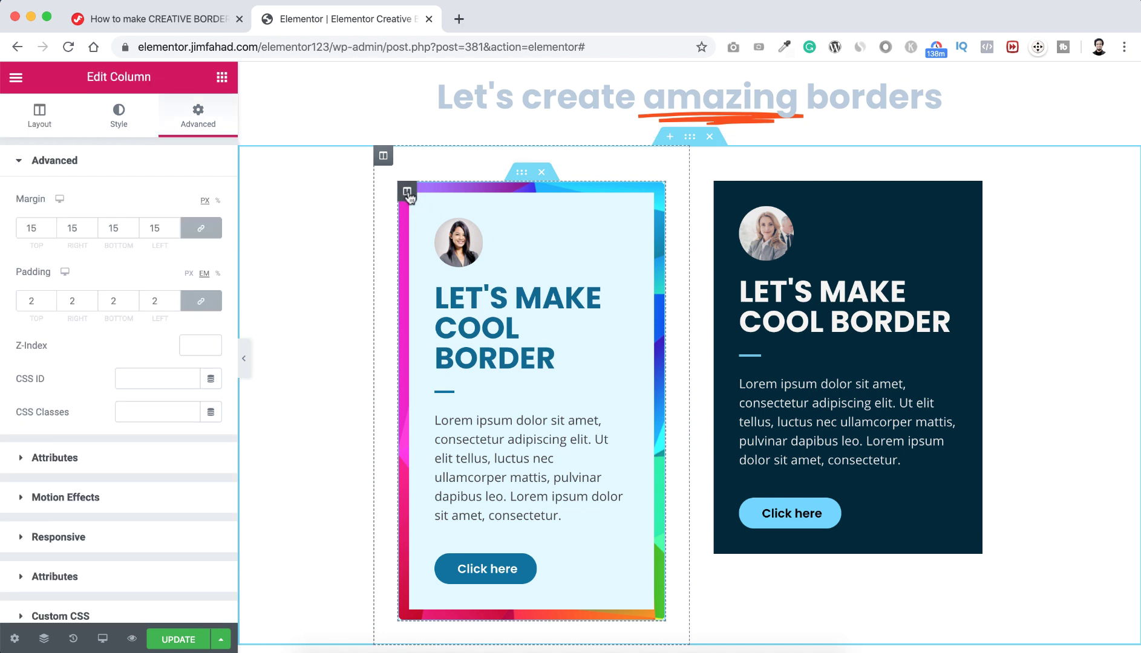
left_click(118, 124)
scroll(118, 327, "down", 3)
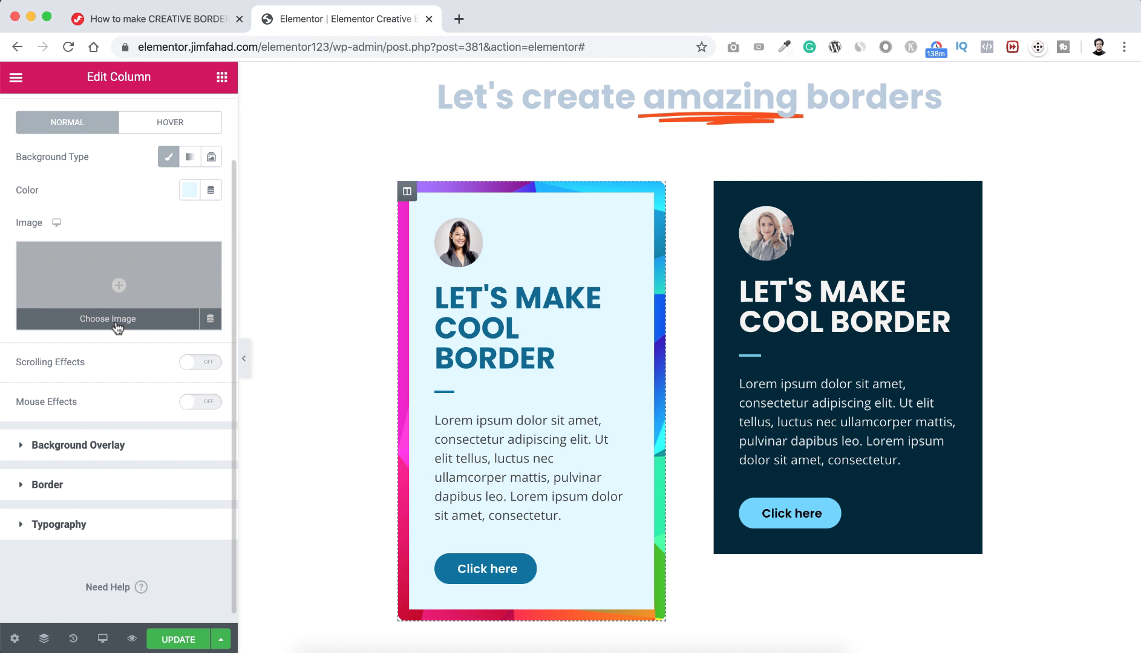
left_click(71, 484)
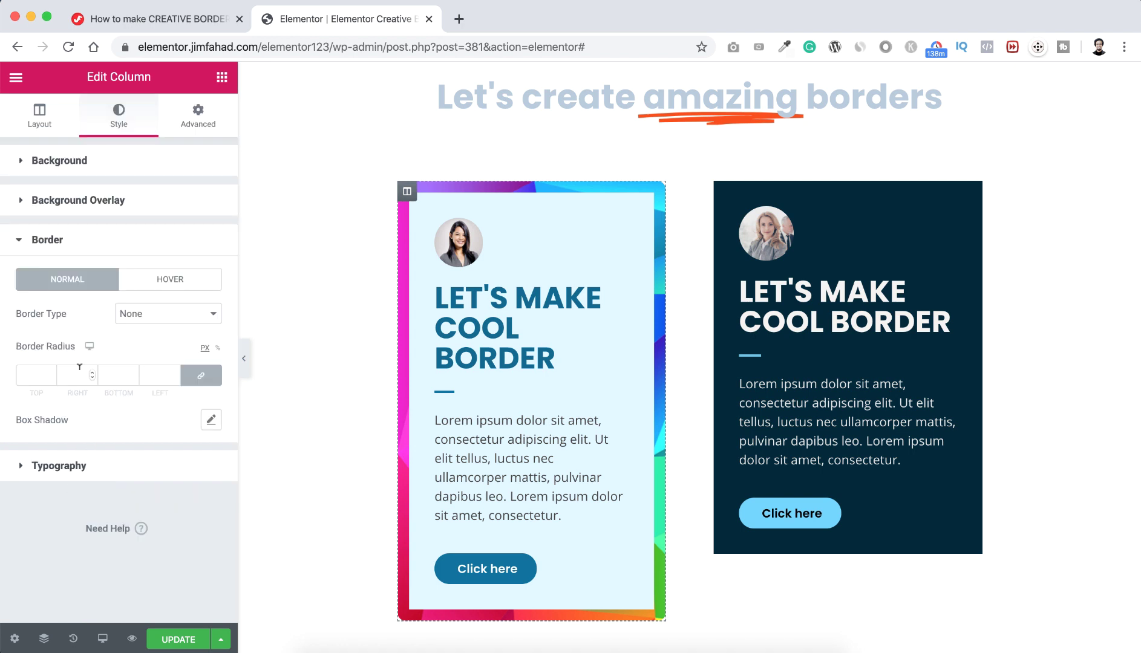
left_click(36, 370)
type("8")
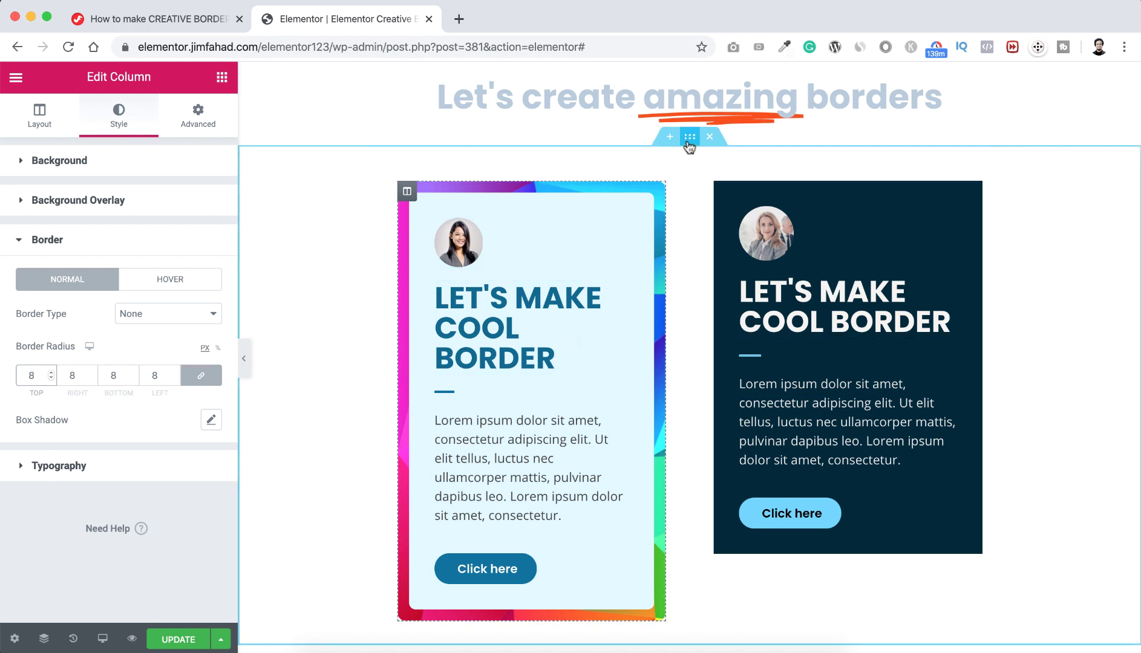
left_click(689, 139)
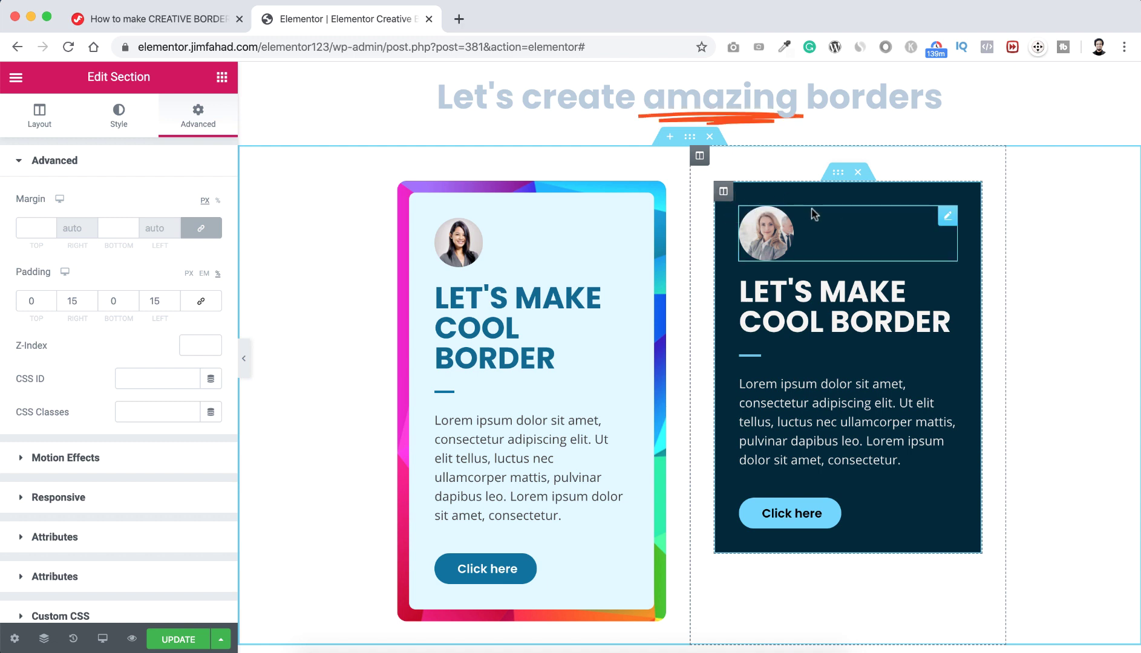
Step: Set JFD-Creative-Border-5.jpg from the media library as the background image of the dark card's inner section
left_click(838, 173)
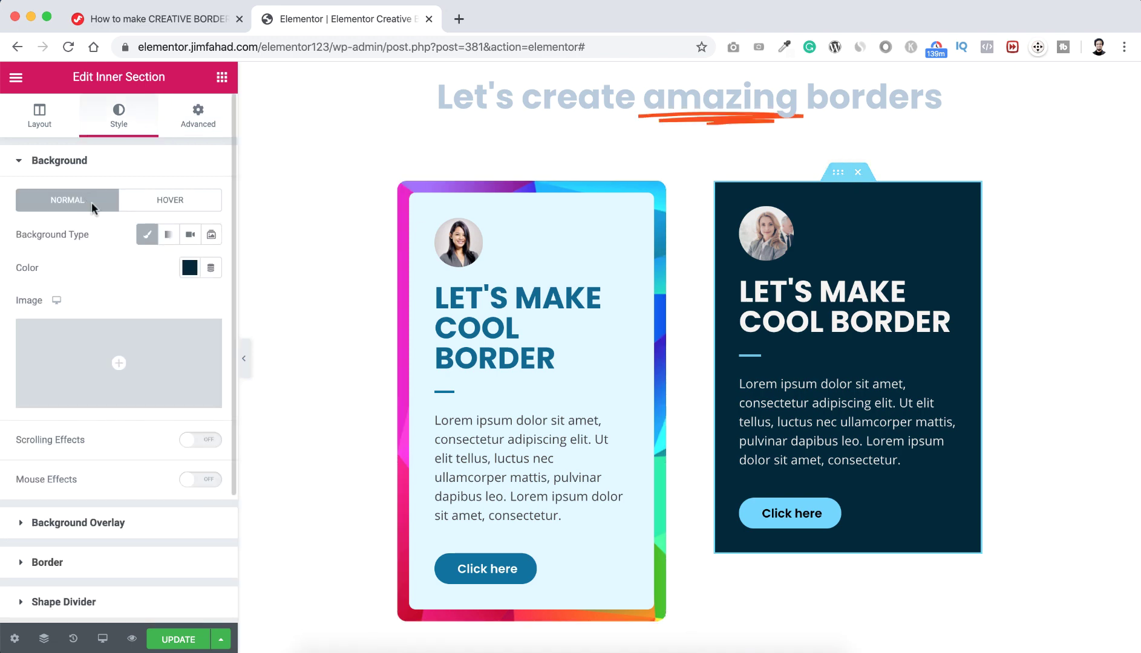
left_click(94, 347)
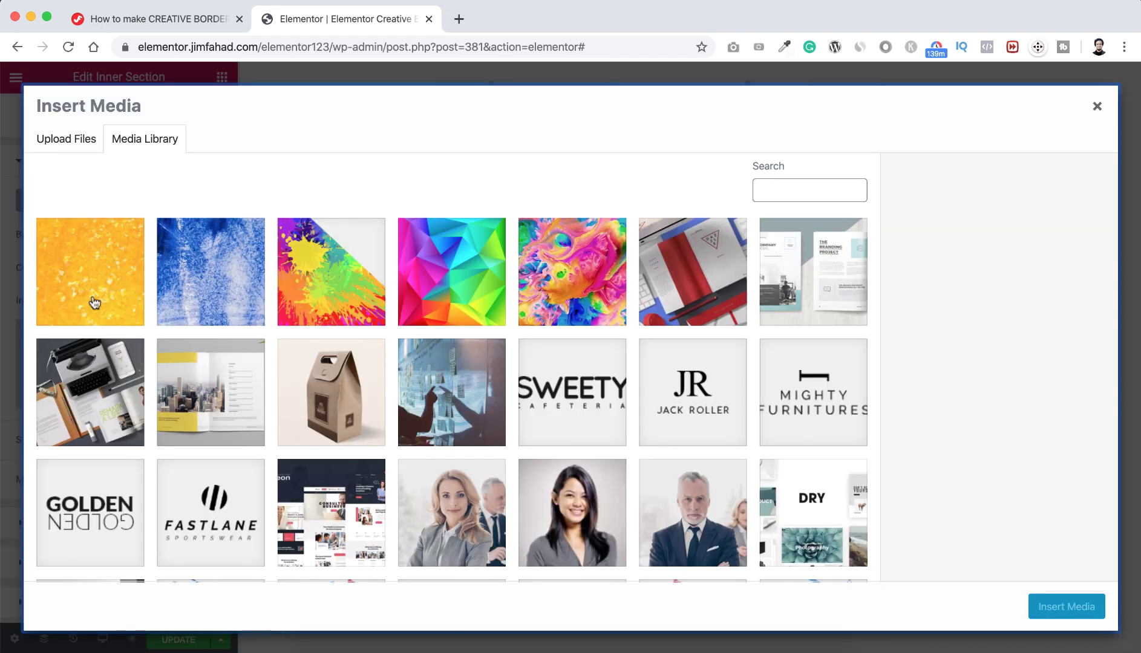
left_click(97, 265)
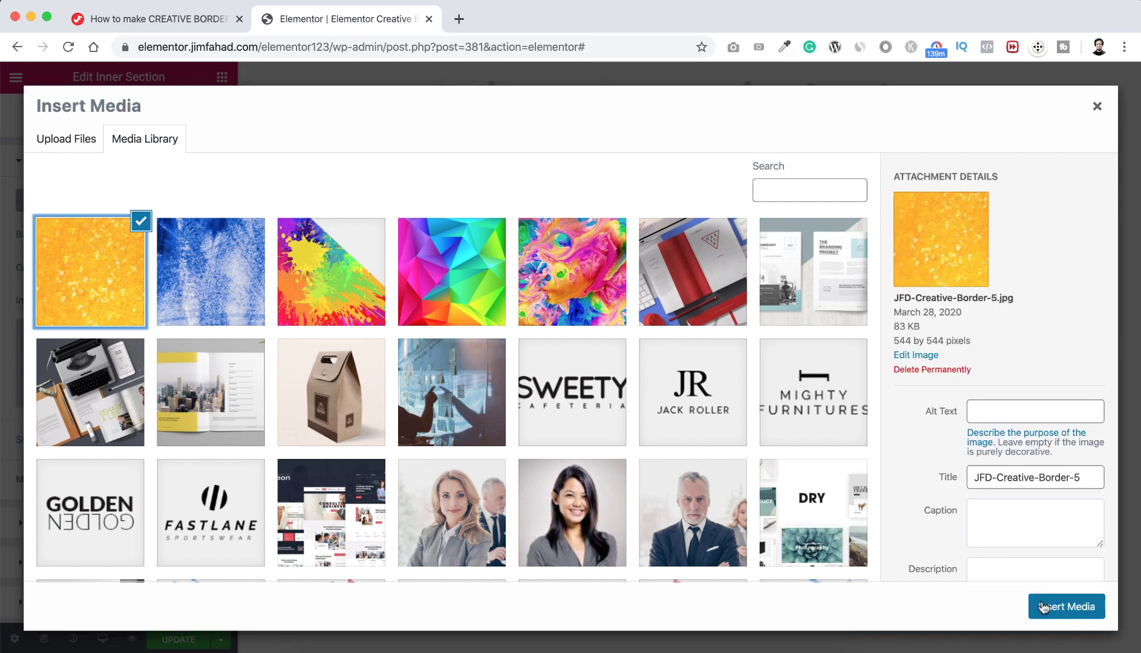
left_click(1043, 606)
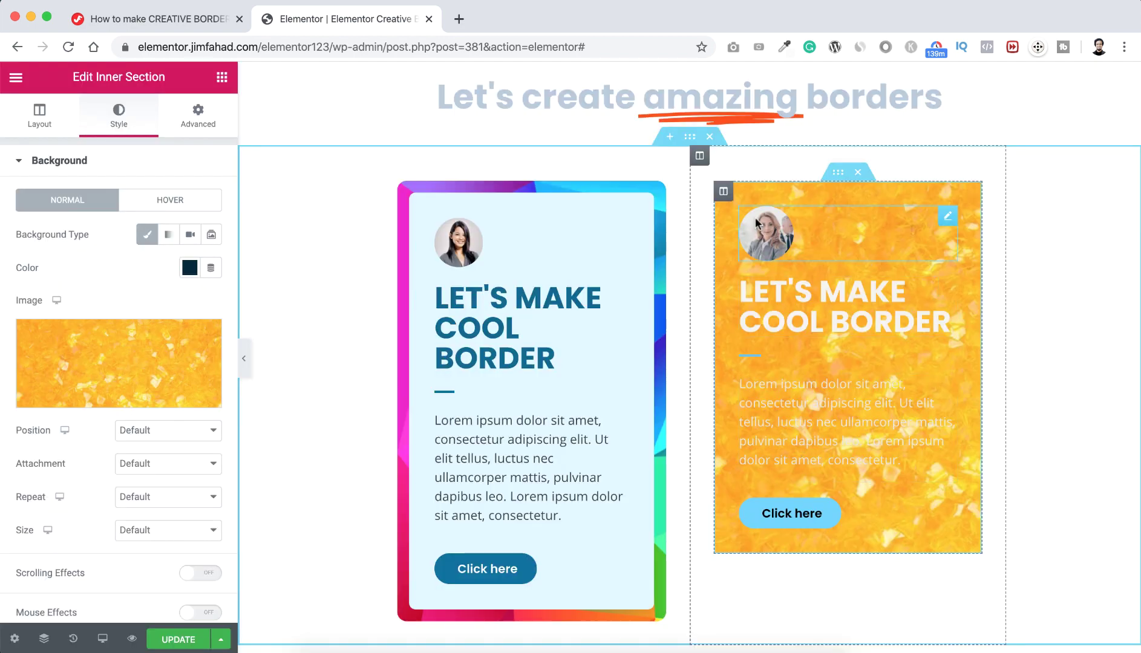
Step: Set the margin of the inner column with the yellow background image behind it to 15 px on all sides
left_click(723, 192)
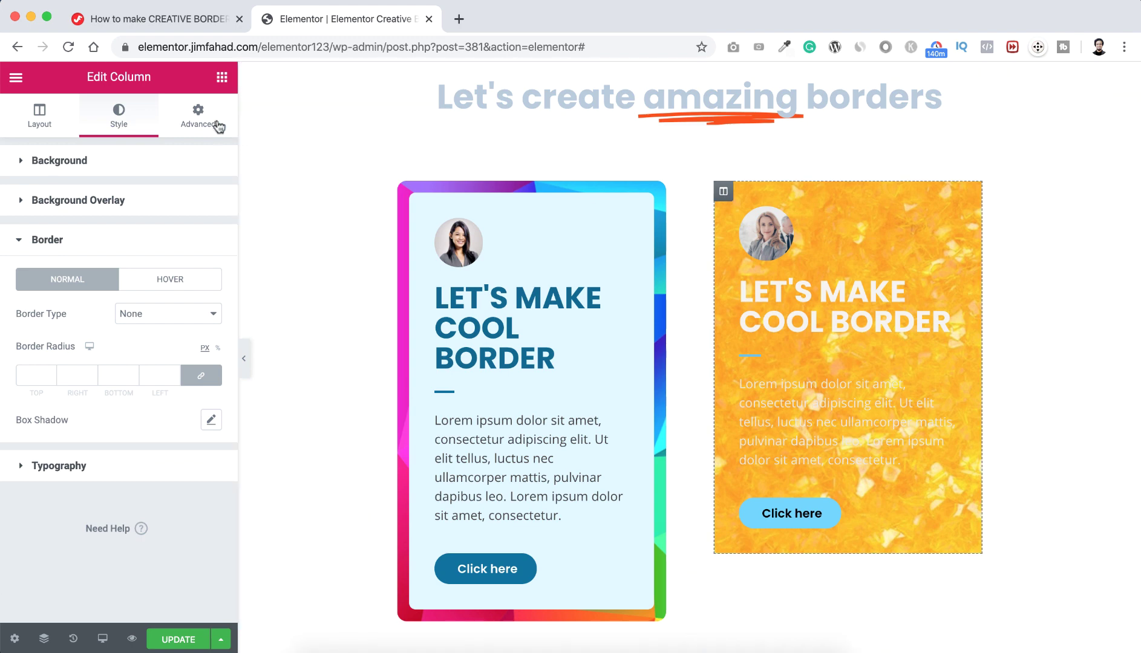
left_click(198, 117)
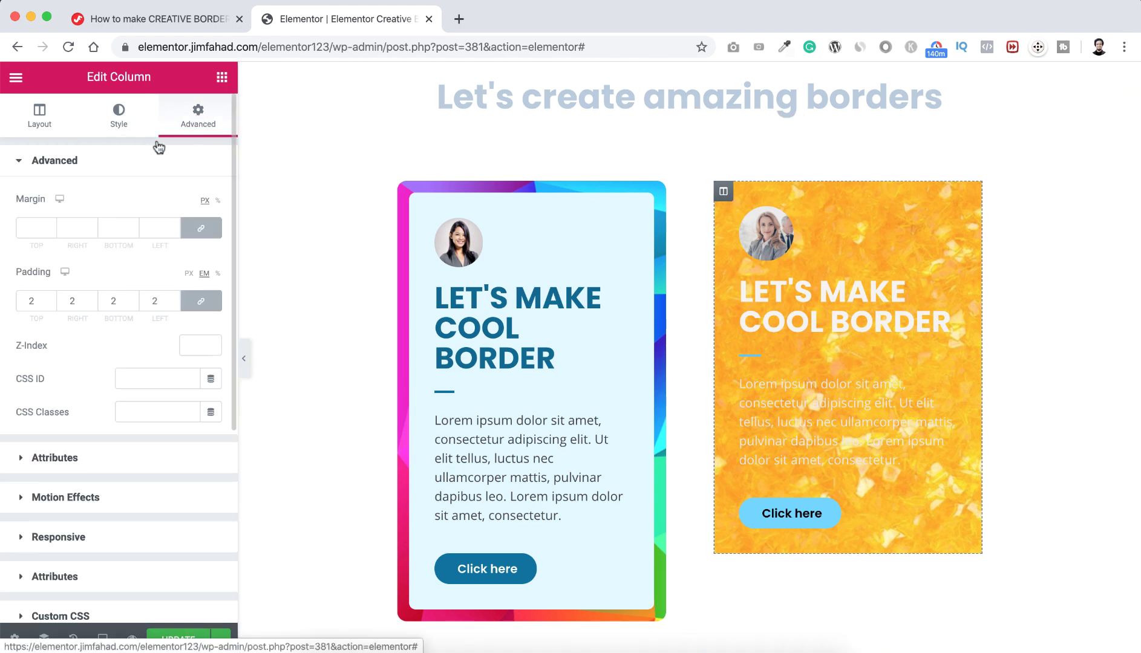
left_click(38, 224)
type("15")
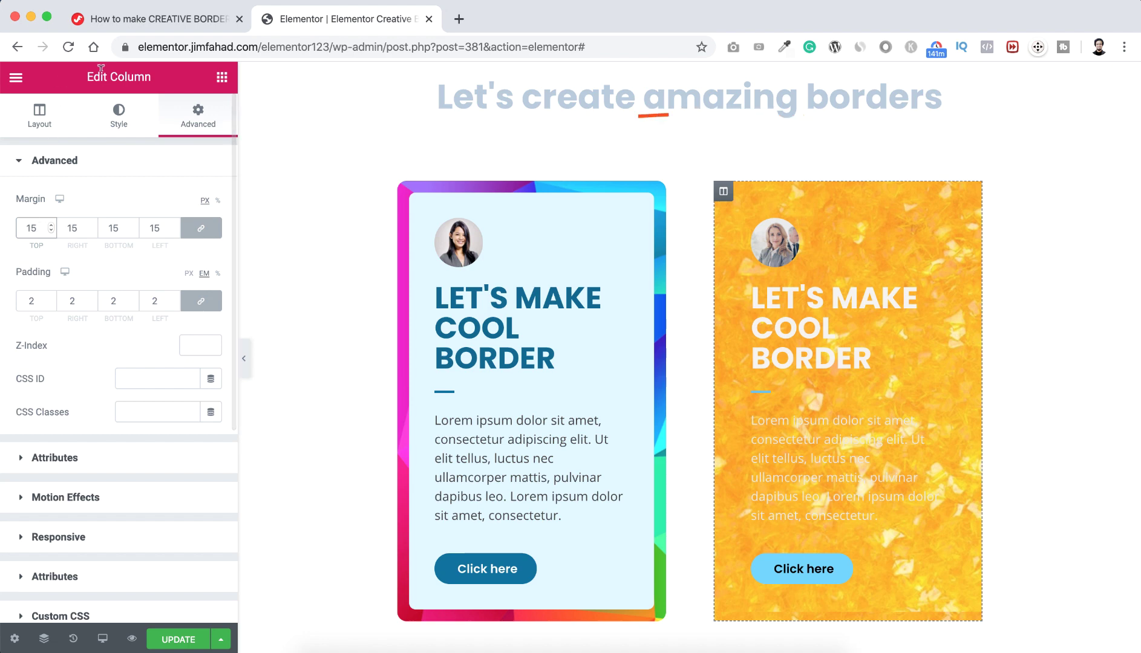
Step: Set the background color of the second card's inner column to the saved dark blue #0071A1
left_click(119, 120)
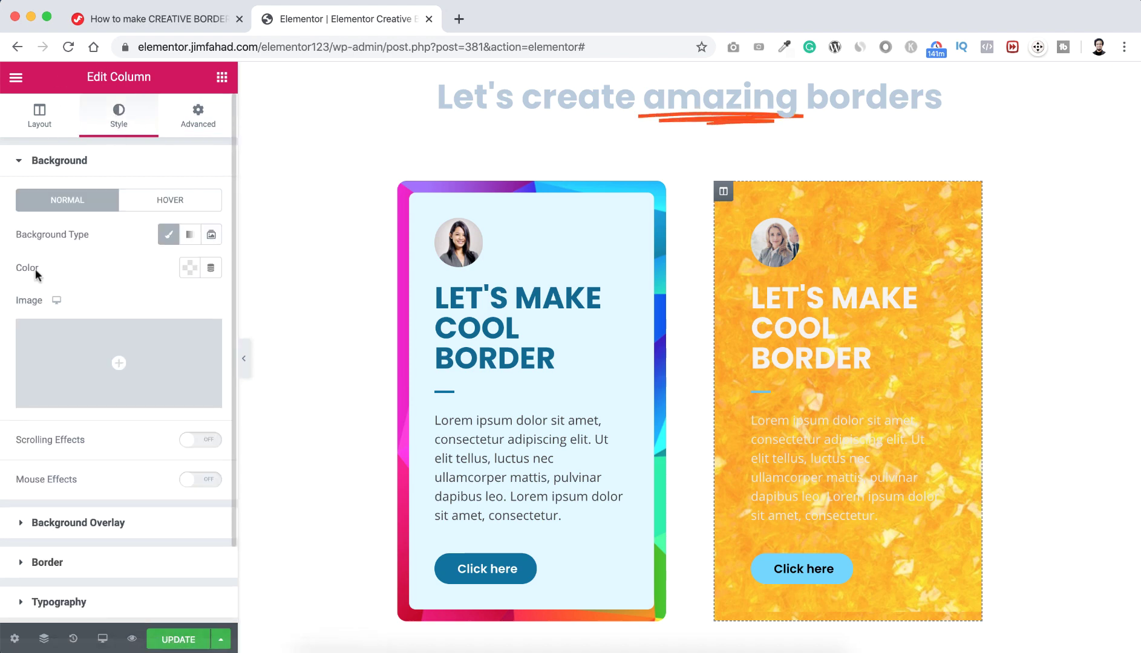
left_click(187, 273)
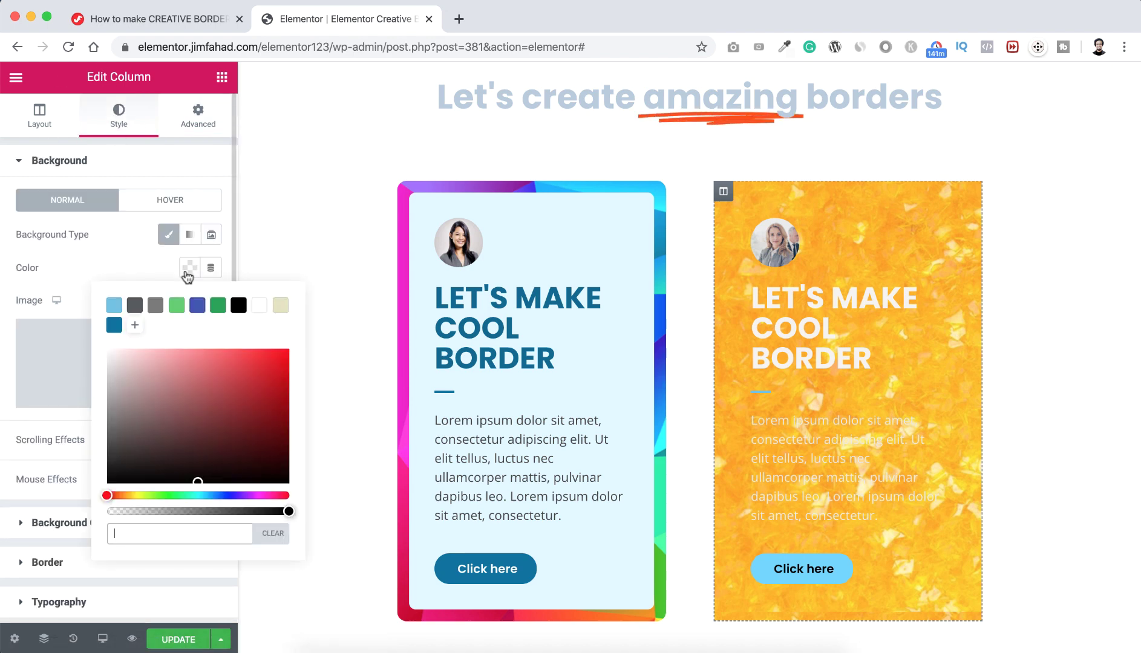
left_click(114, 326)
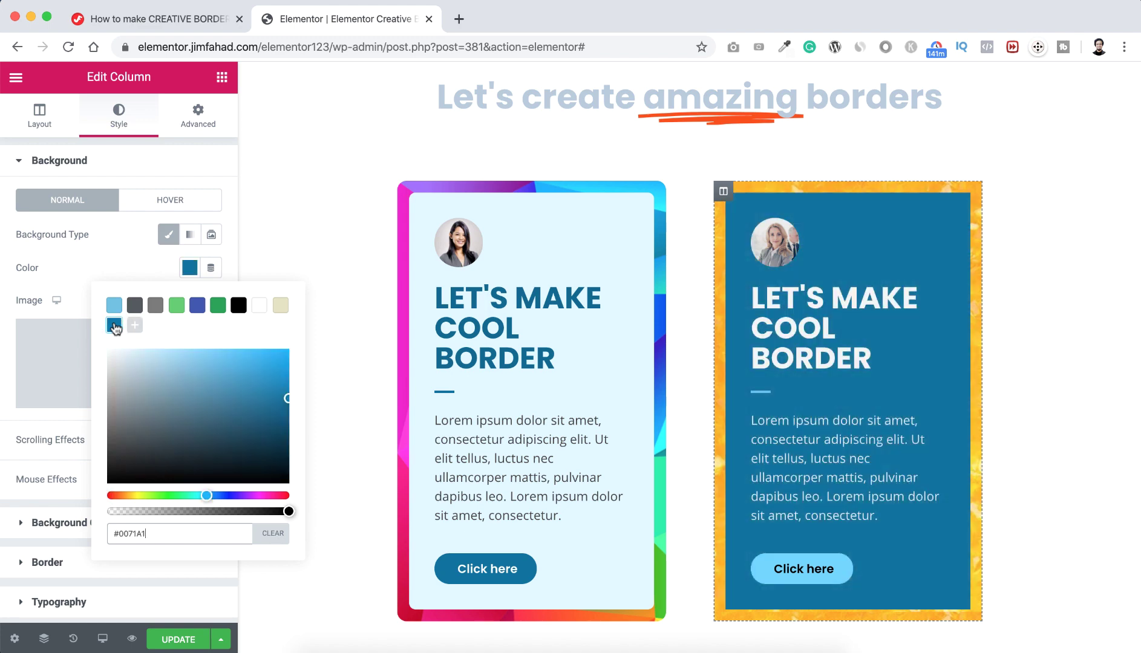
left_click(76, 271)
Step: Round the corners of the dark card's inner column with an 8 px border radius on all sides
left_click(85, 573)
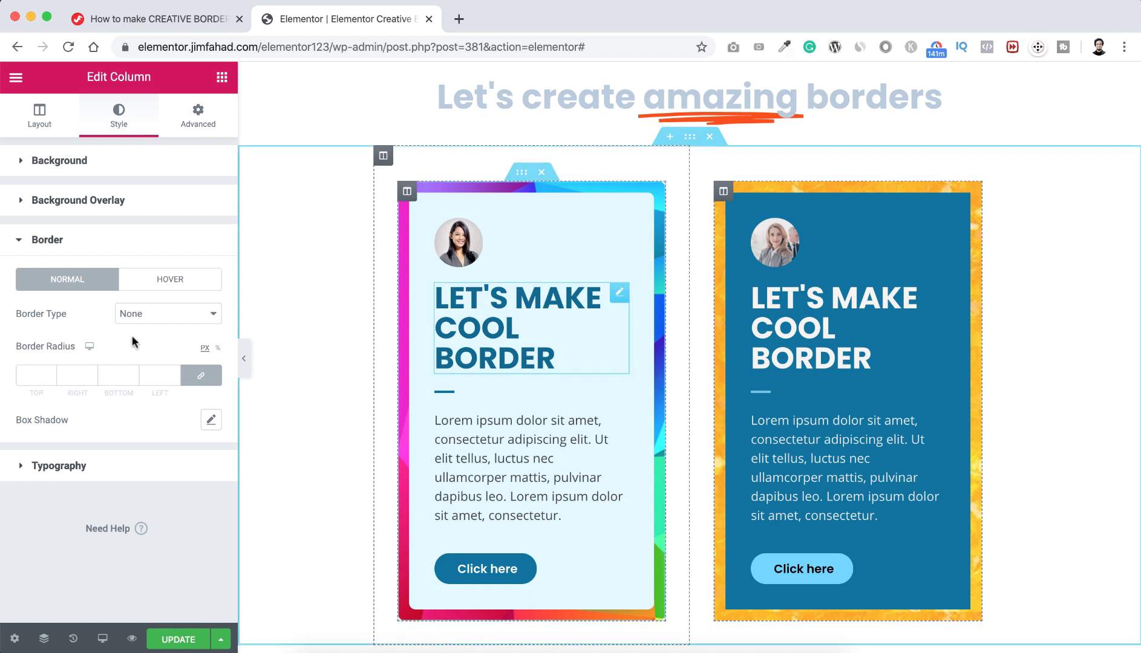
left_click(33, 372)
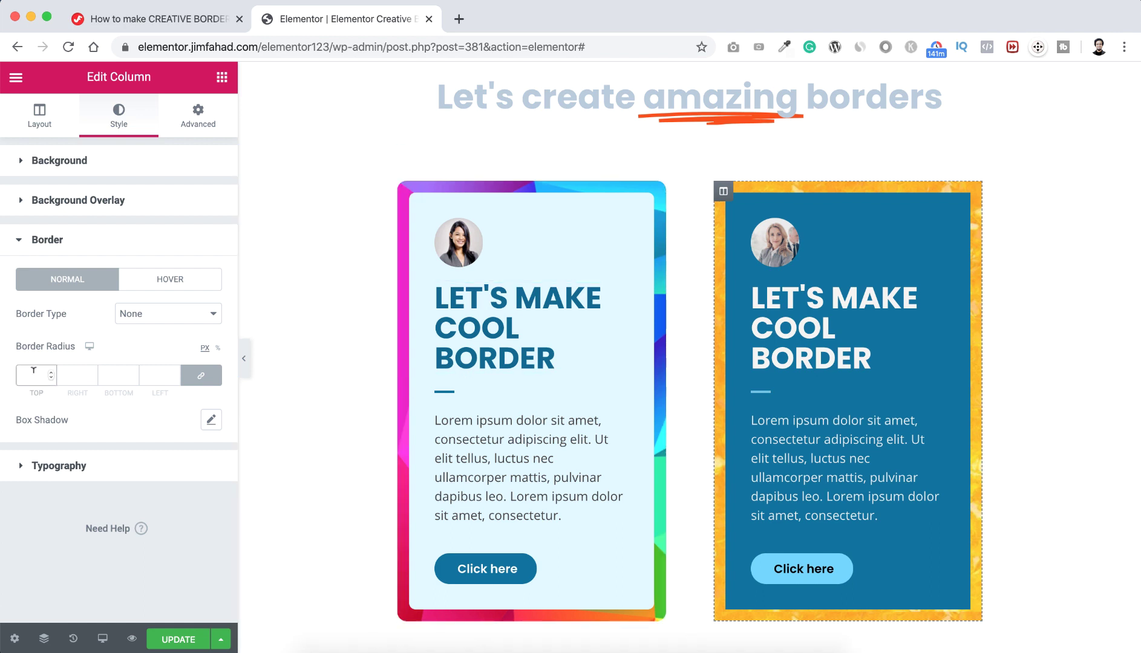
type("8")
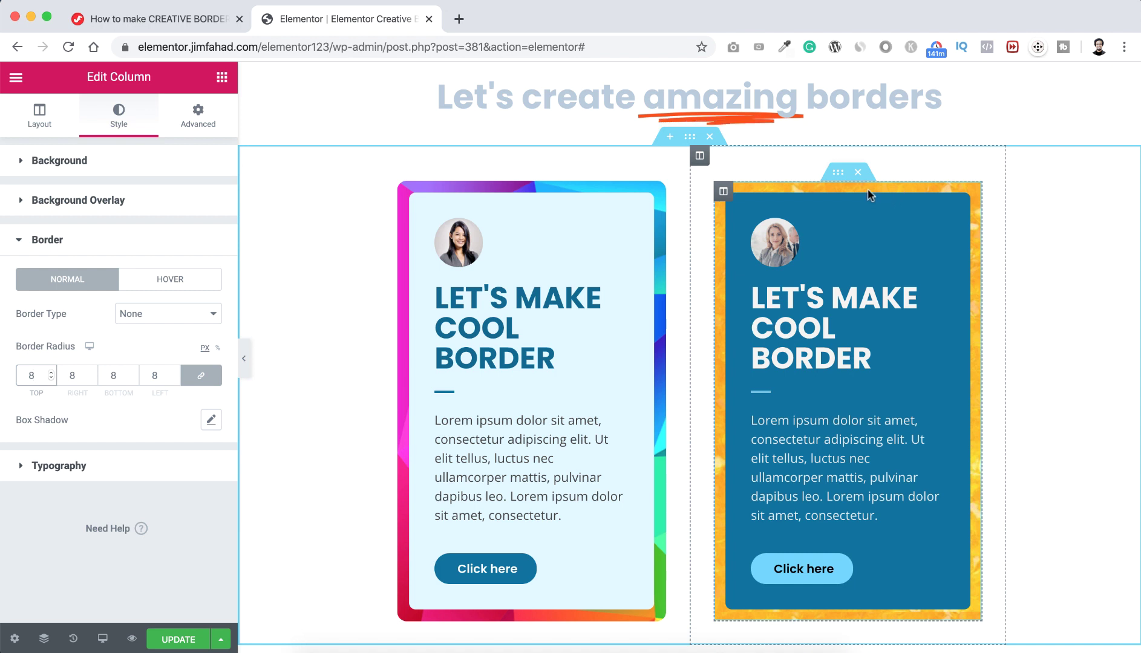
Step: Set a 10 px border radius on all corners of the inner section holding the yellow background image
left_click(838, 175)
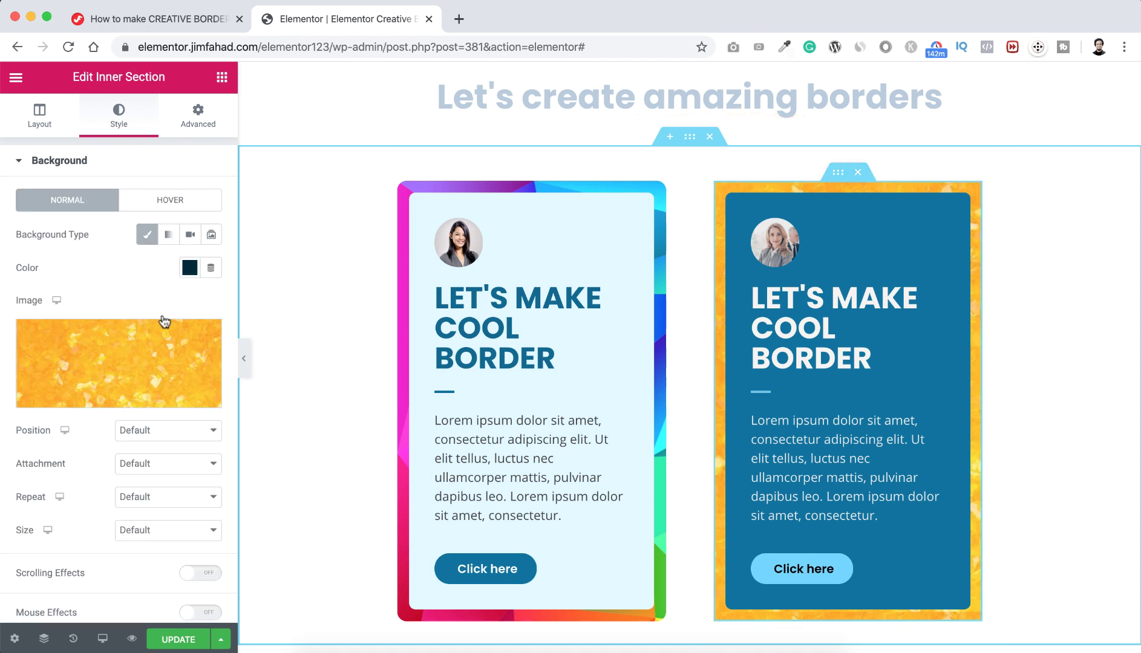
scroll(94, 477, "down", 3)
scroll(93, 479, "down", 1)
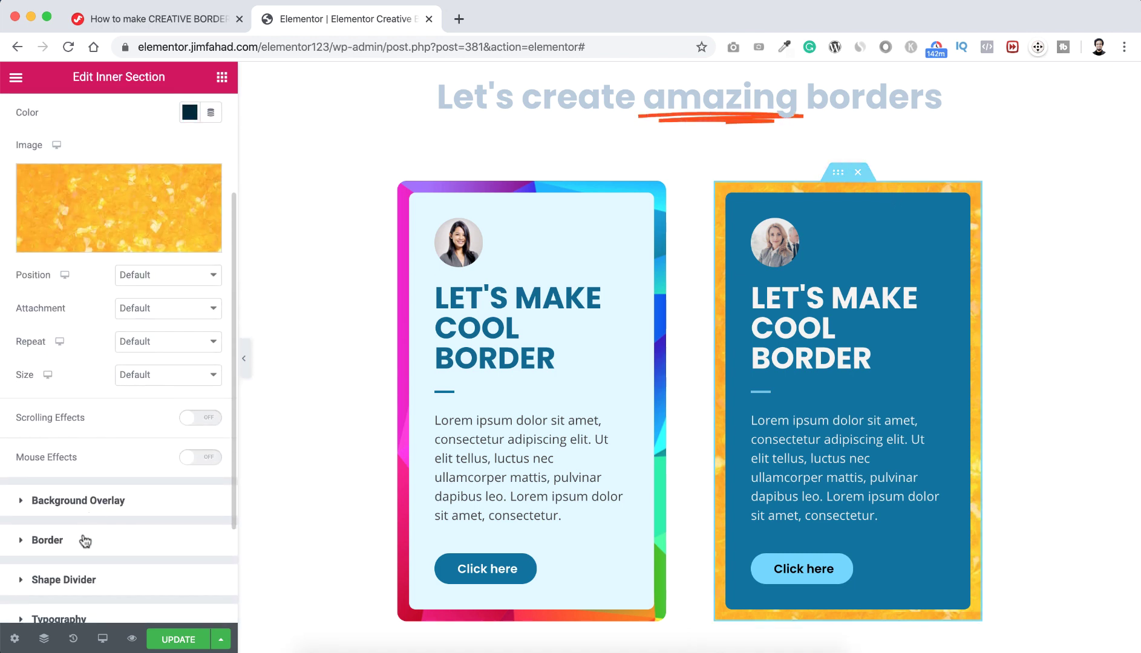
left_click(84, 540)
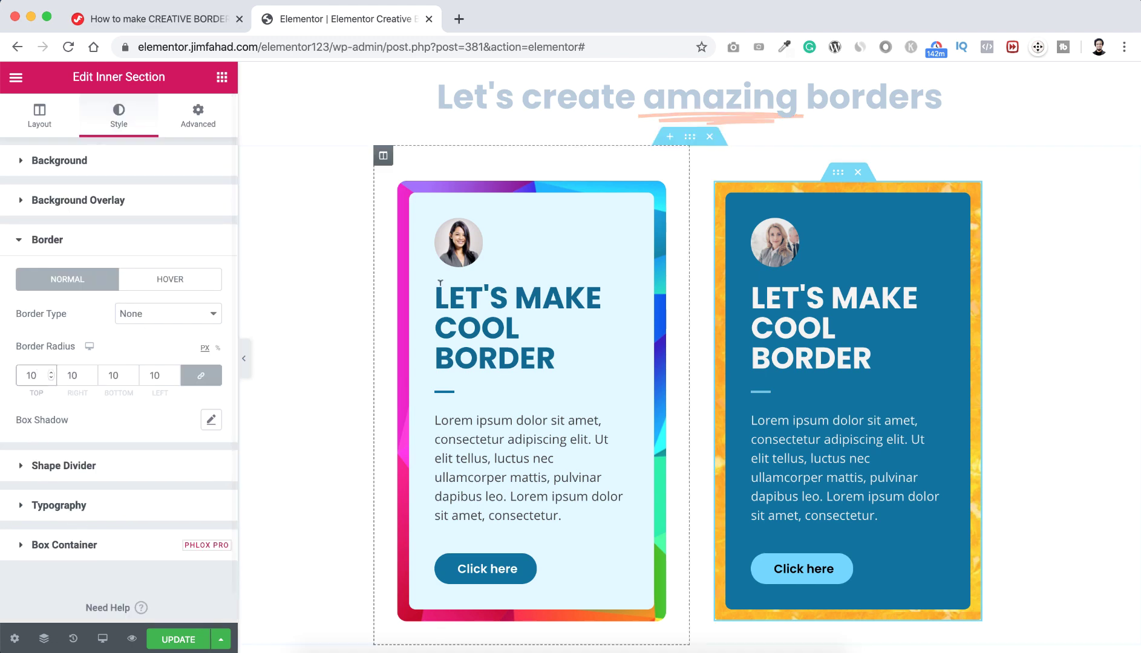
left_click(688, 138)
scroll(686, 148, "down", 3)
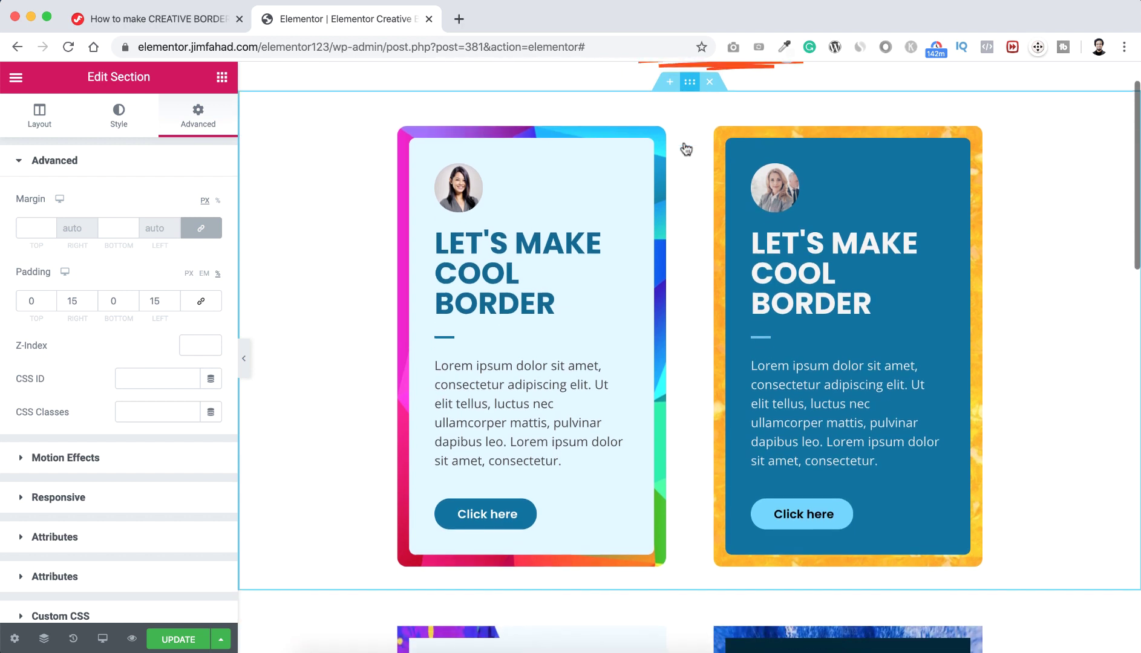
scroll(687, 141, "up", 1)
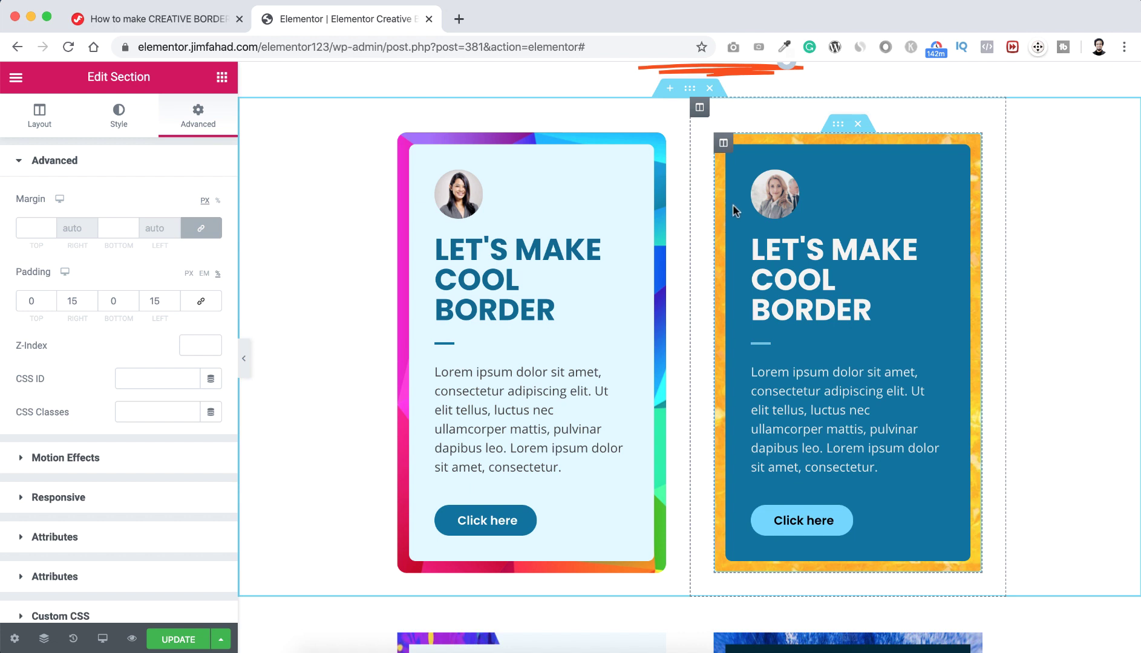
Step: Add a box shadow with a blur of 20 and a spread of 0 to the dark card's inner column
left_click(723, 144)
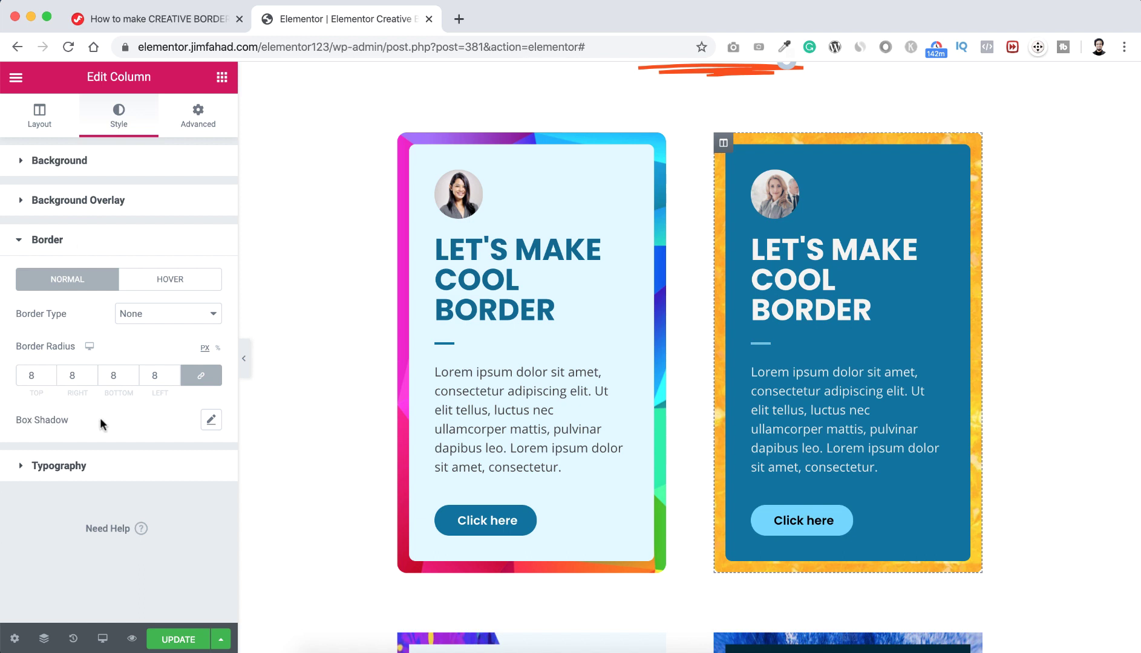
left_click(210, 421)
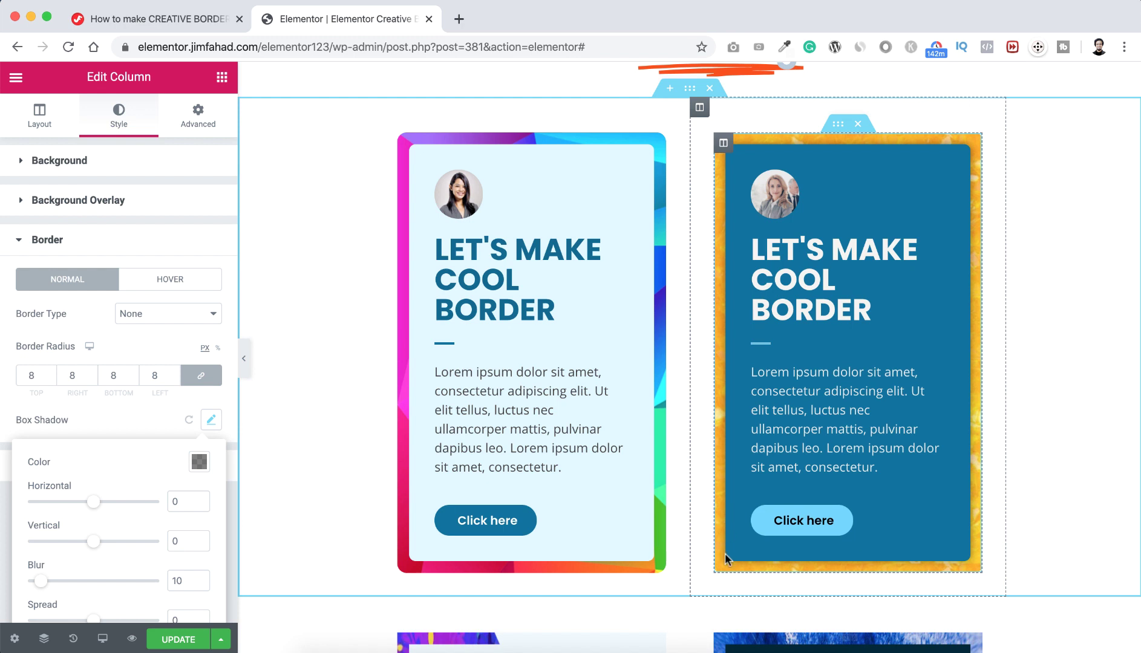
scroll(111, 508, "down", 3)
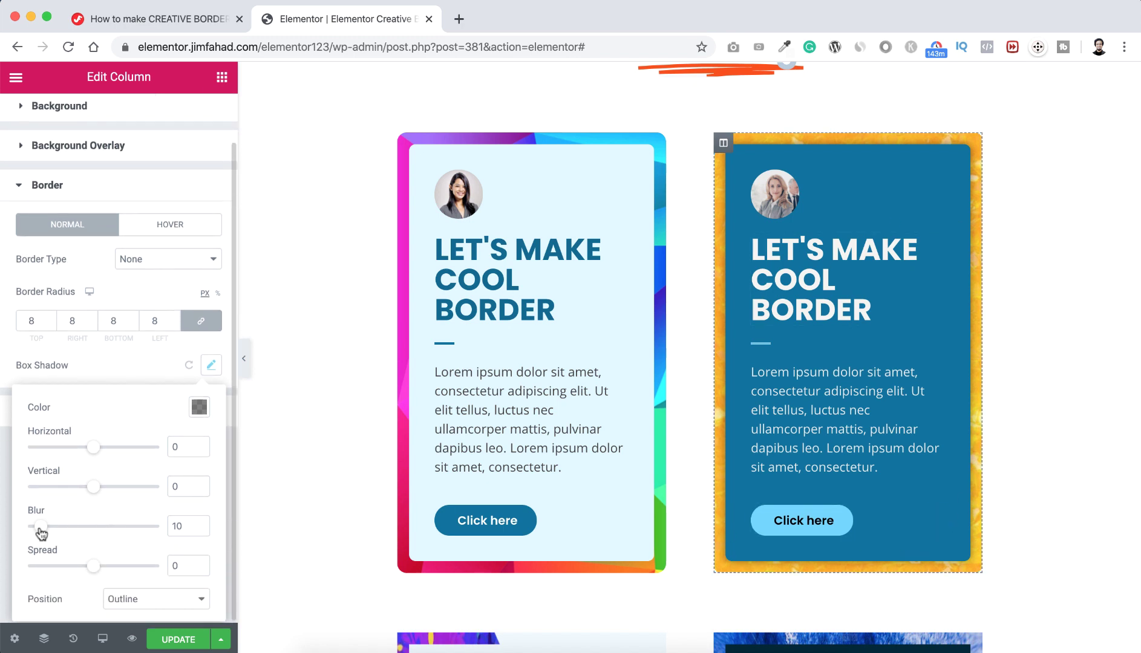
left_click_drag(72, 533, 87, 535)
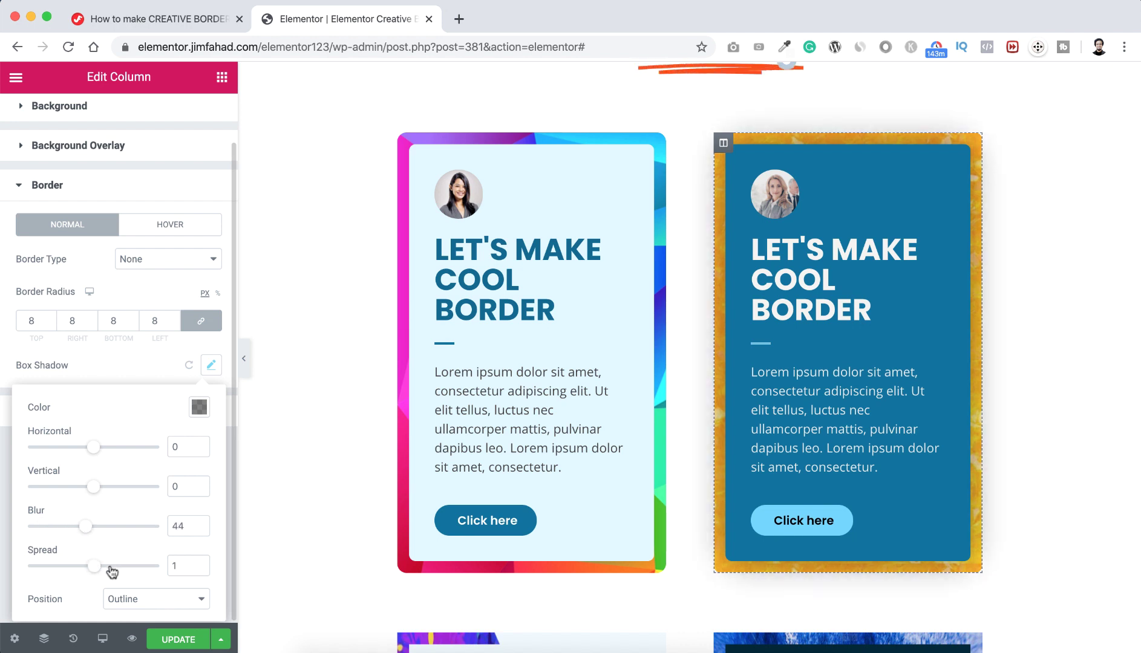
left_click_drag(119, 569, 121, 568)
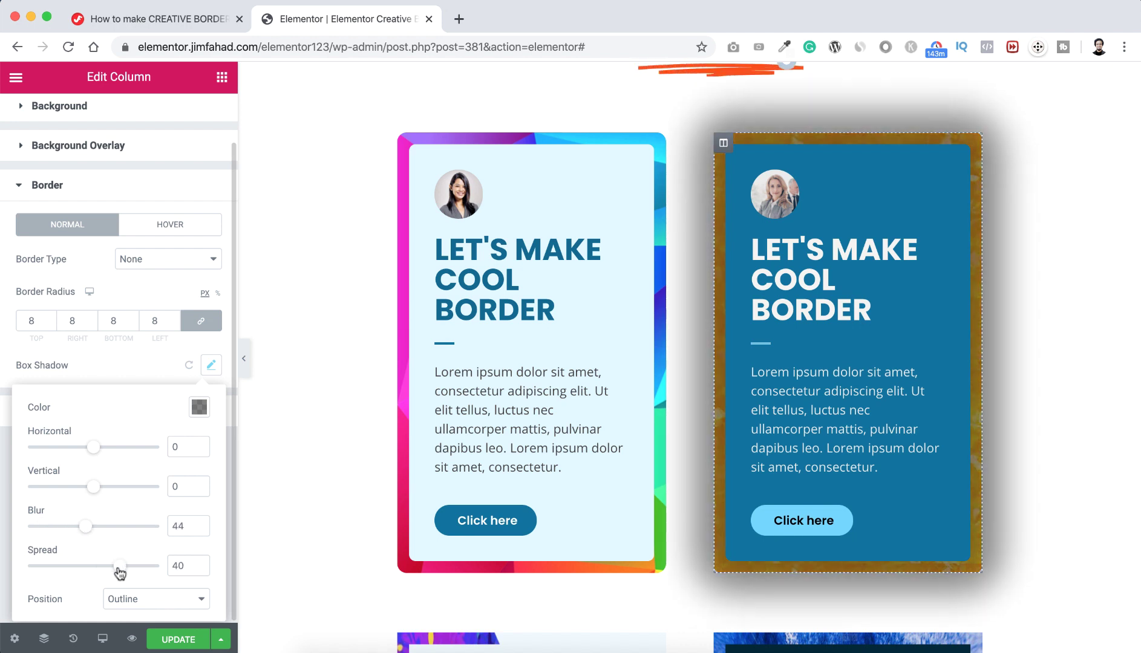
left_click_drag(77, 572, 94, 570)
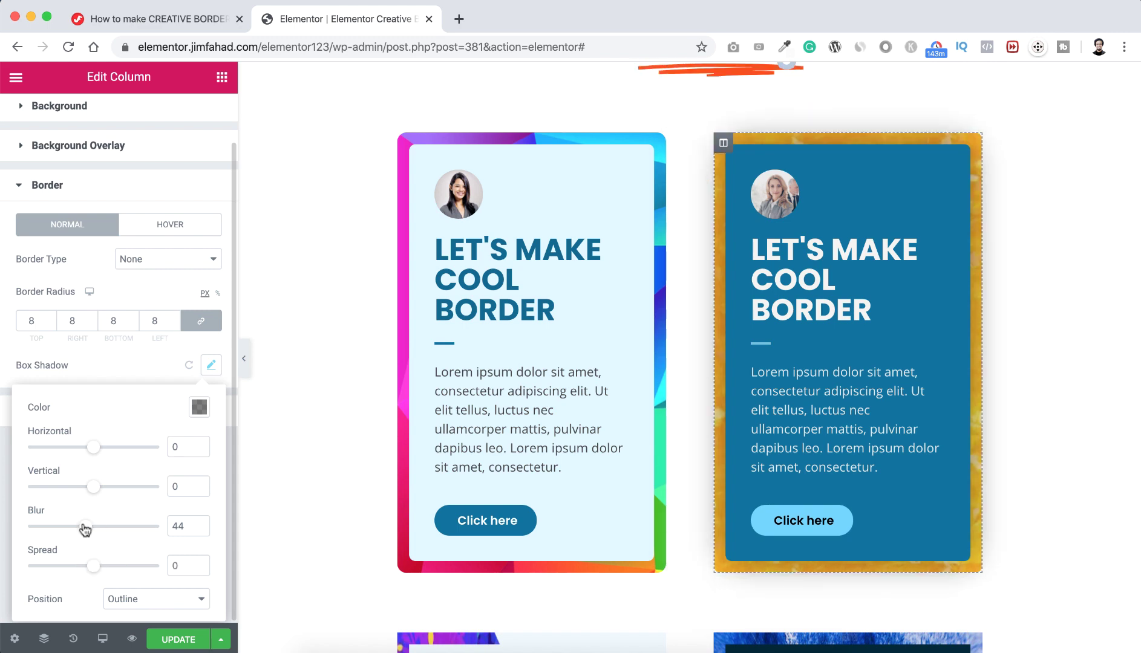
left_click_drag(71, 530, 54, 529)
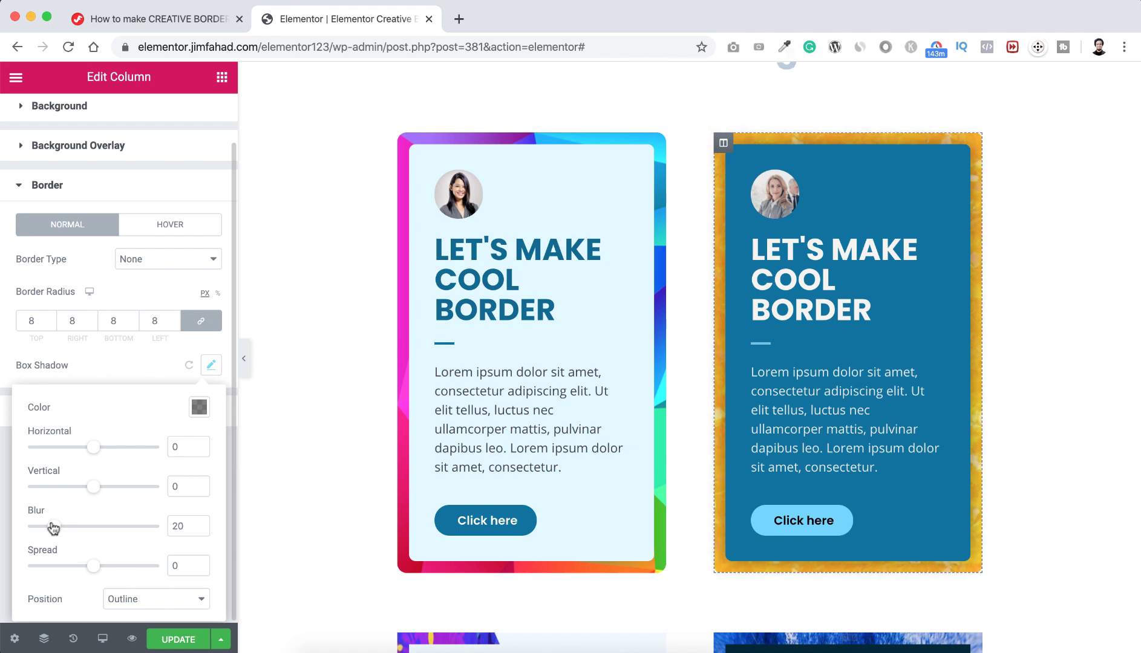
left_click(119, 366)
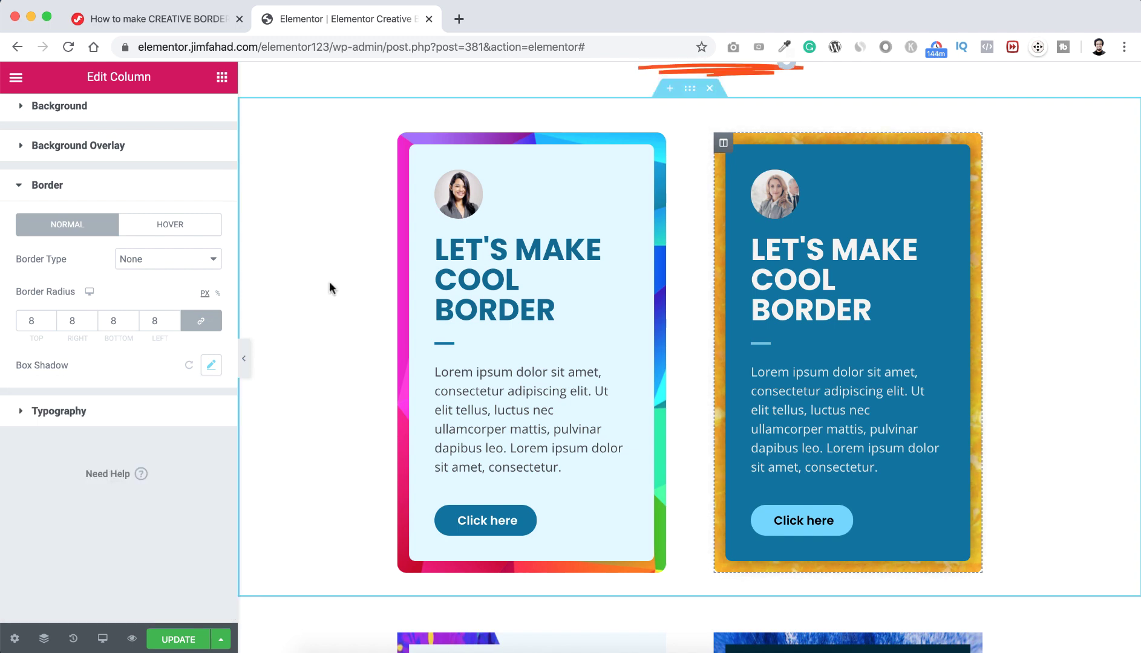
Step: Compare the finished rounded cards with the square and rounded card rows further down the page
scroll(329, 281, "down", 3)
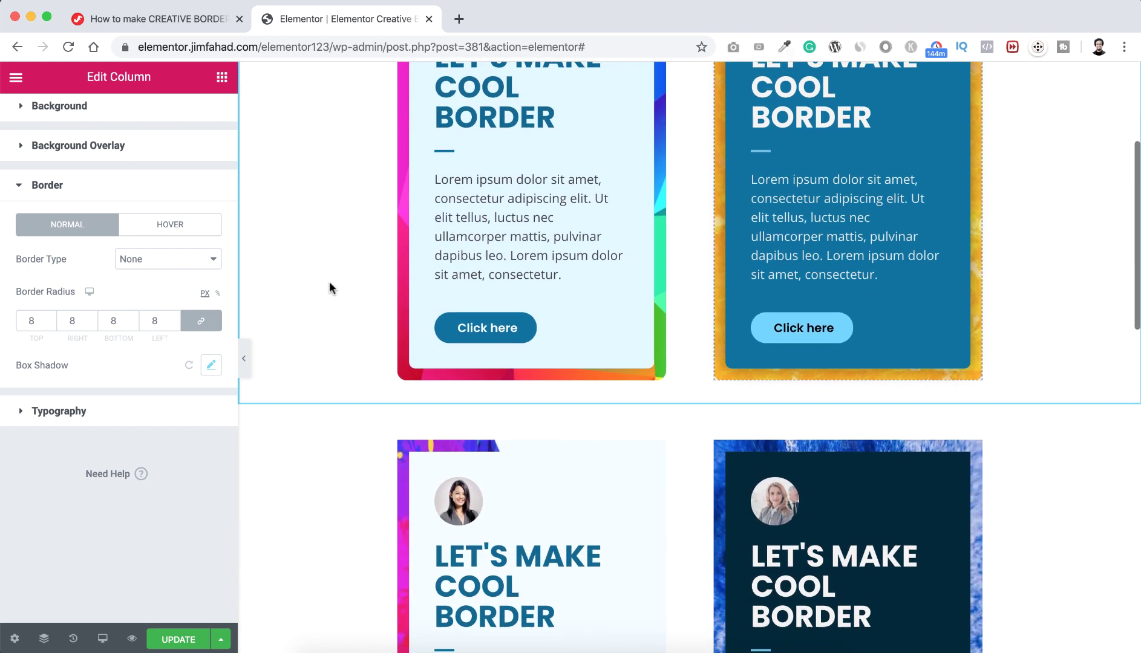
scroll(329, 282, "down", 7)
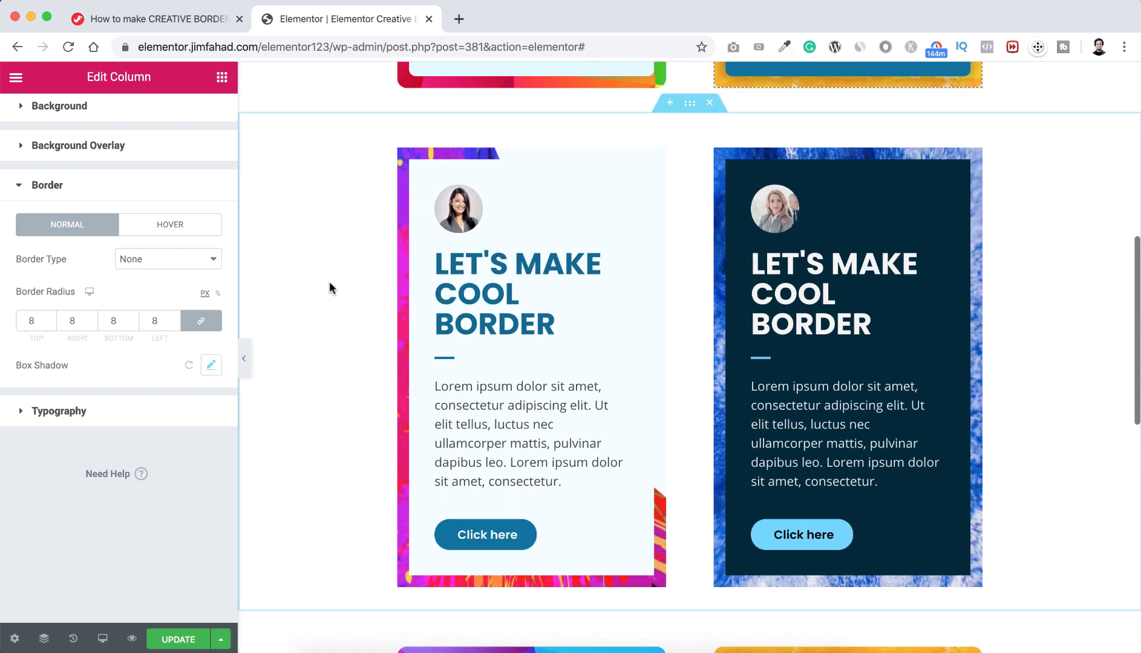
scroll(329, 282, "down", 5)
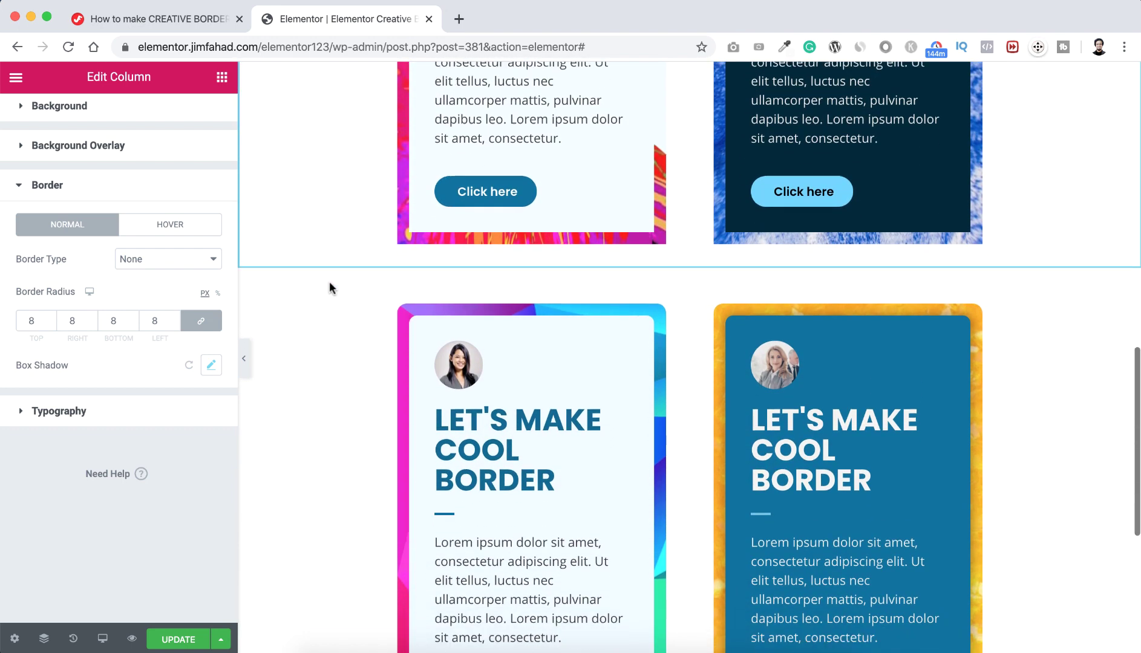
scroll(329, 282, "down", 6)
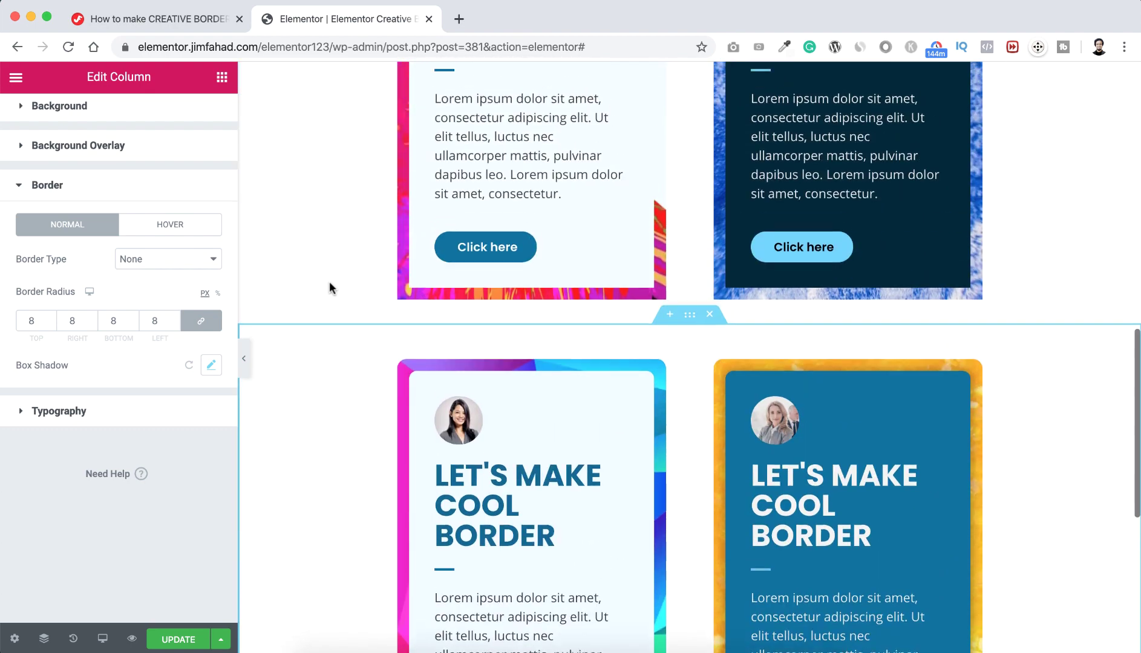
scroll(329, 282, "up", 6)
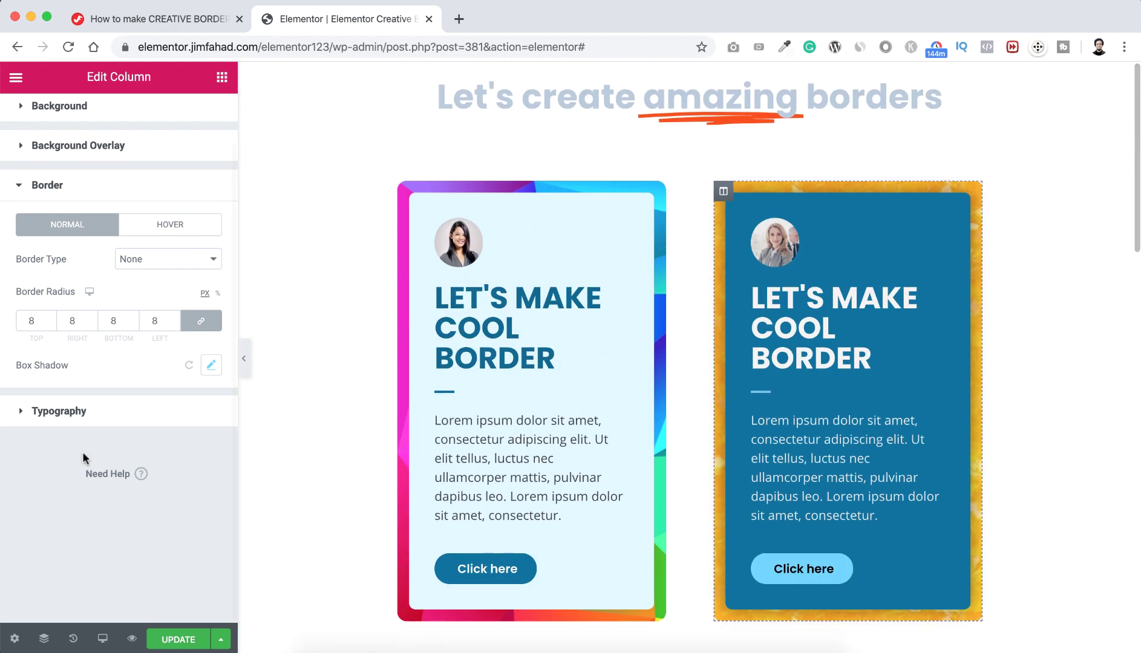
Step: Preview the page in tablet view and examine how the bordered cards lay out across all sections
left_click(103, 639)
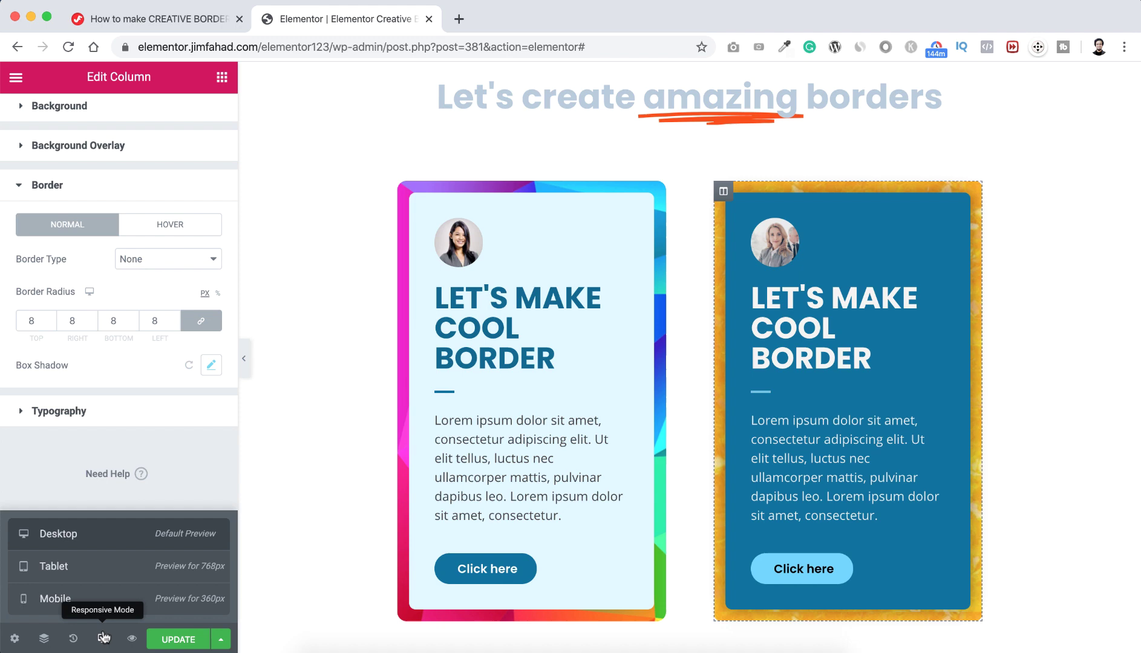
left_click(79, 572)
scroll(566, 497, "down", 6)
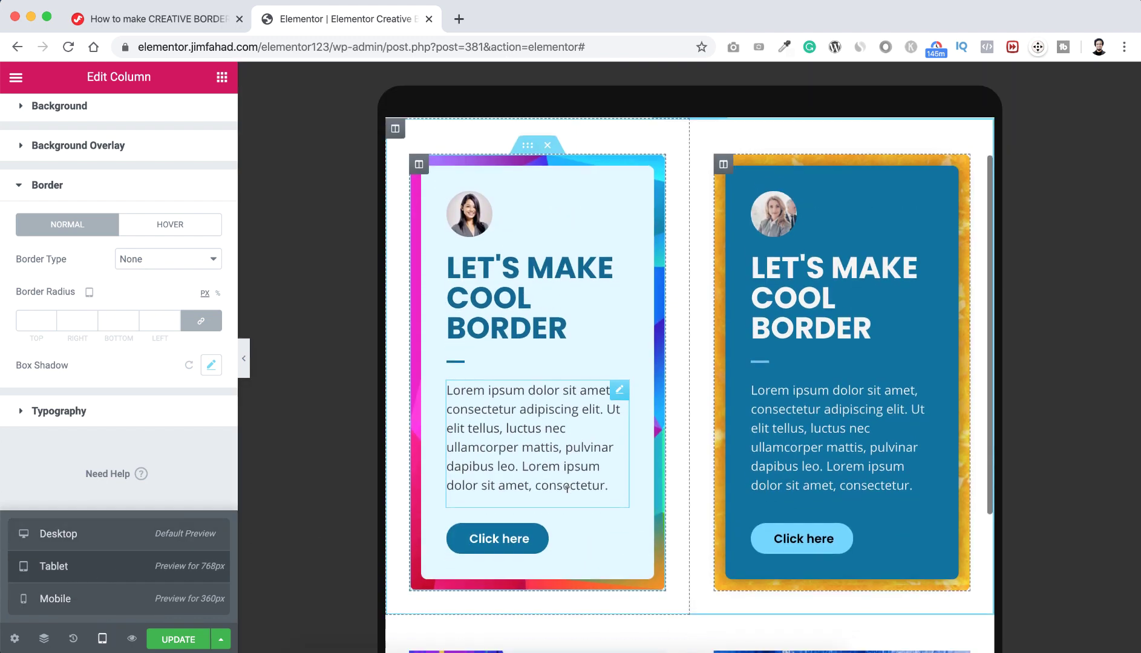
scroll(567, 491, "down", 10)
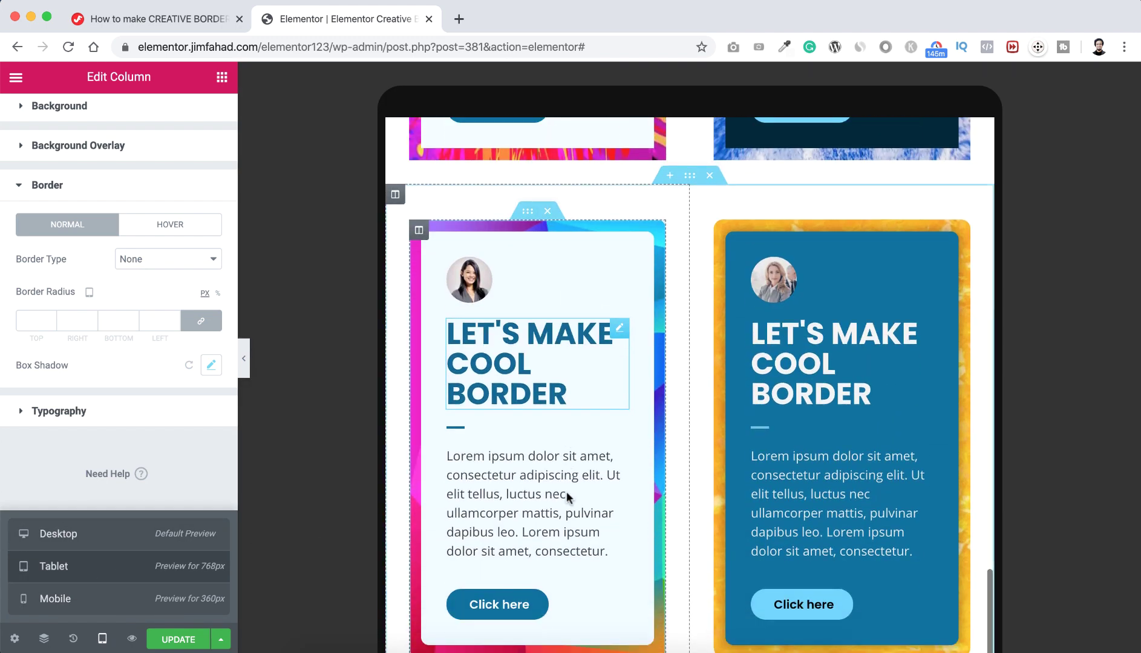
scroll(567, 490, "down", 1)
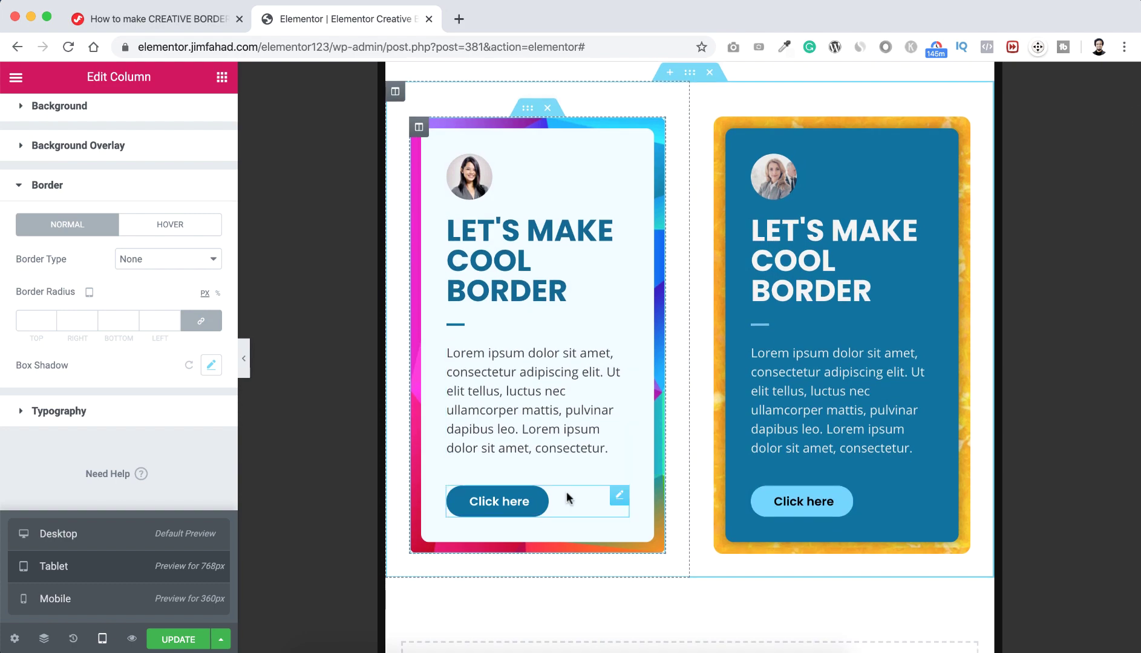
scroll(566, 493, "up", 8)
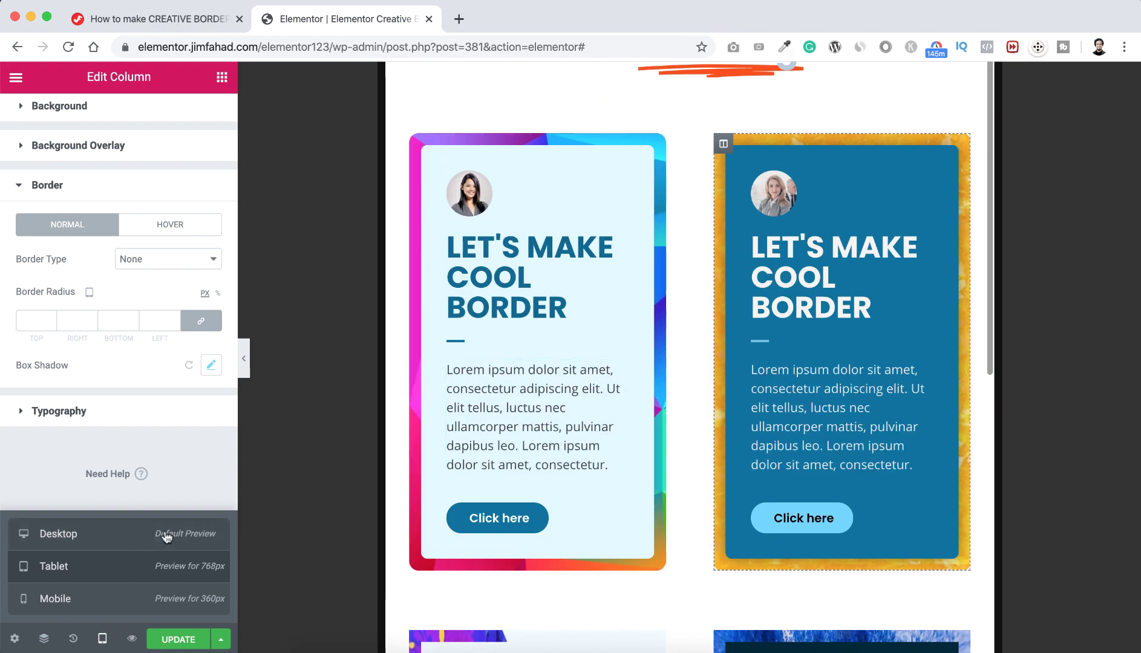
Step: Preview the page in mobile view and examine the borders of the stacked cards down the page
left_click(101, 605)
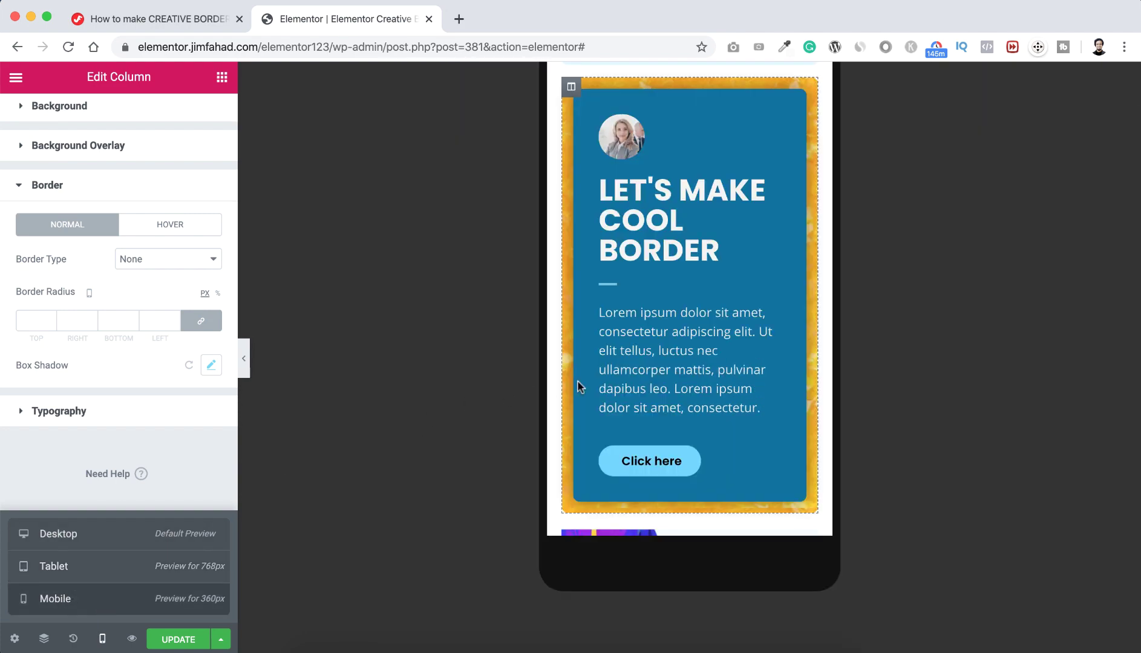
scroll(641, 418, "down", 10)
scroll(640, 424, "down", 15)
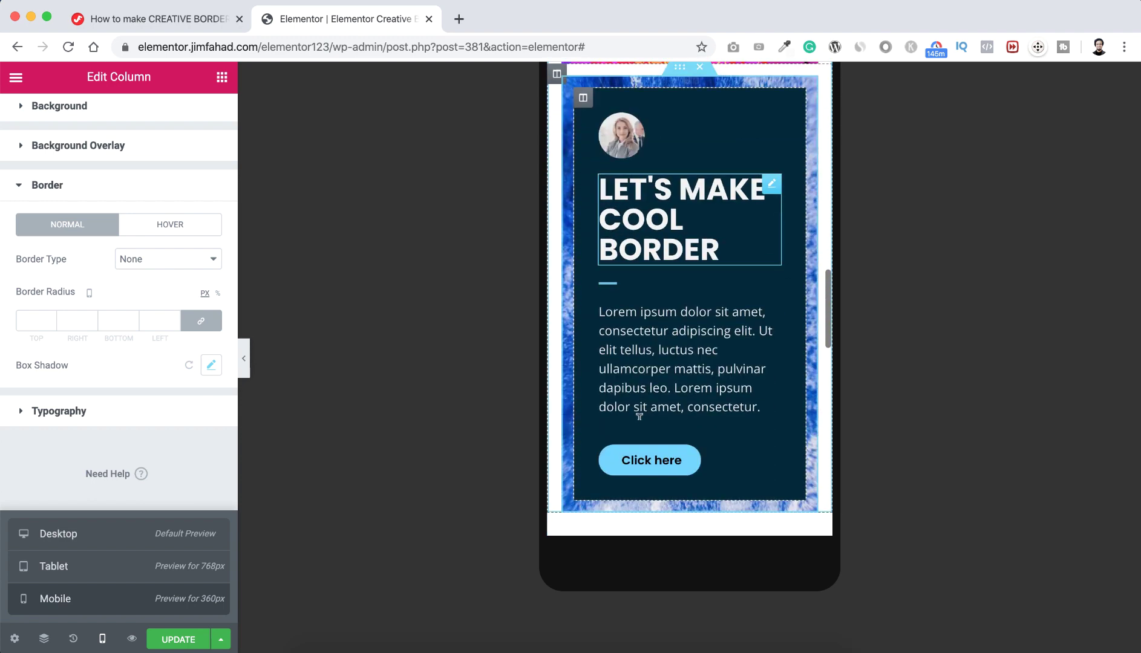
scroll(639, 420, "down", 6)
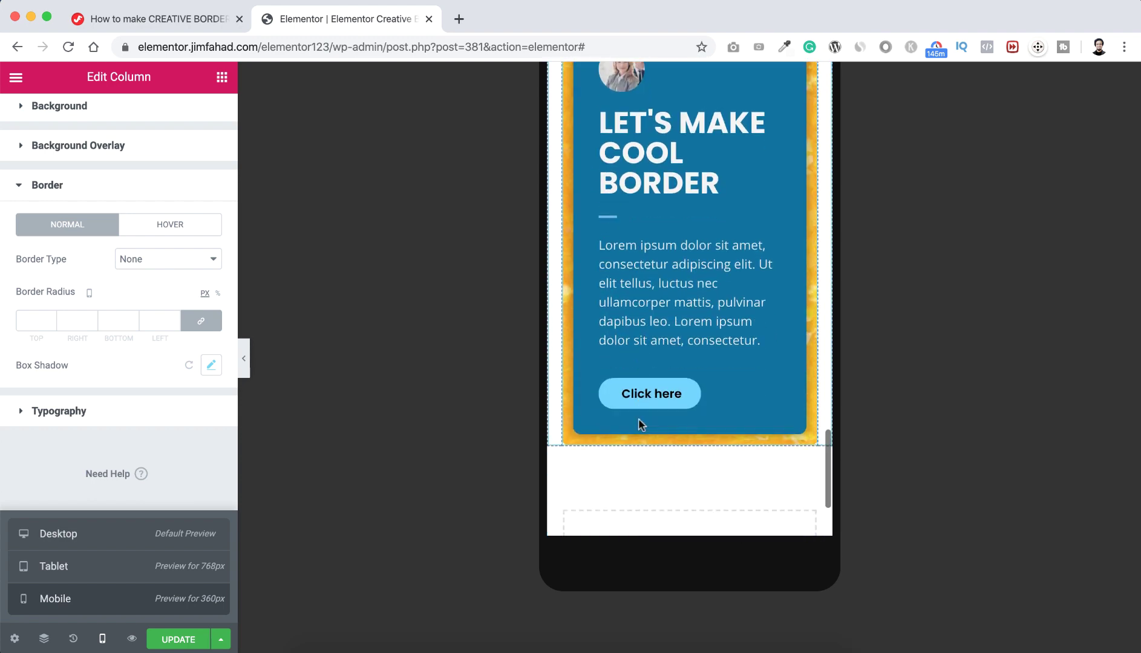
scroll(639, 418, "up", 10)
scroll(639, 418, "up", 4)
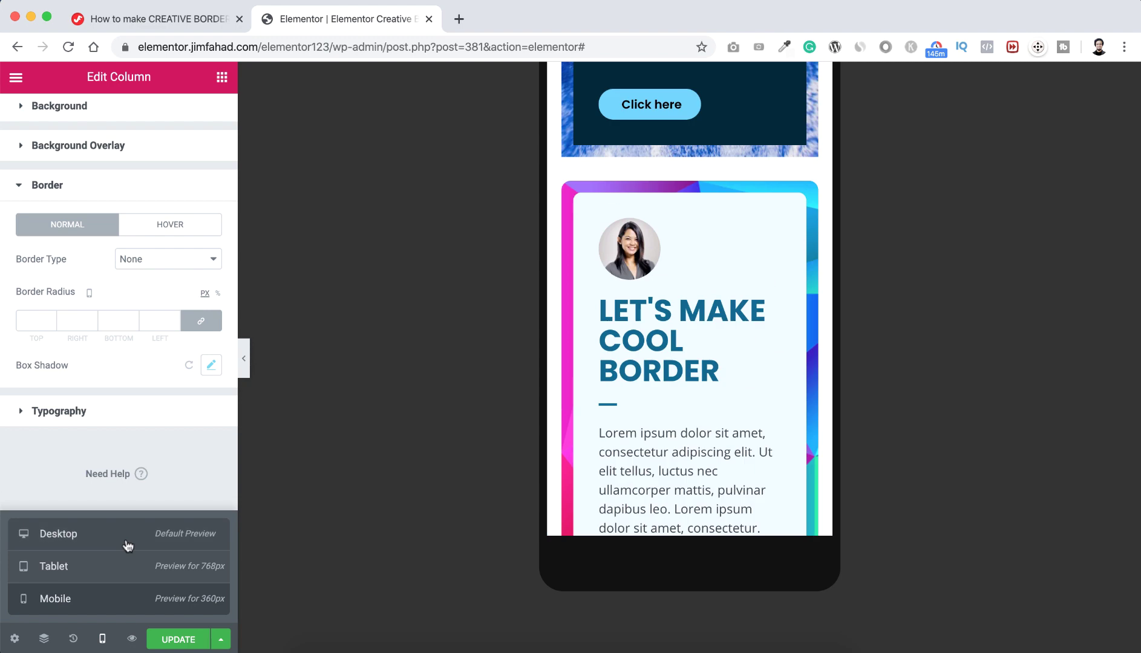
Step: Return to the desktop preview and review the card rows with image borders
left_click(128, 535)
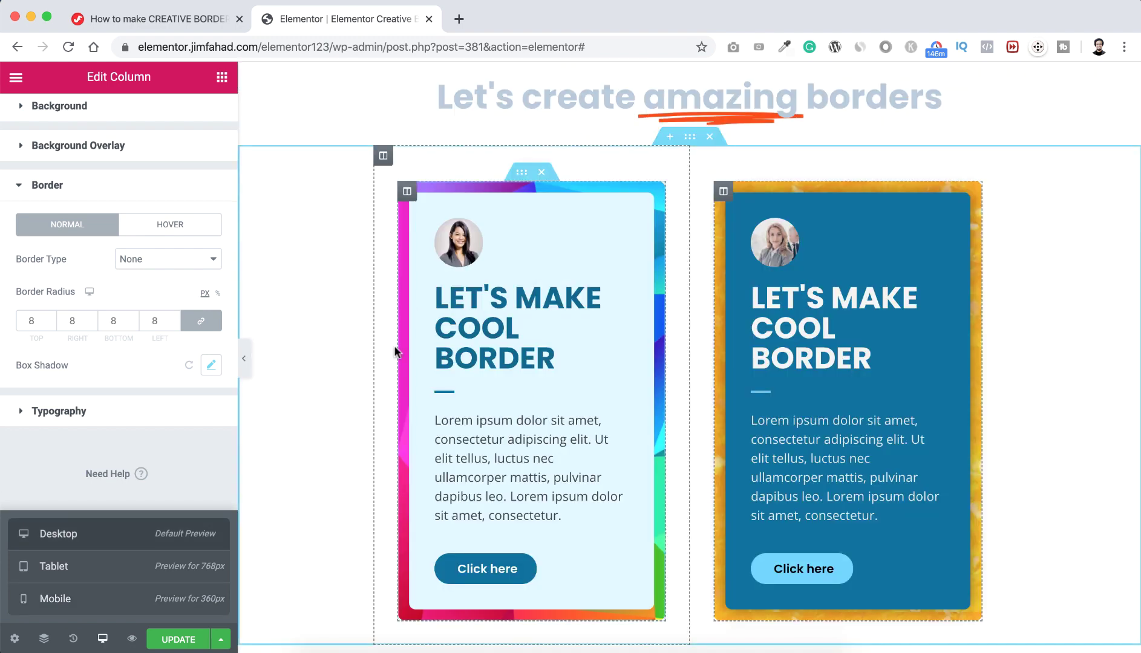
scroll(338, 335, "down", 12)
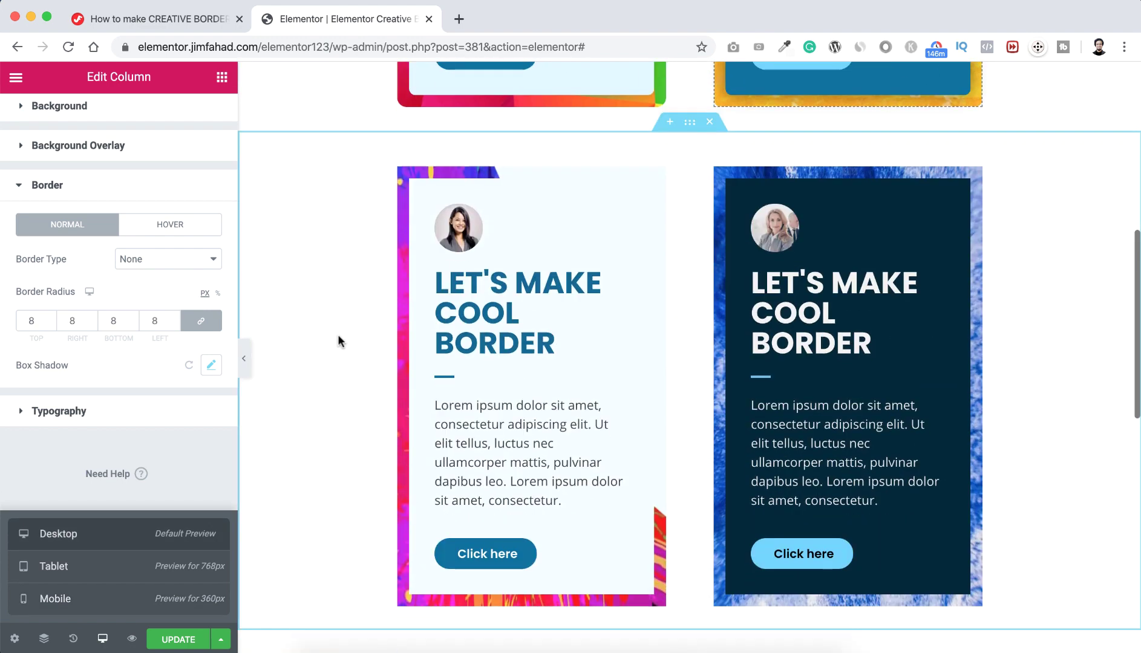
scroll(340, 386, "down", 5)
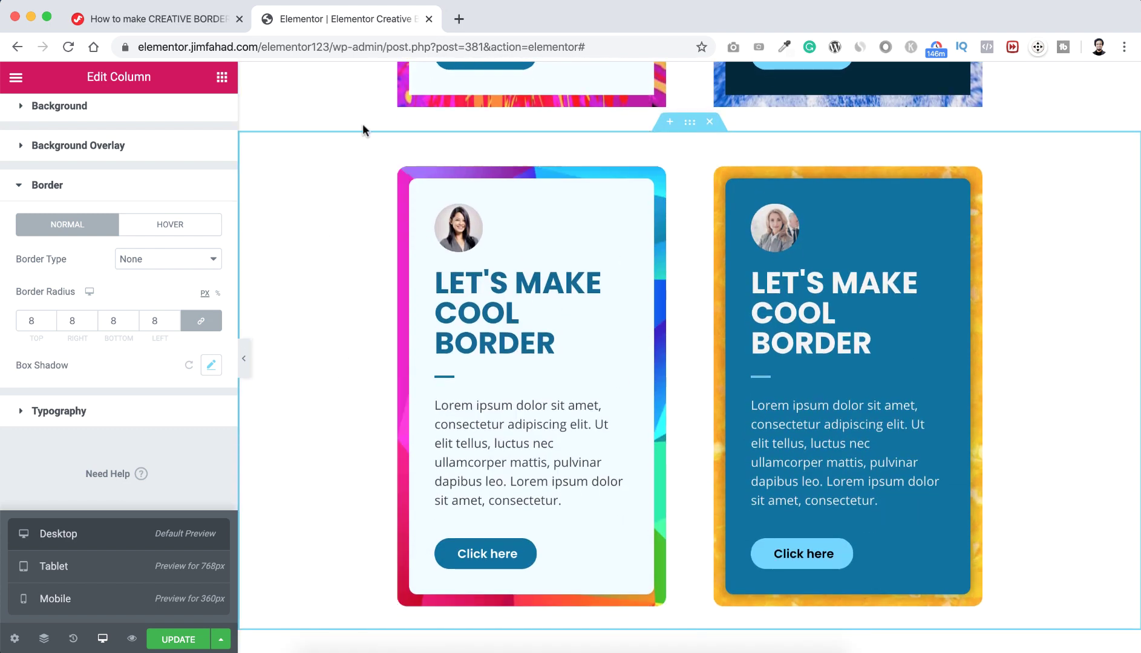
Step: Switch to the creative border tutorial page and look at its Important Links box with the page template download
left_click(182, 23)
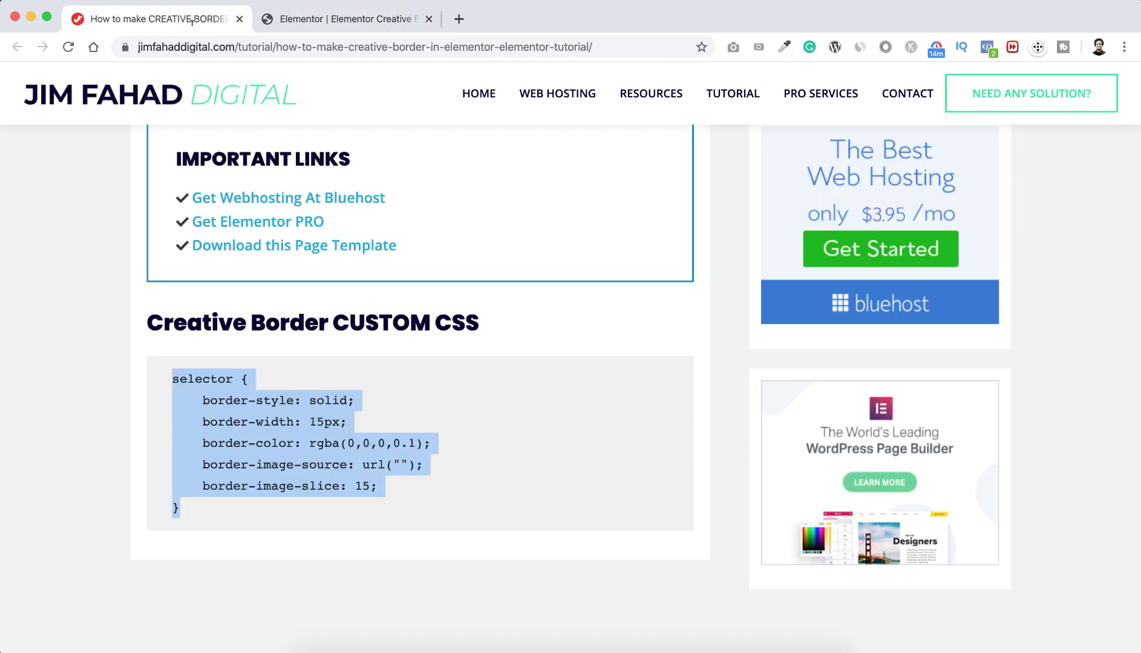
left_click(91, 291)
scroll(92, 291, "up", 2)
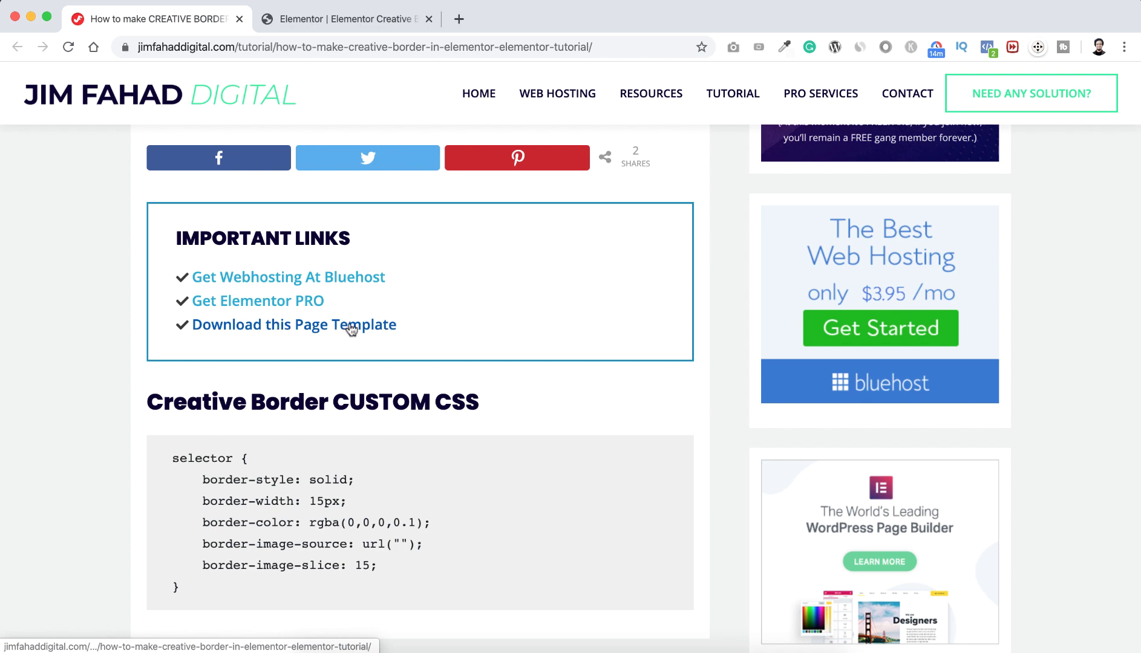
Step: Switch back to the Elementor editor and review all the card rows with their square and rounded image borders
left_click(326, 25)
scroll(370, 236, "up", 3)
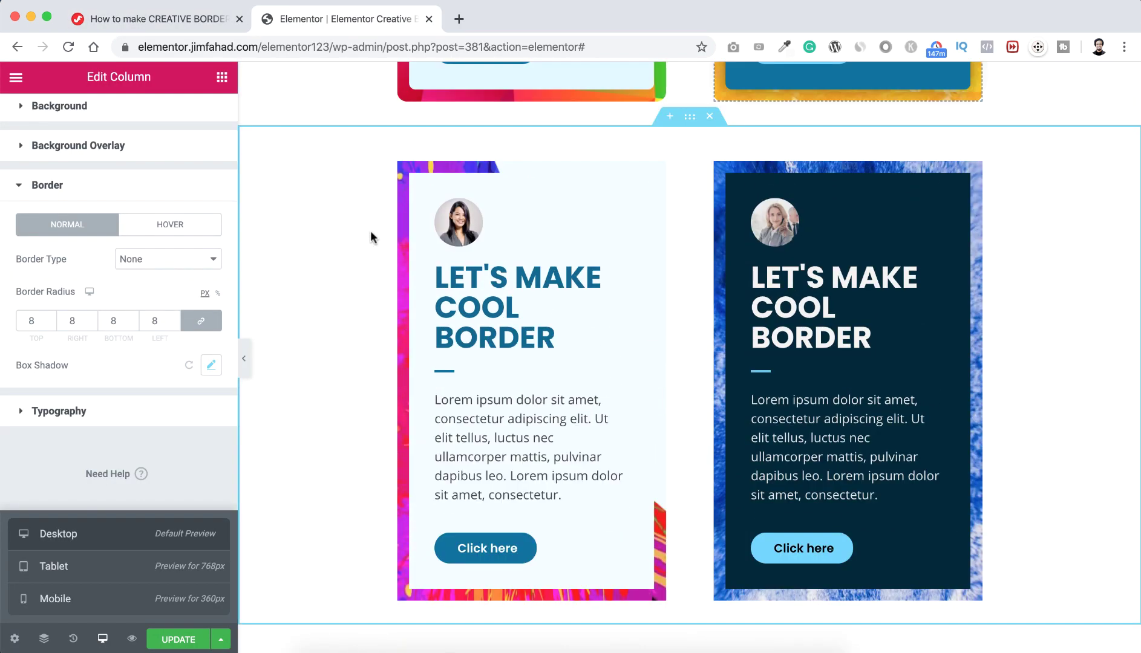
scroll(371, 237, "up", 8)
scroll(371, 237, "down", 1)
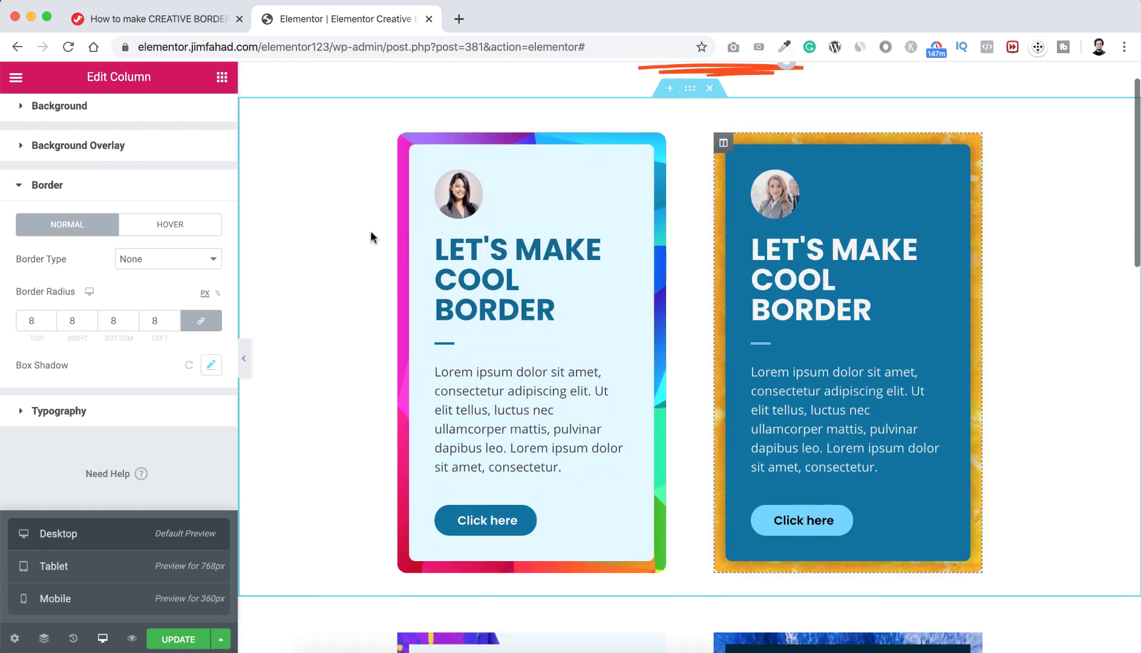
scroll(371, 237, "down", 10)
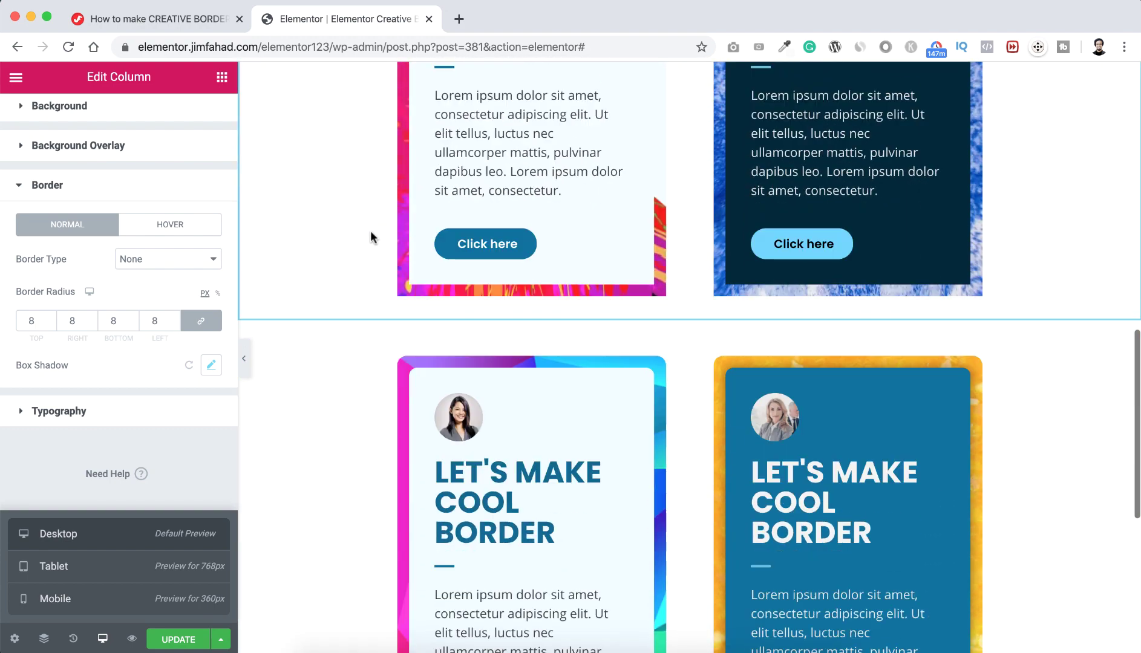
scroll(371, 237, "down", 6)
scroll(371, 237, "up", 6)
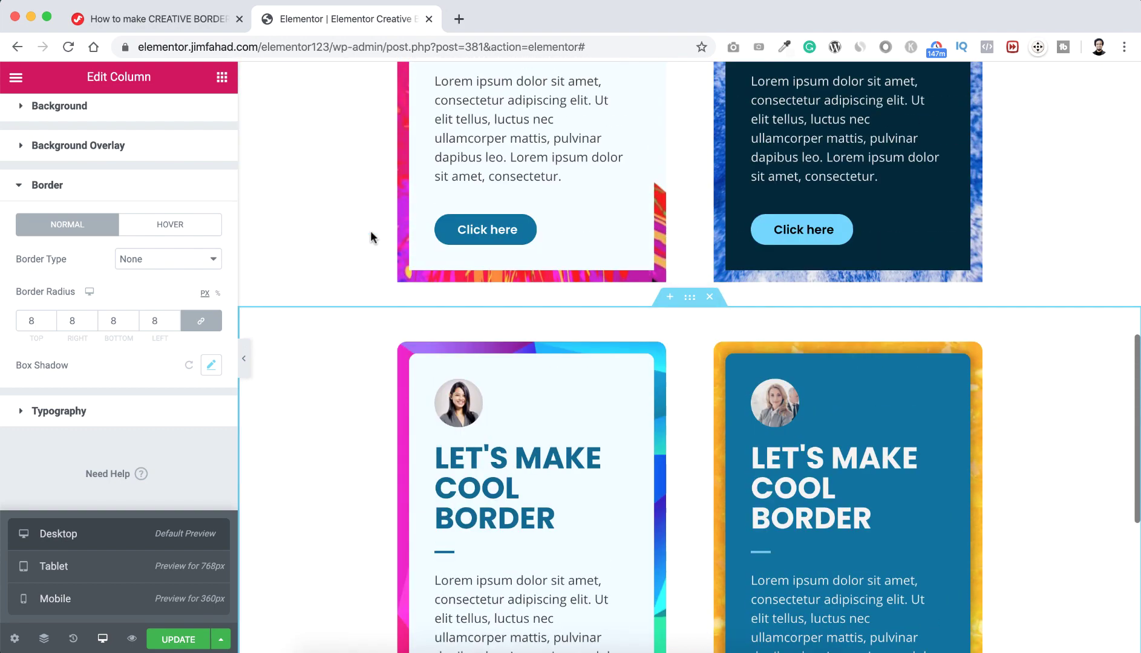
scroll(371, 237, "down", 1)
scroll(371, 237, "up", 5)
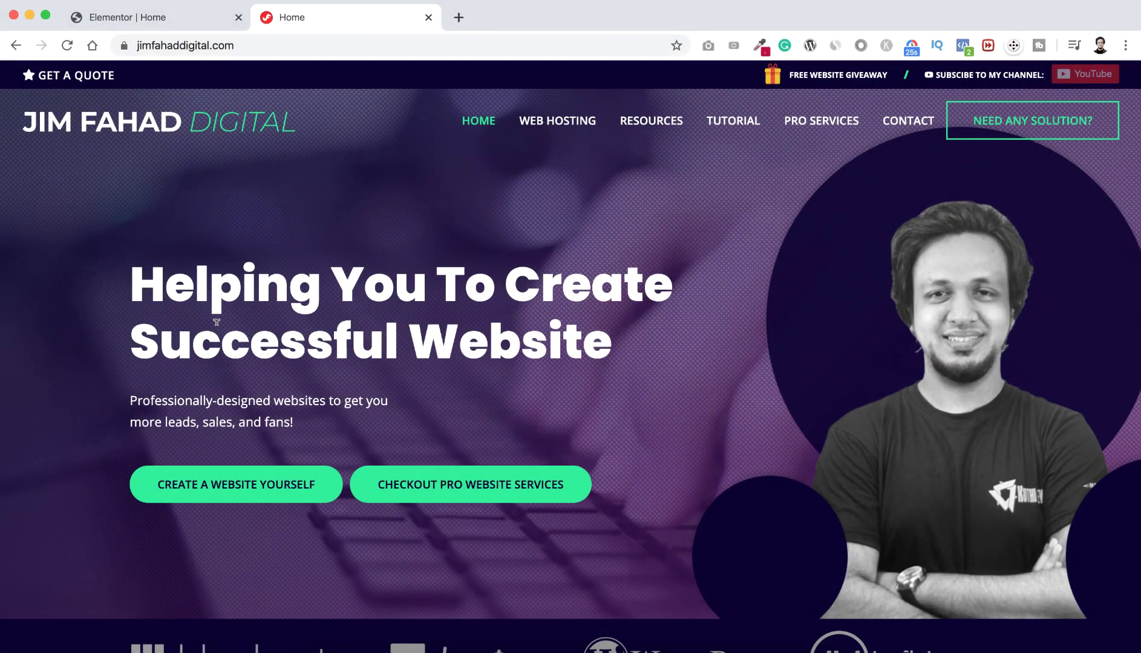
scroll(217, 322, "down", 2)
scroll(216, 322, "up", 2)
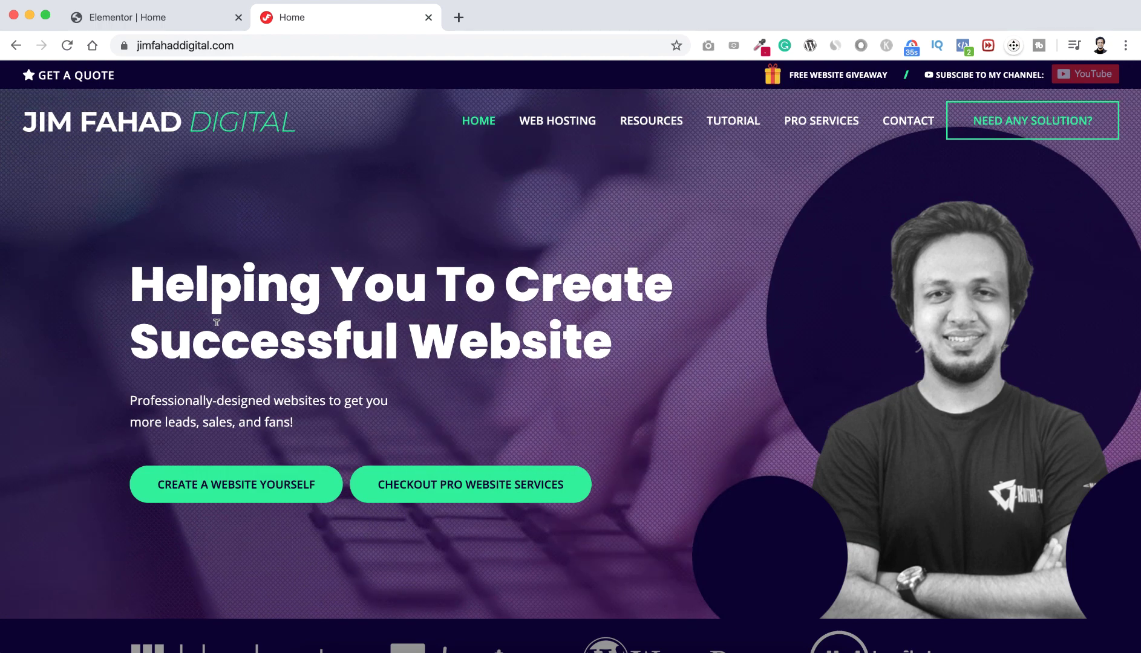
scroll(217, 323, "down", 1)
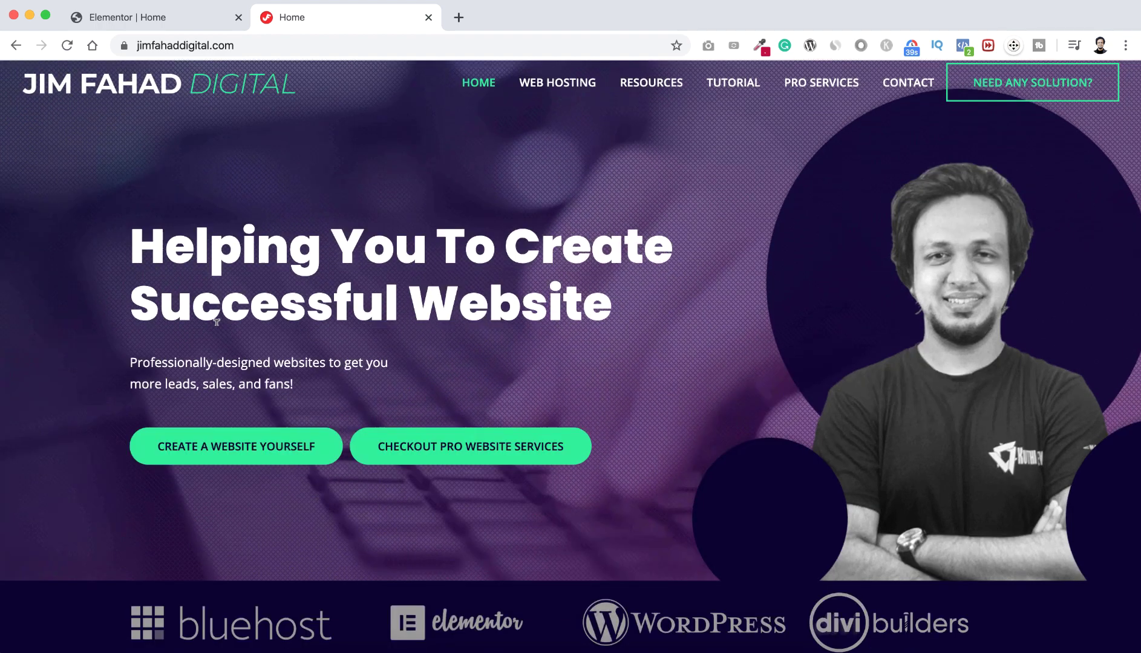
scroll(217, 322, "up", 1)
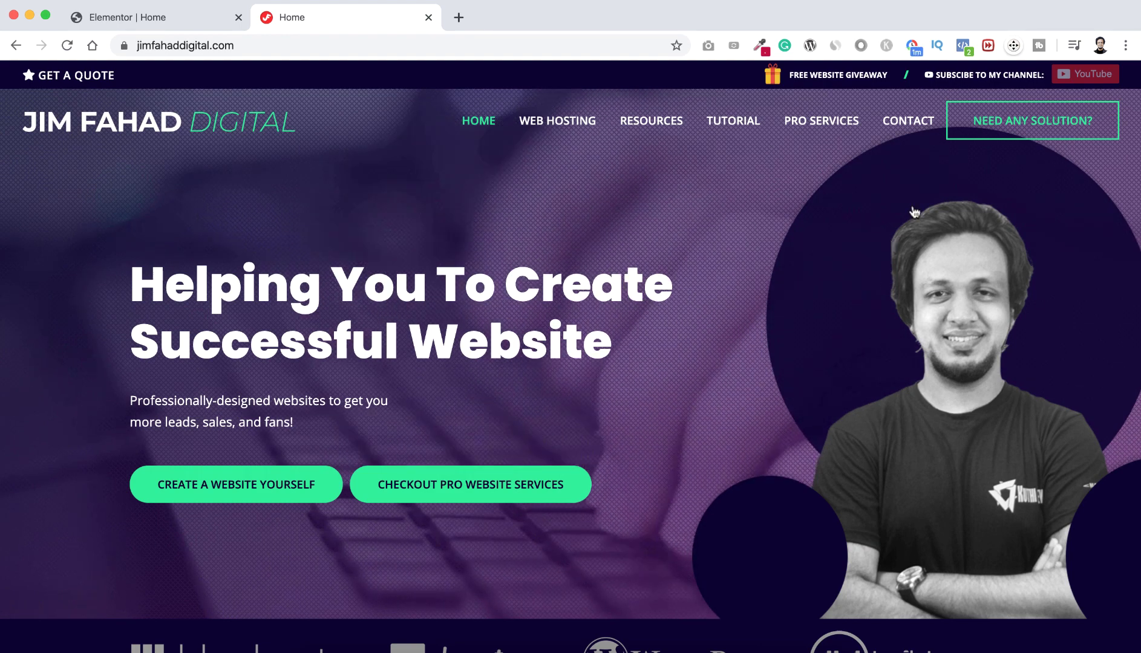
Step: Open the Request A Quote form and examine its service description, delivery time and budget fields with their guidance notes
left_click(1030, 124)
scroll(616, 430, "down", 3)
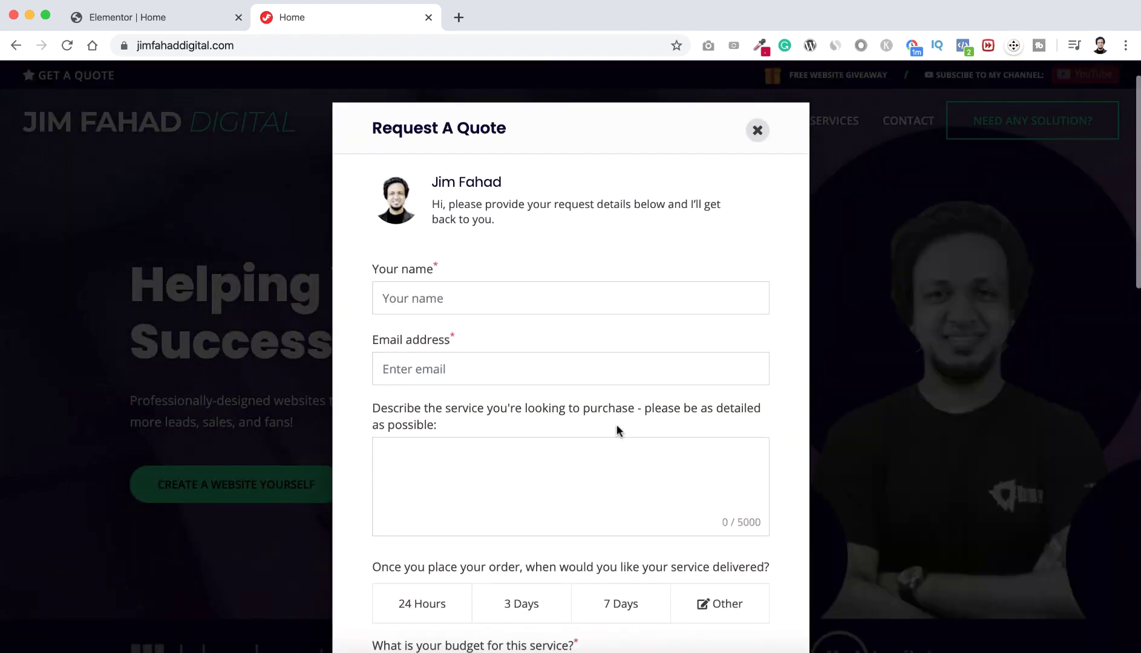
scroll(563, 350, "down", 2)
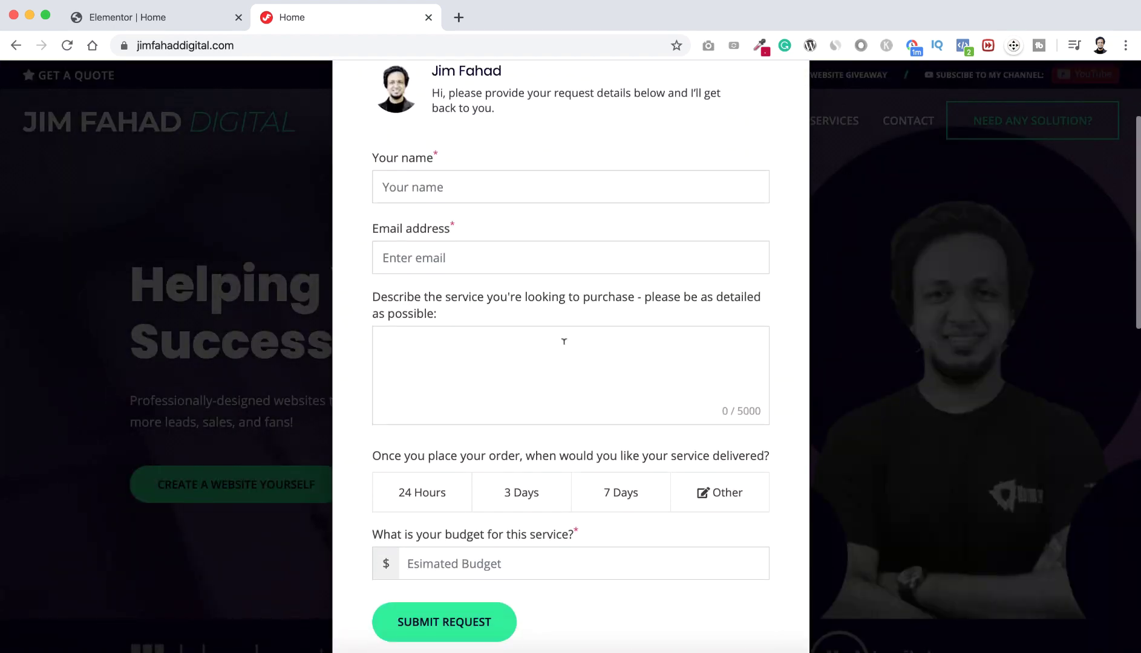
left_click(519, 358)
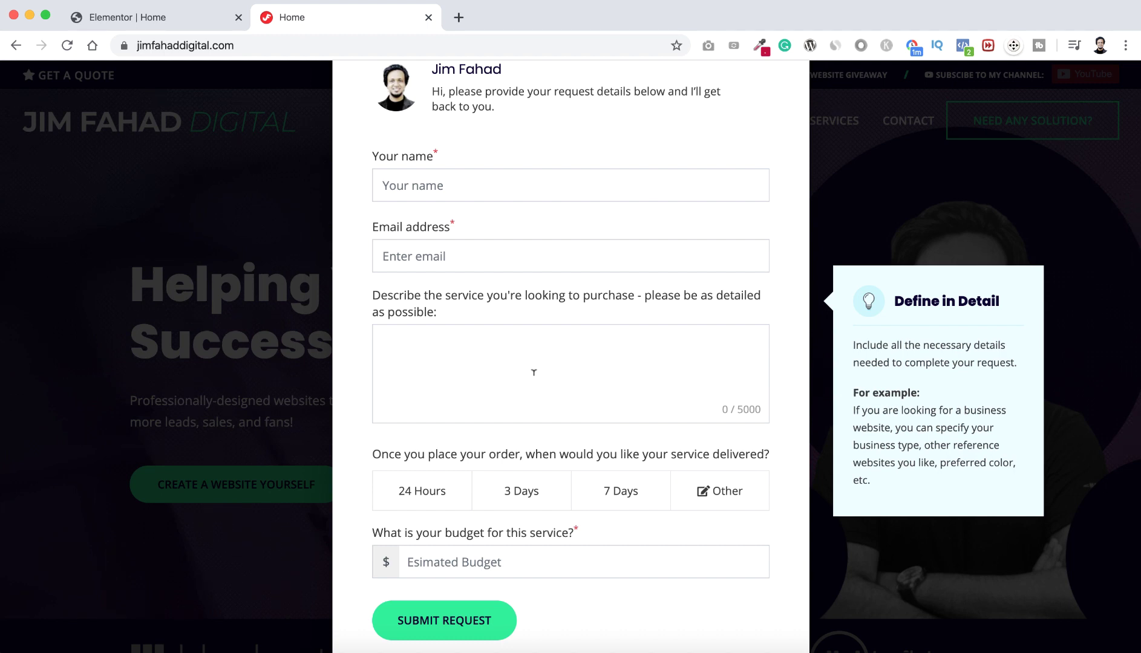
scroll(533, 372, "down", 1)
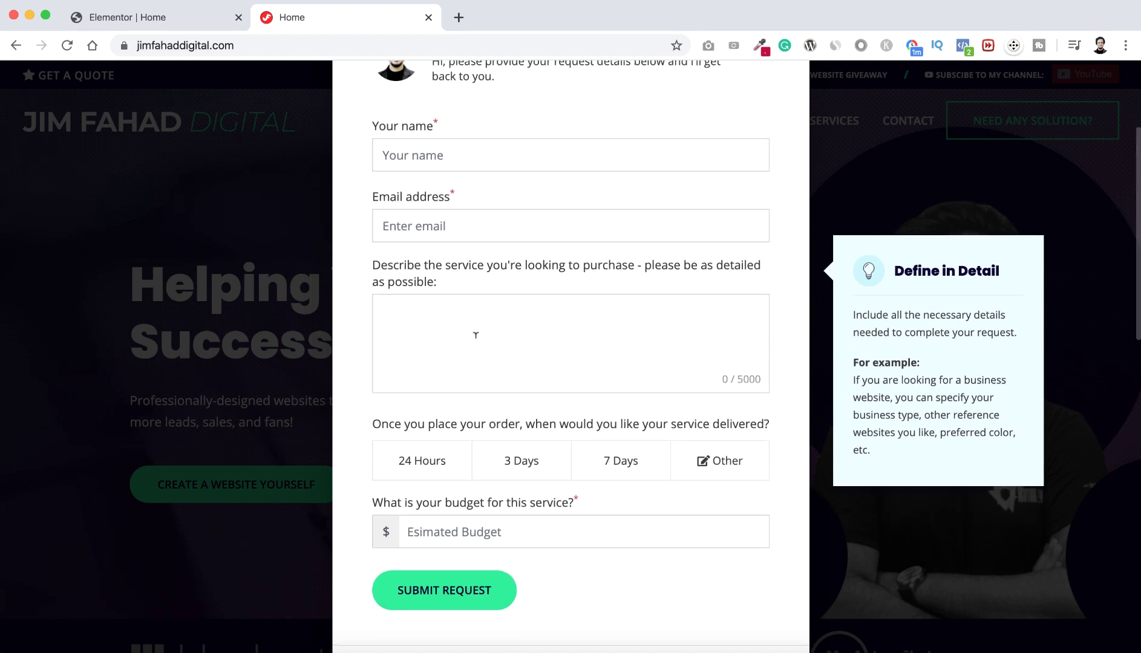
scroll(502, 340, "down", 1)
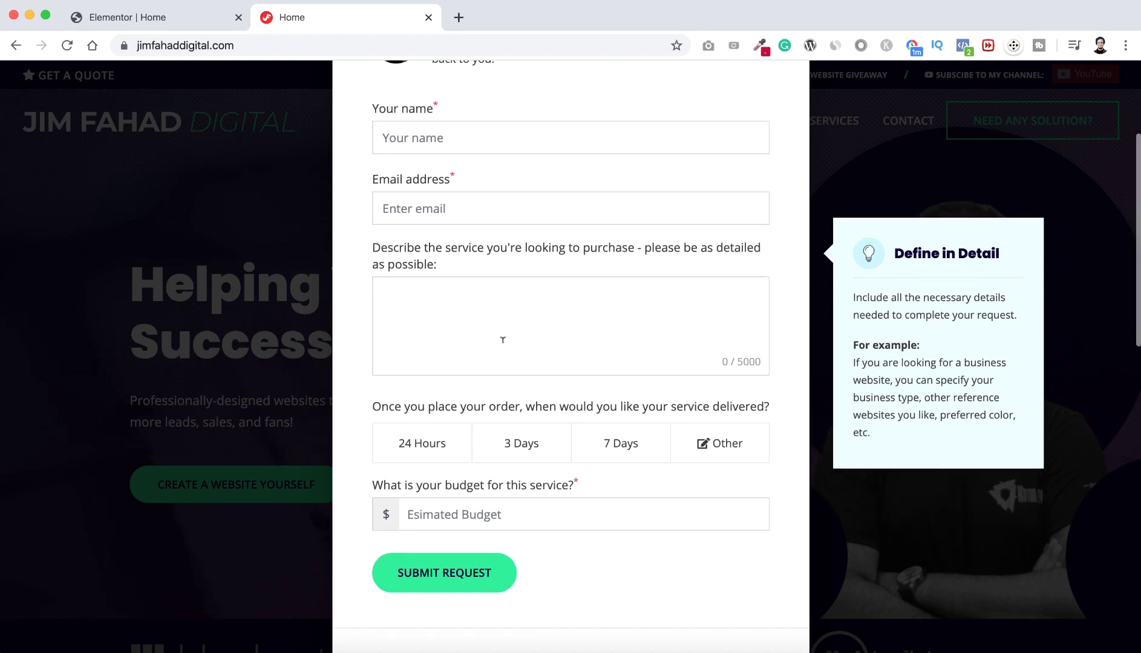
mouse_move(553, 404)
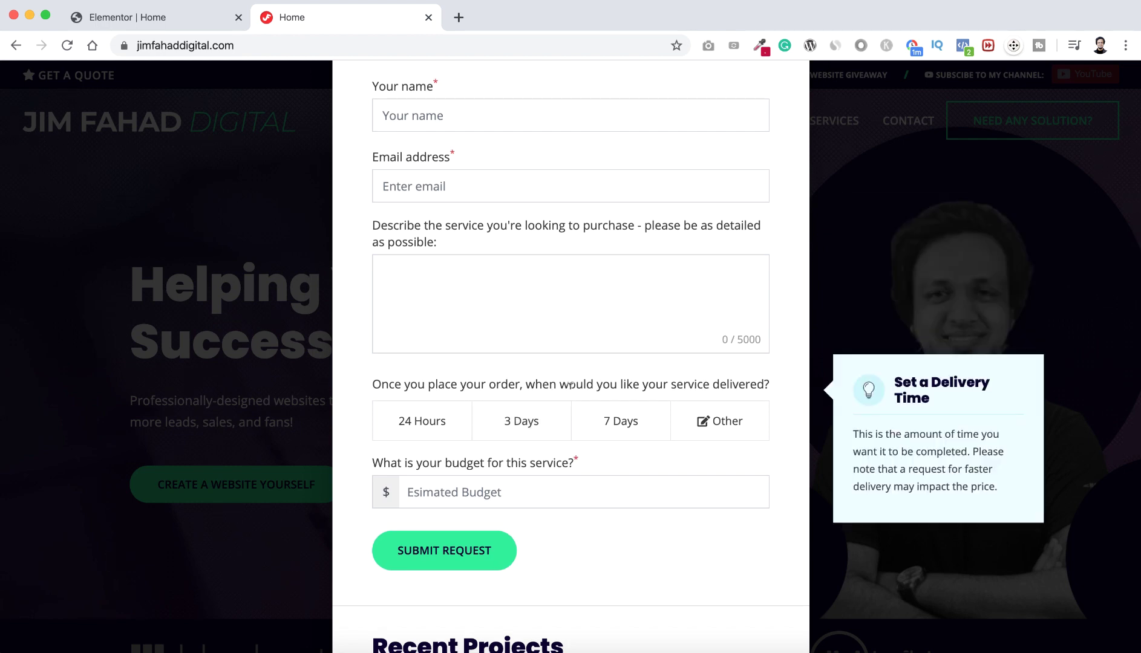
scroll(570, 385, "down", 1)
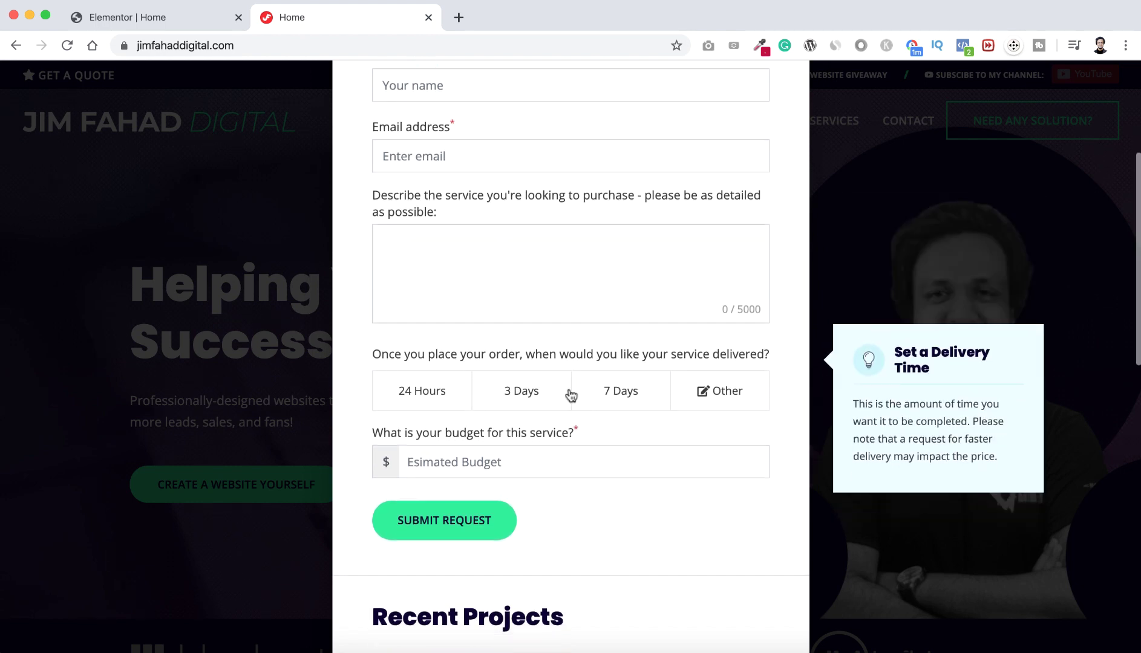
mouse_move(538, 455)
scroll(537, 455, "down", 1)
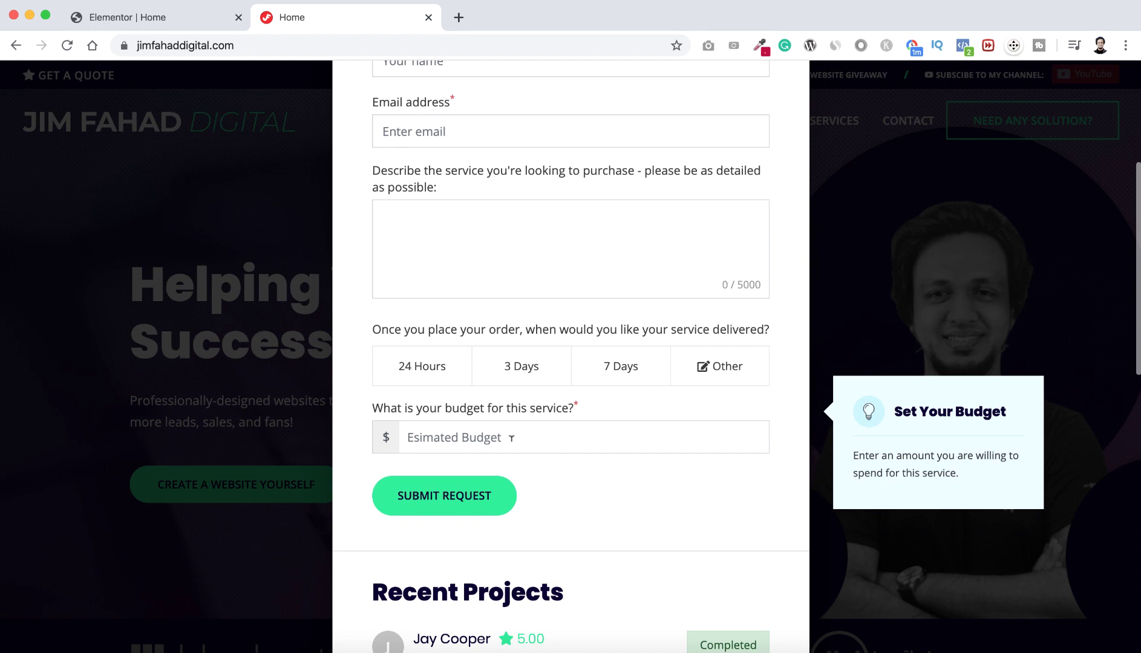